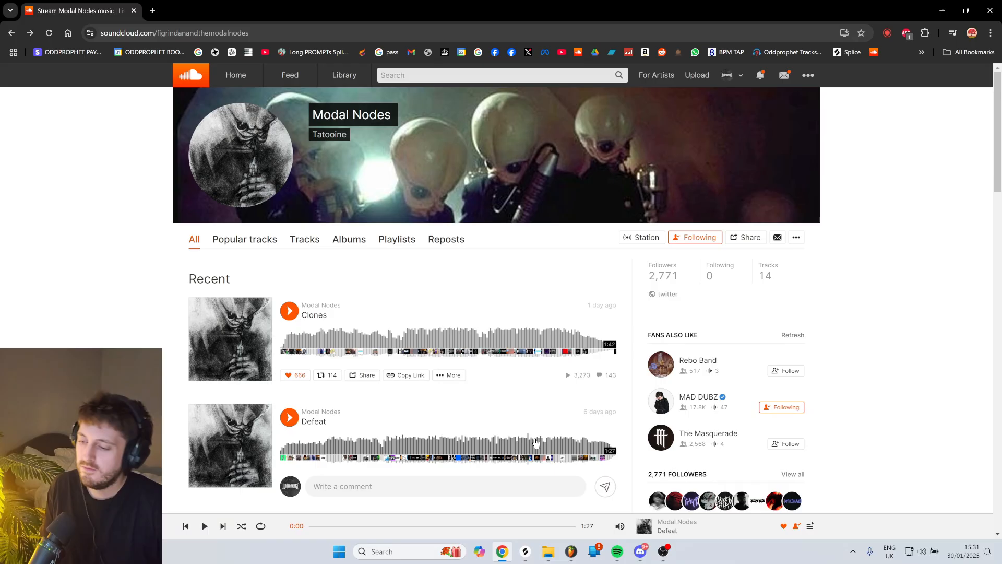
Play the tracks Clones and Defeat from the Modal Nodes profile as listening references.
mouse_move(662, 551)
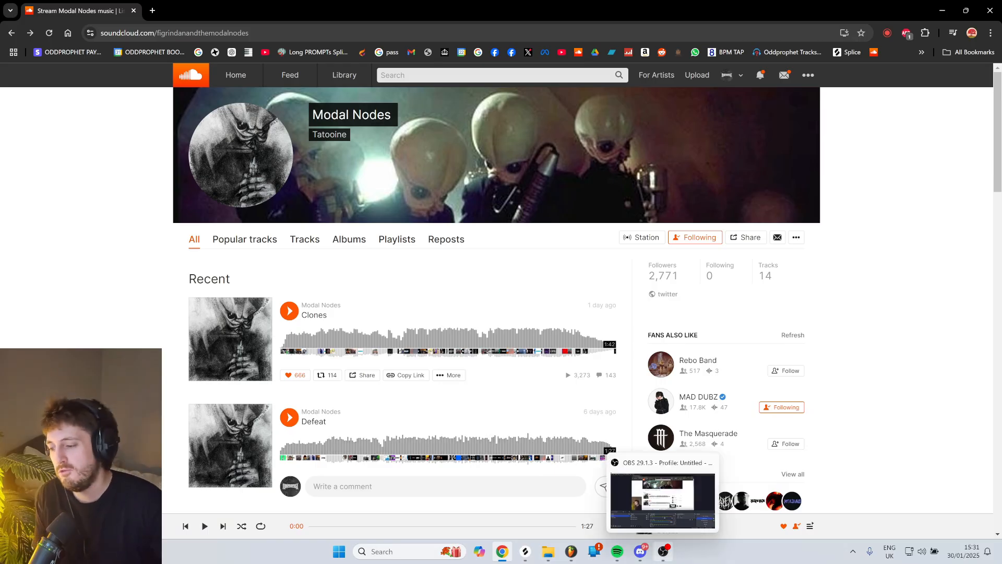
scroll(364, 365, down, 1)
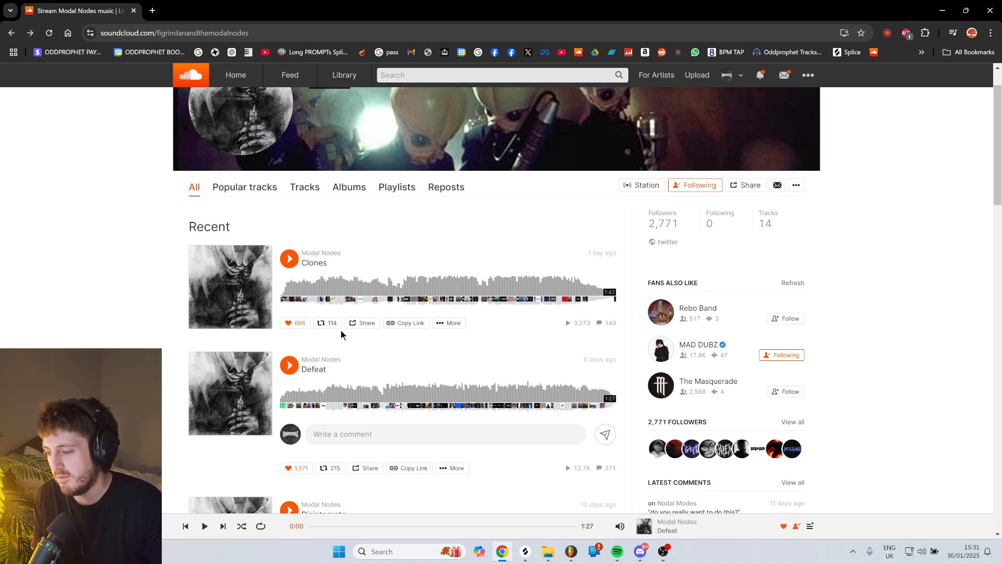
click(291, 260)
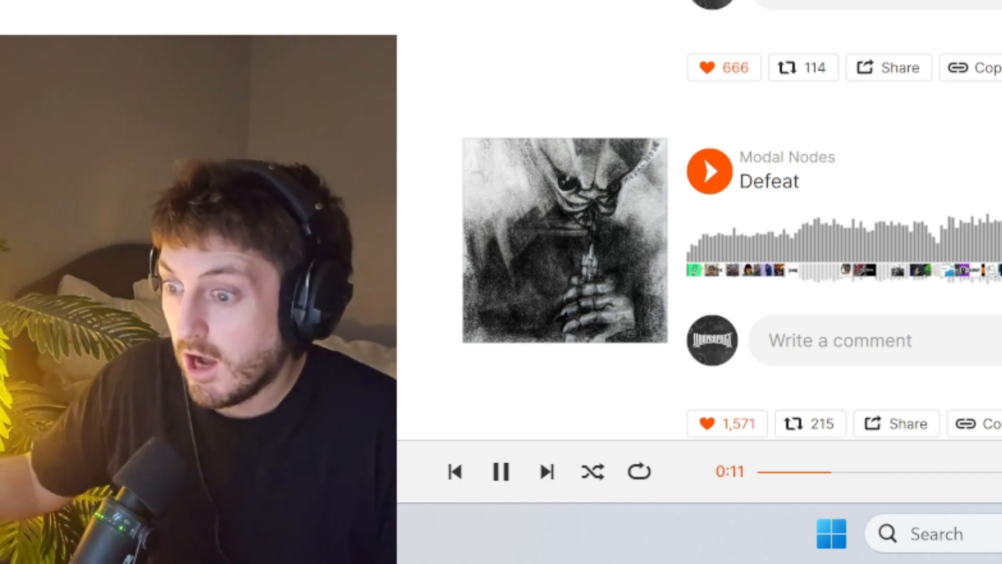
click(290, 260)
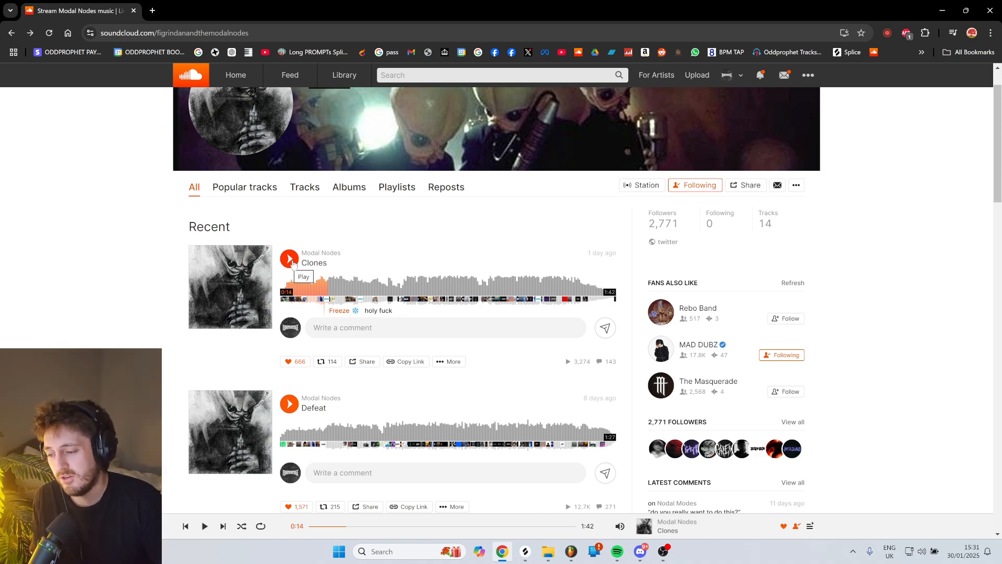
click(290, 259)
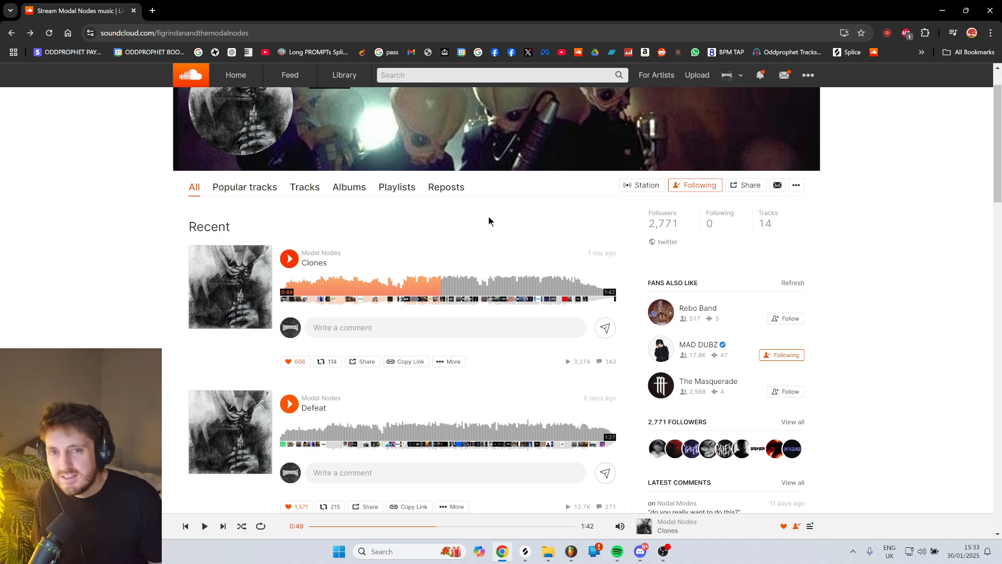
scroll(489, 217, down, 1)
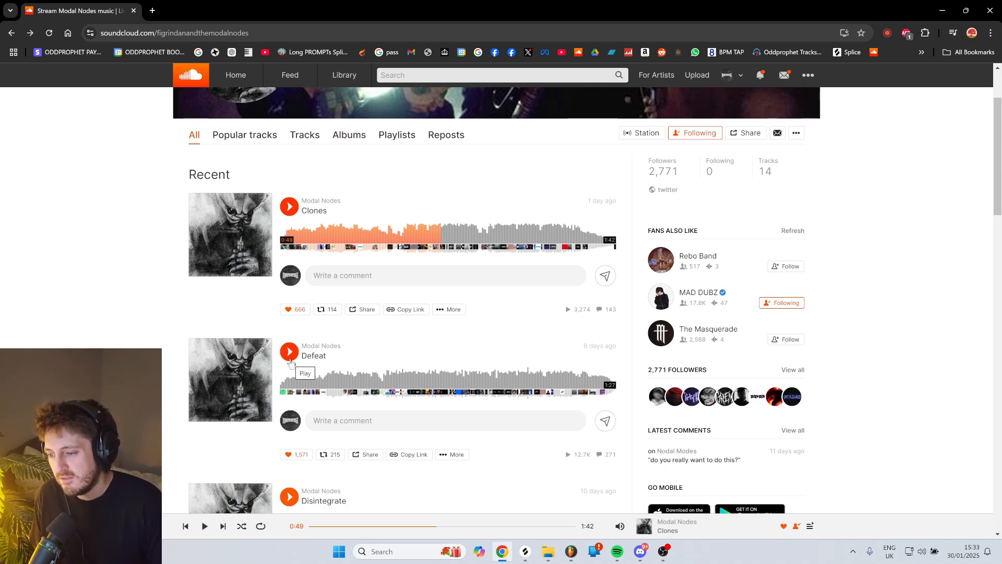
click(291, 359)
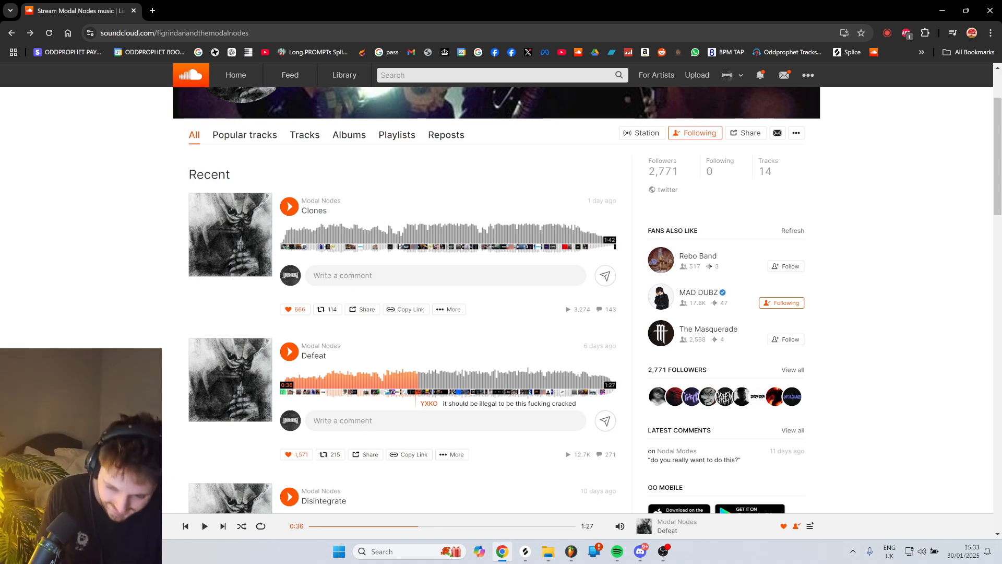
Switch to FL Studio and play the Defeat reference clip on Track 1 from about bar 40.
click(580, 546)
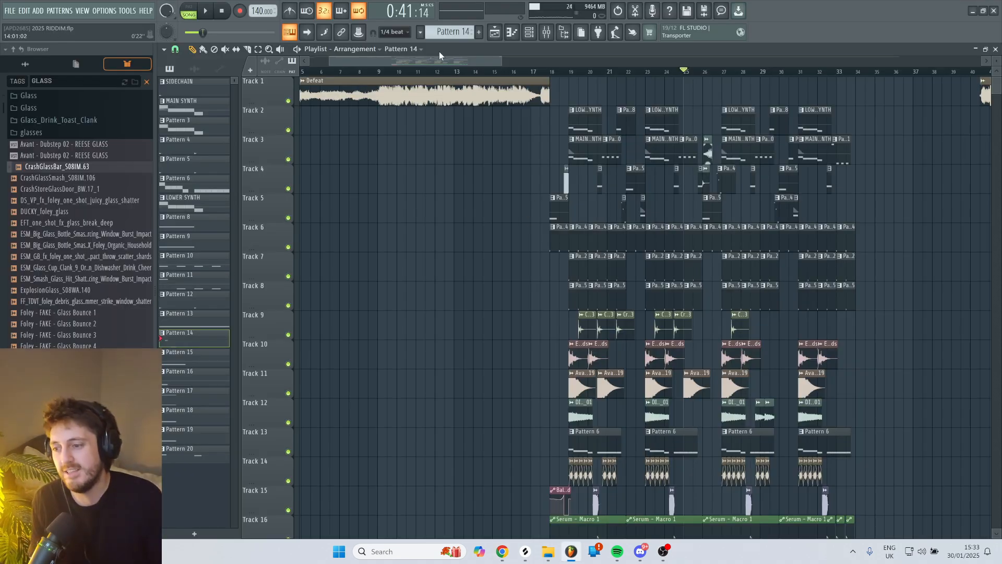
drag(501, 61, 670, 62)
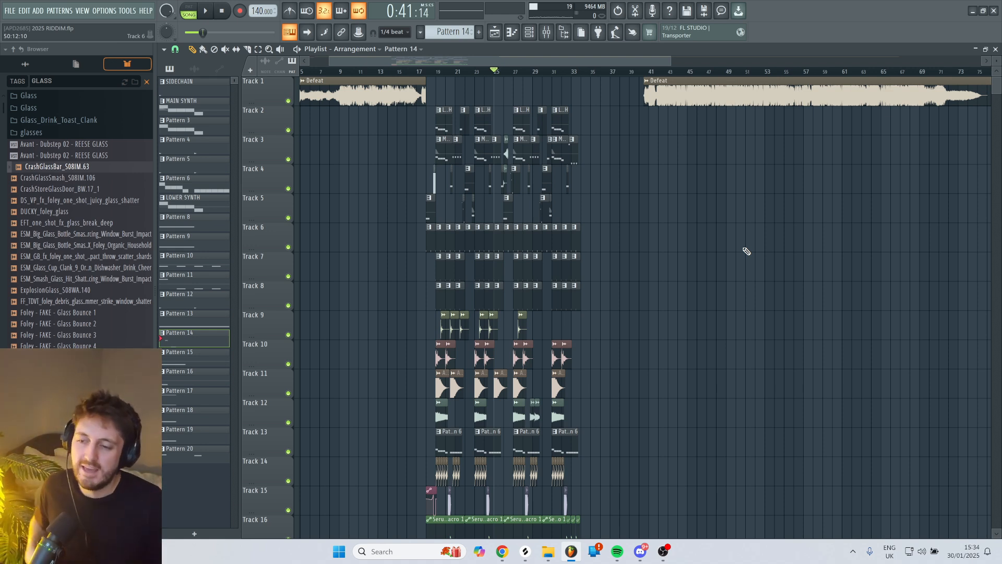
click(640, 72)
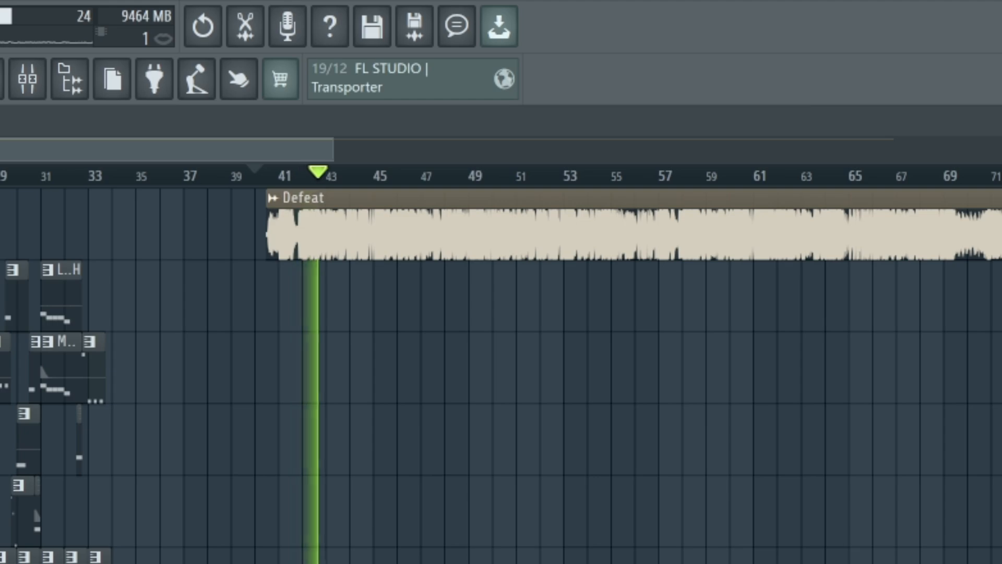
key(space)
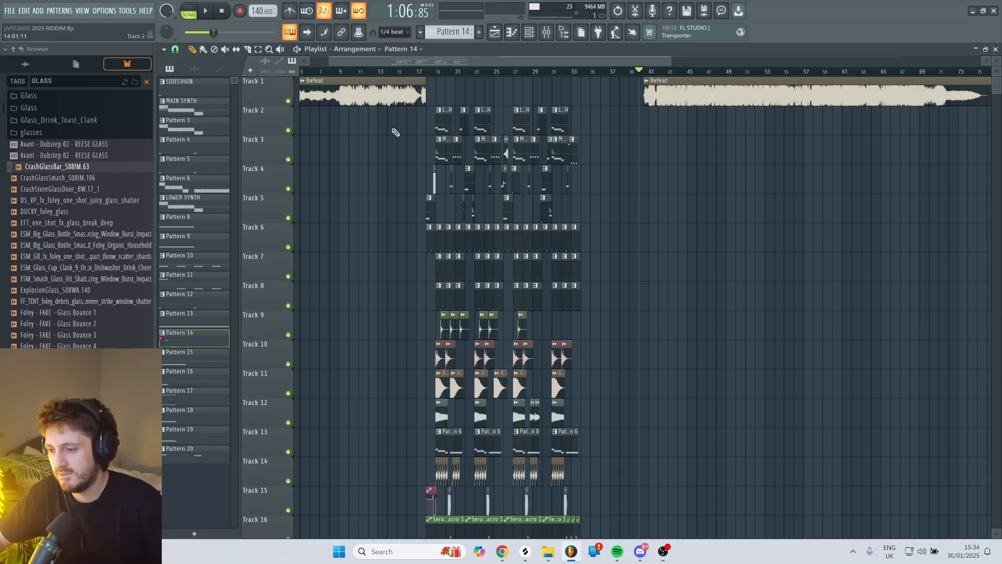
Play the project's own drop from bar 18 for comparison with the reference.
click(425, 71)
key(space)
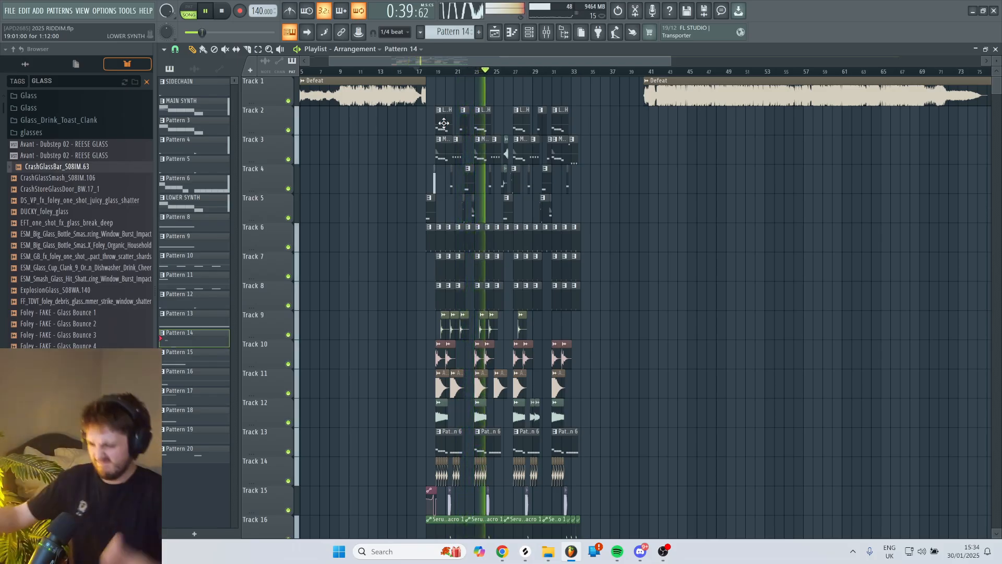
key(space)
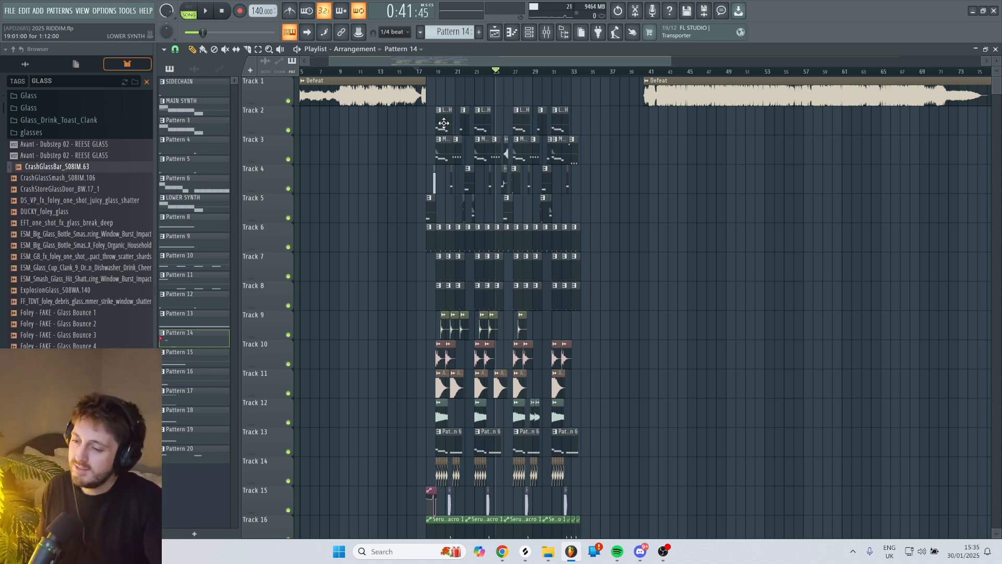
Play the transition into the drop from just before bar 18.
scroll(439, 151, left, 1)
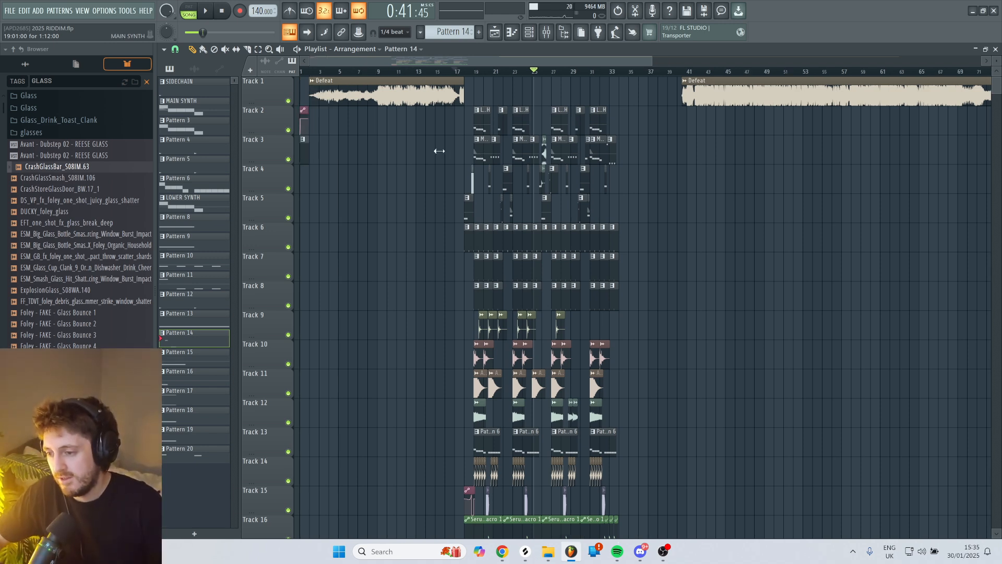
ctrl+scroll(506, 152, up, 5)
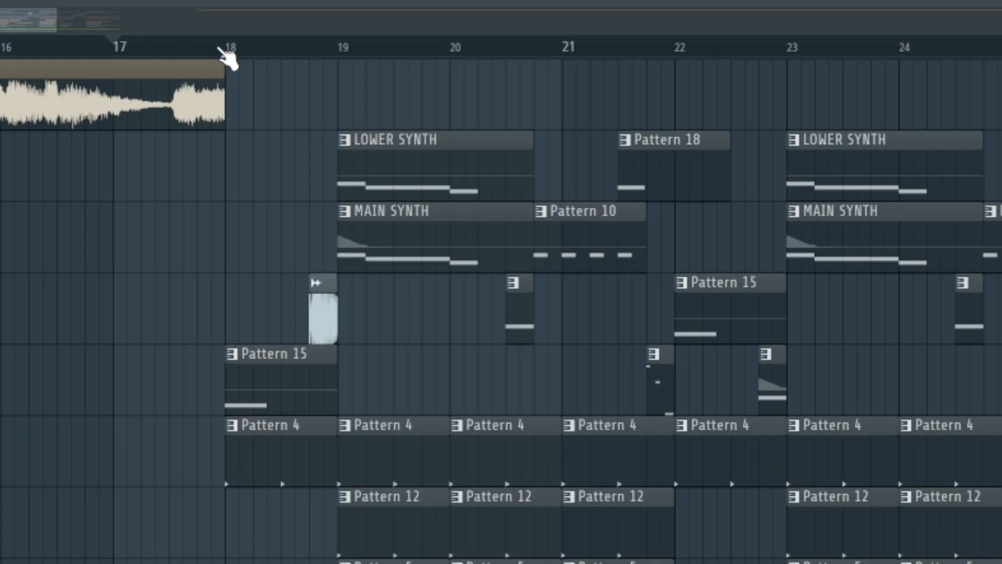
click(355, 71)
key(space)
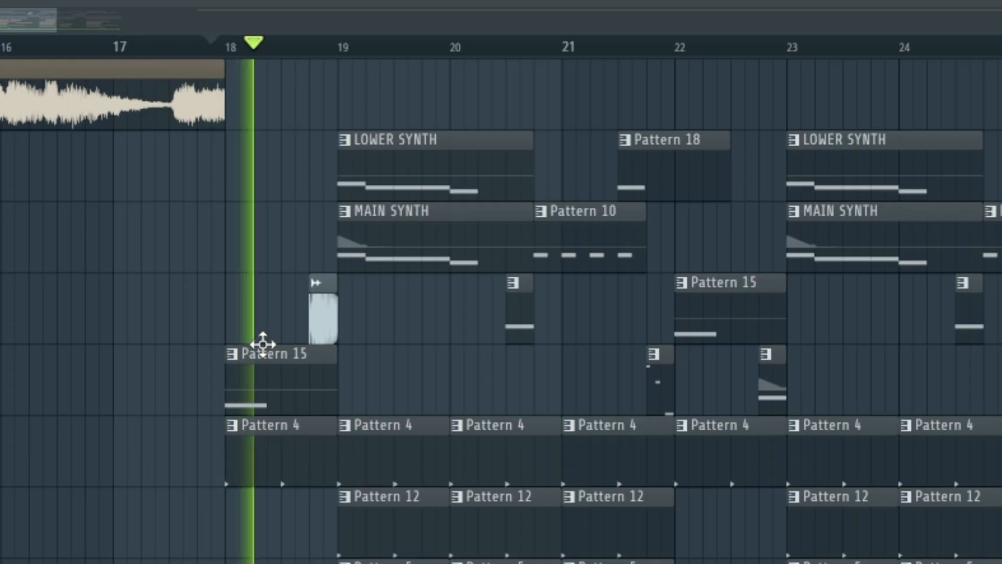
click(58, 14)
key(space)
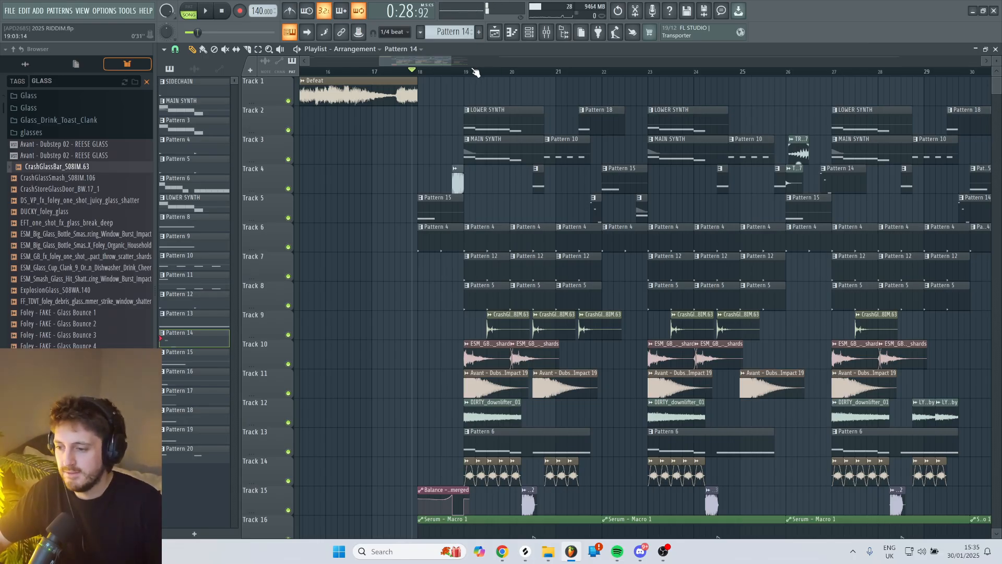
Play the main synth on Track 3 in solo from about bar 19, and restore the other tracks.
click(470, 72)
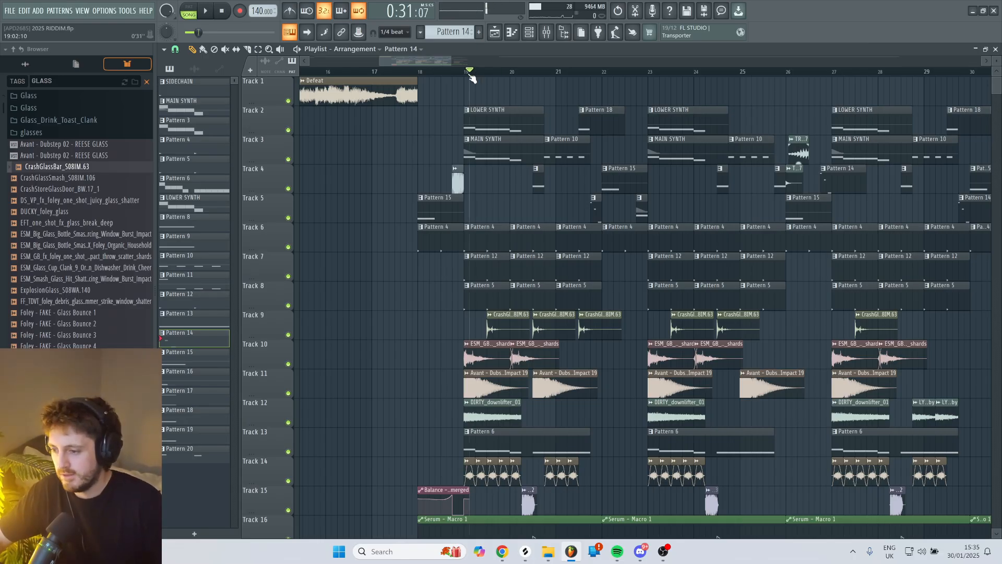
key(space)
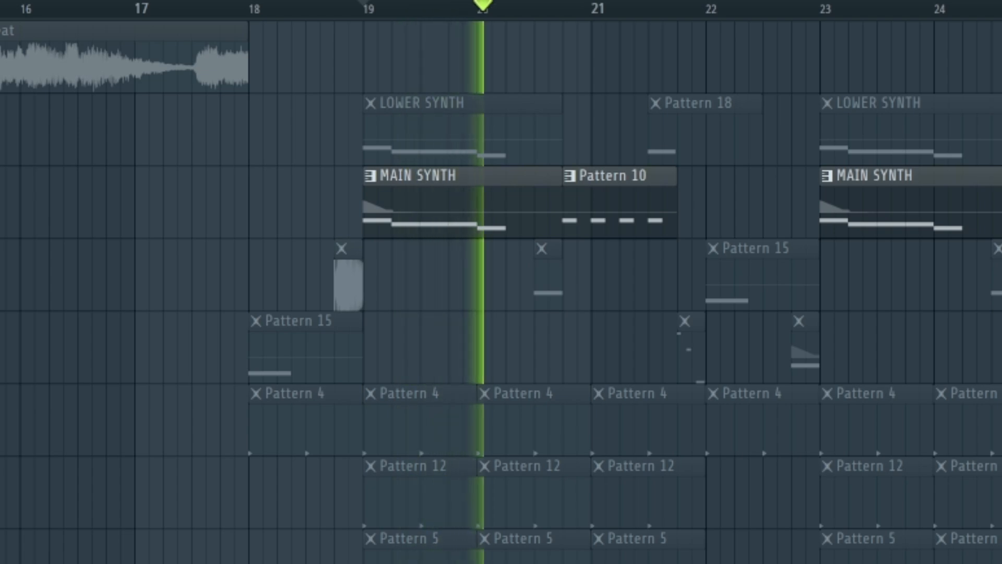
key(space)
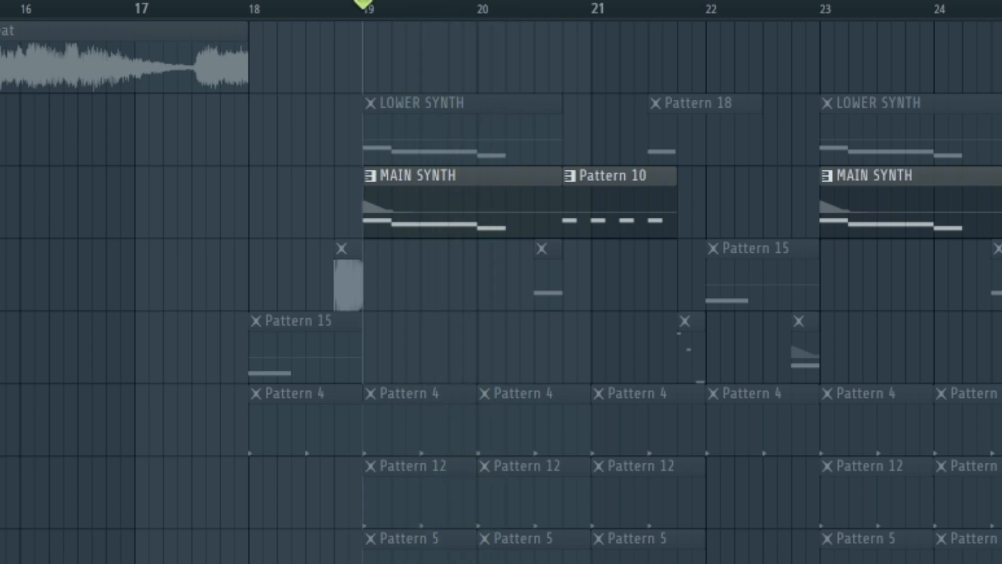
right_click(288, 159)
Play the second Defeat clip from about bar 42 to hear the reference drop's synth.
scroll(353, 170, down, 5)
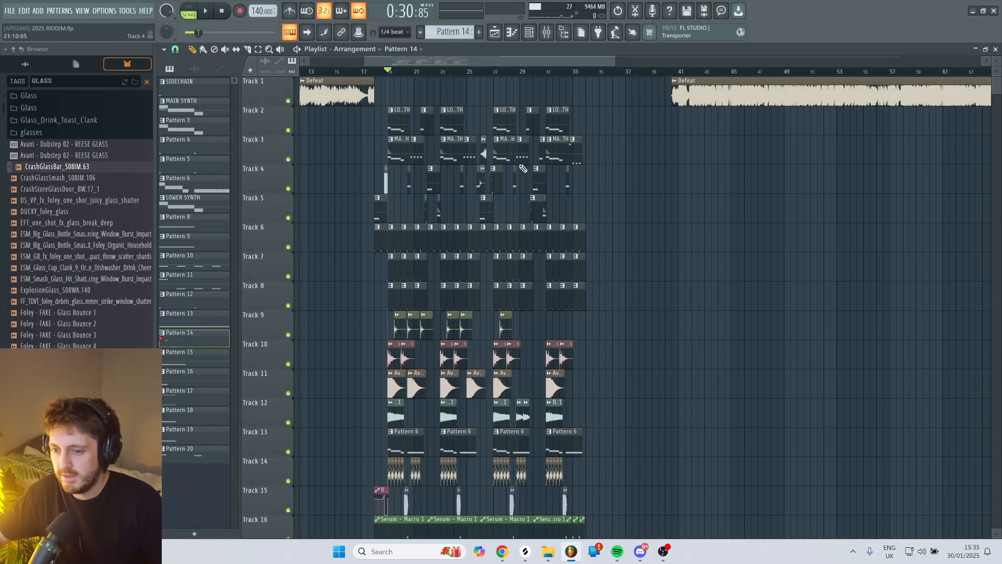
click(694, 72)
scroll(742, 145, up, 6)
key(space)
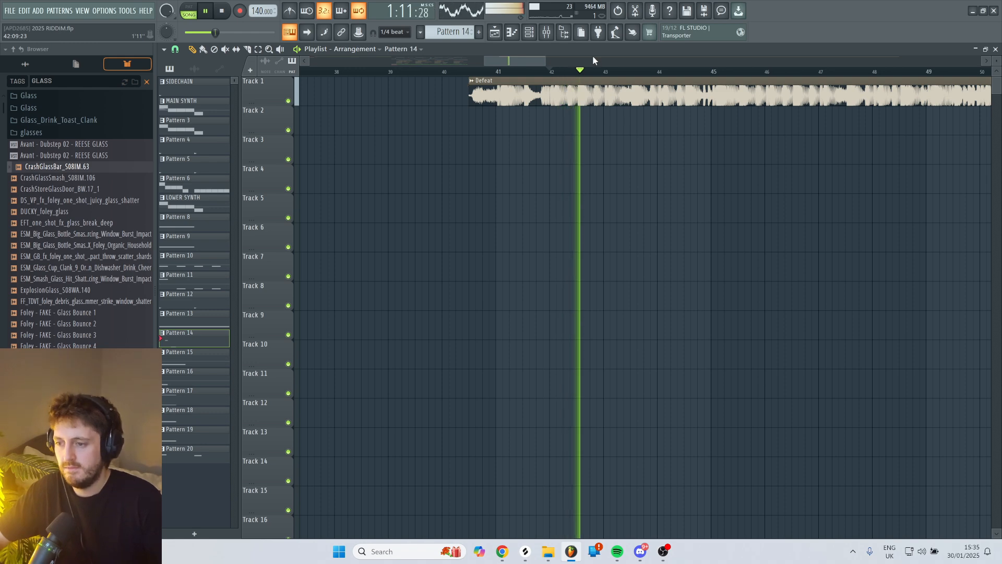
key(space)
Open Fruity parametric EQ 2 on the master channel, reset band 6 and play the reference to view its frequency spectrum.
click(549, 34)
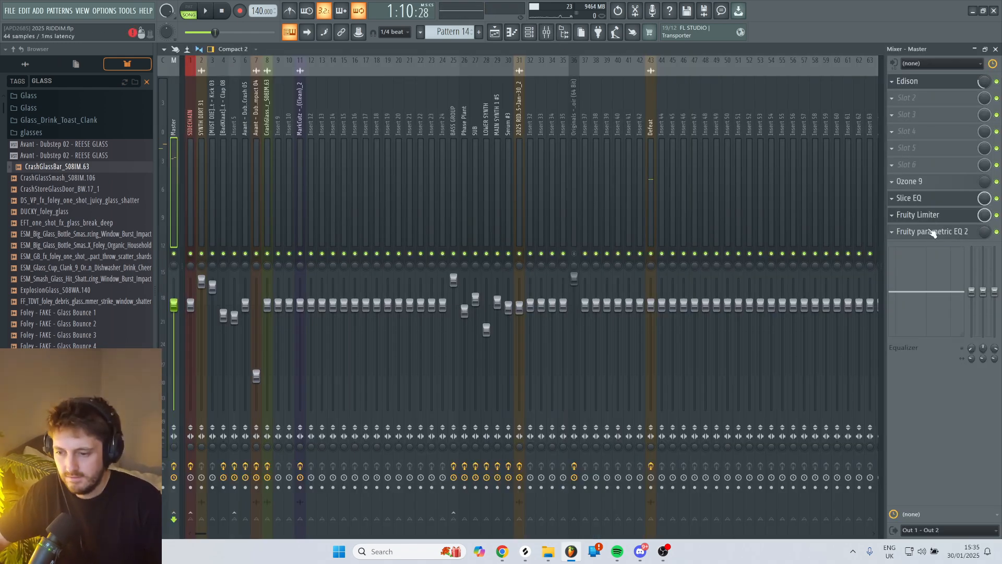
click(895, 239)
drag(456, 317, 573, 176)
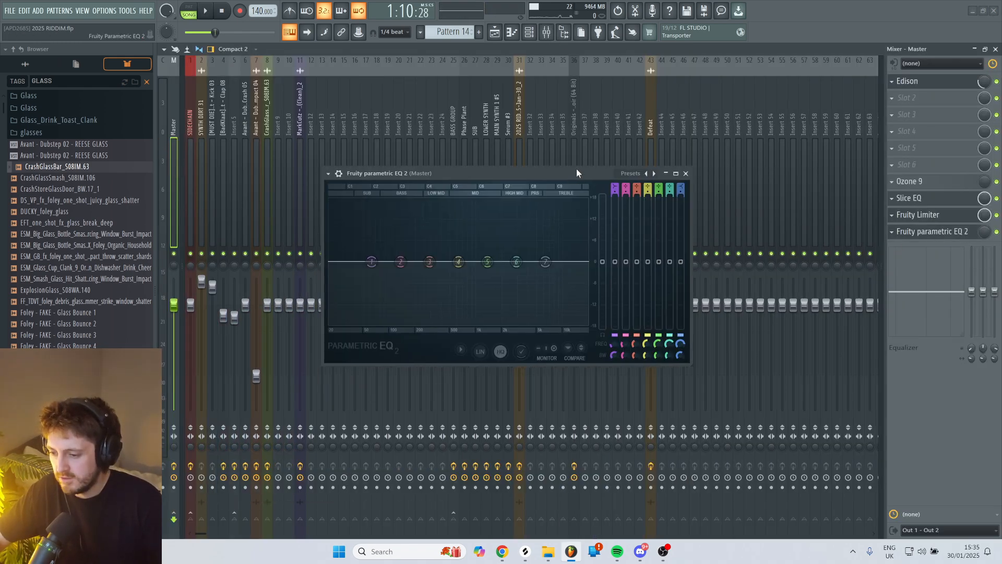
mouse_move(517, 262)
mouse_down()
mouse_move(543, 273)
mouse_move(530, 268)
mouse_move(550, 259)
mouse_move(355, 229)
mouse_move(514, 263)
mouse_up()
right_click(515, 262)
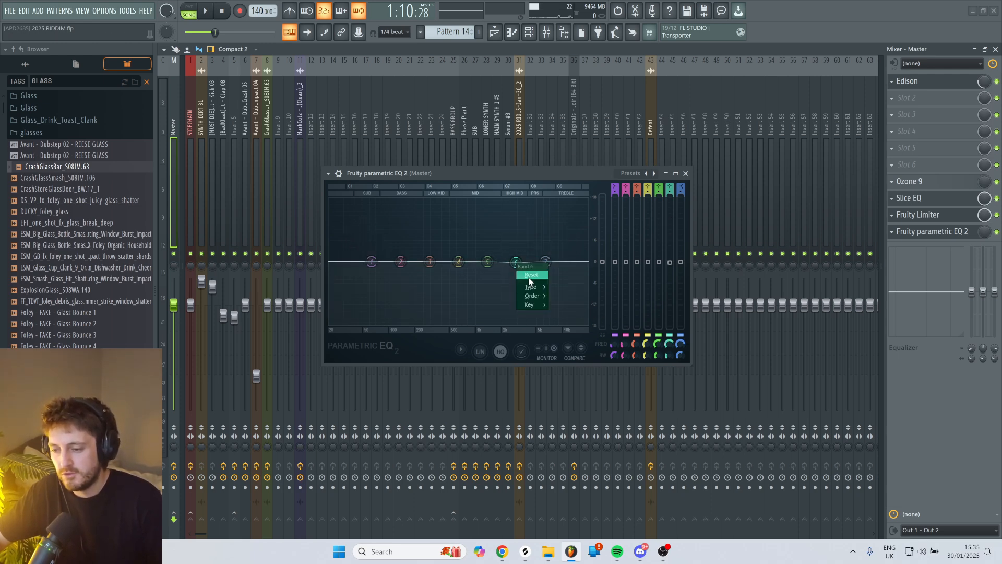
click(529, 278)
key(space)
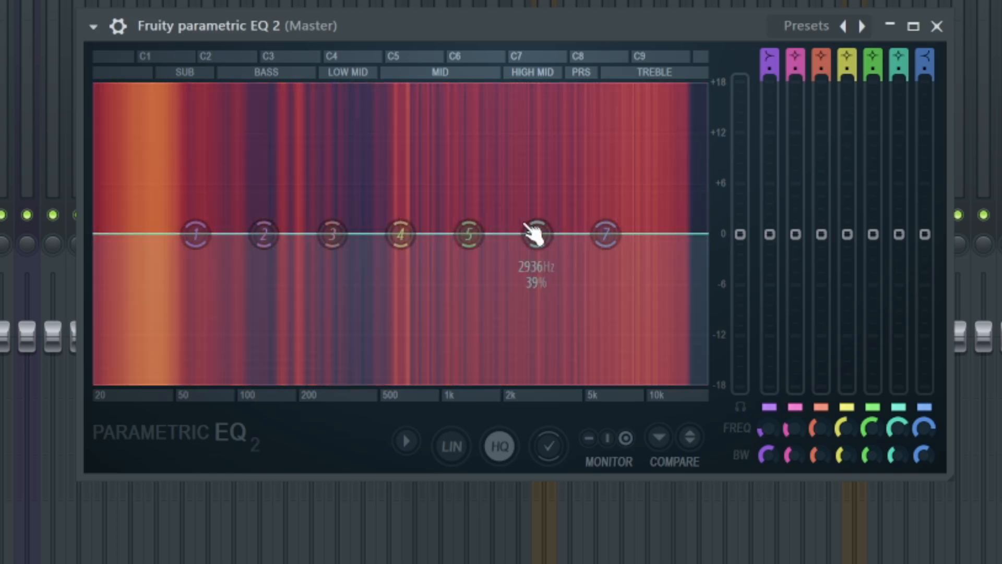
Try a small cut of about 2 dB on EQ band 5, and reset the band.
drag(469, 234, 488, 261)
right_click(467, 250)
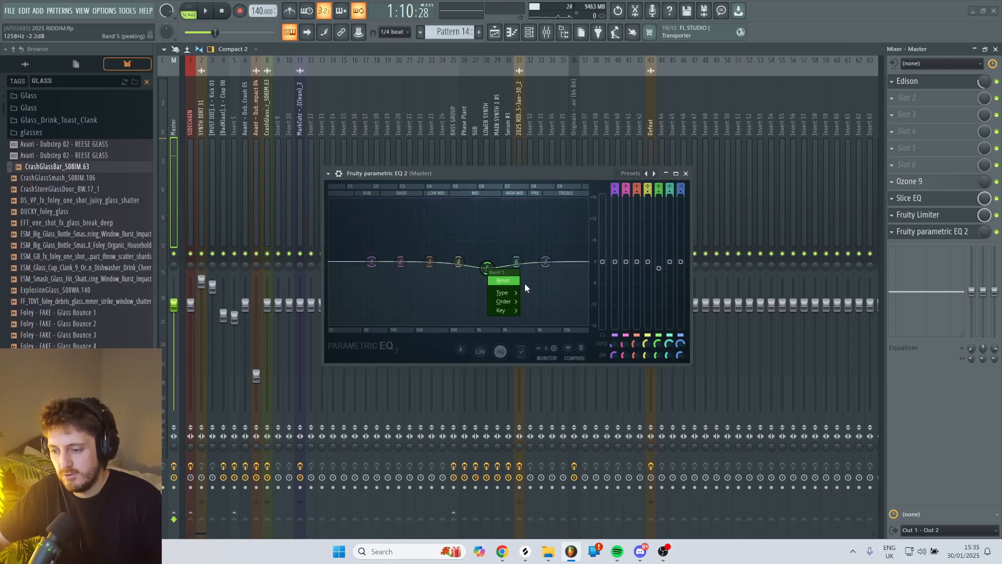
click(504, 281)
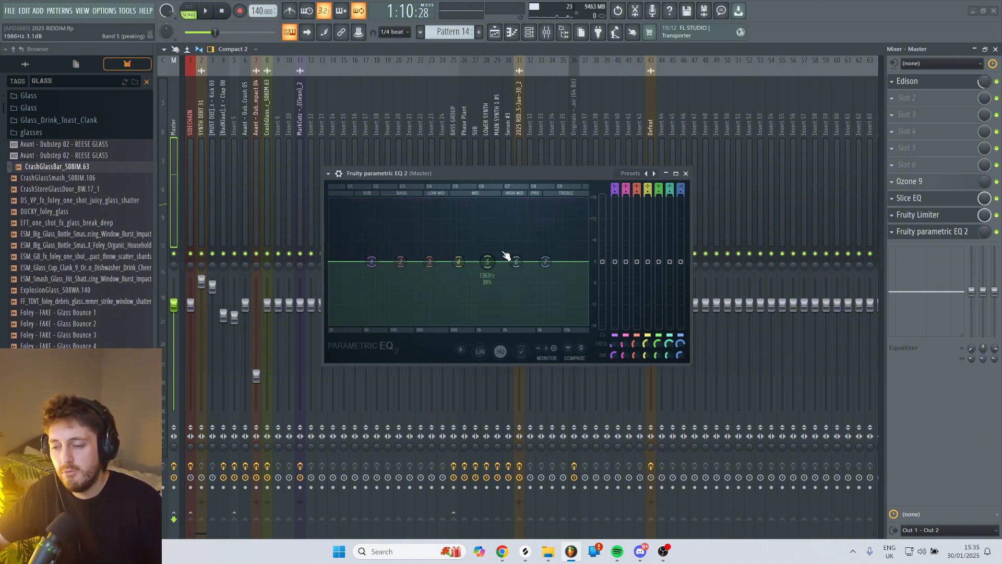
Close the master EQ, open the MAIN SYNTH pattern from the playlist in the piano roll and play it in pattern mode.
click(496, 33)
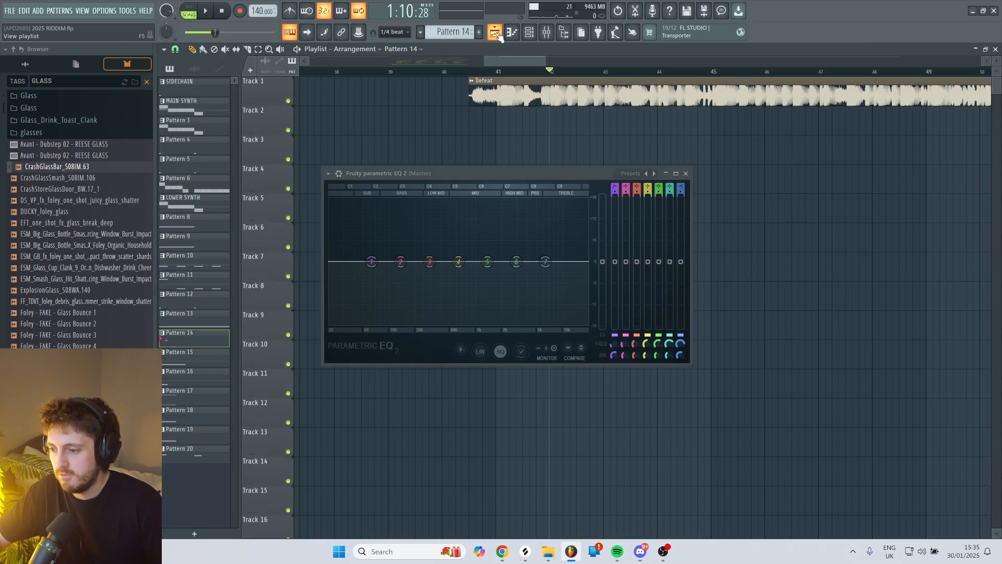
drag(504, 60, 409, 60)
click(686, 175)
double_click(404, 150)
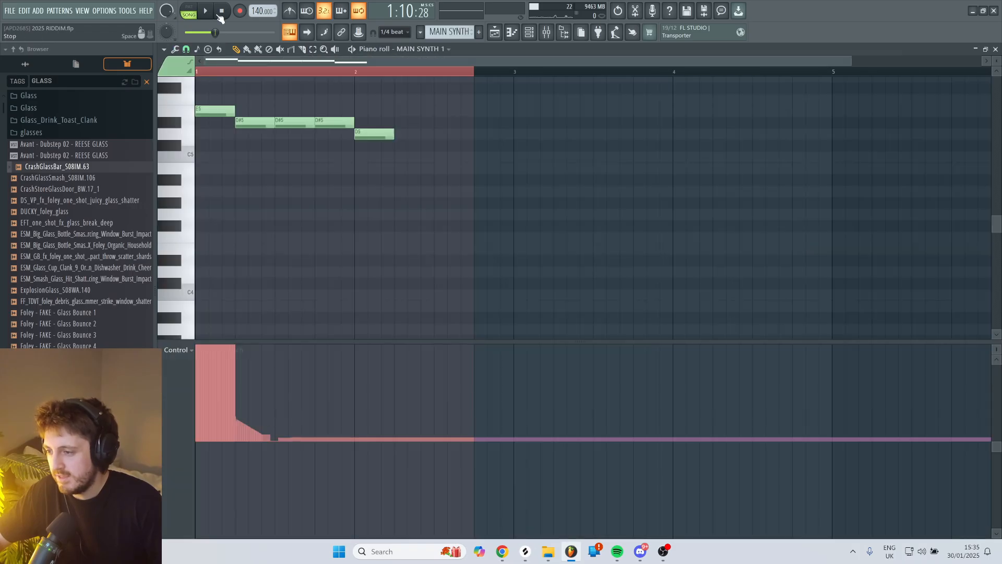
click(188, 6)
key(space)
key(space)
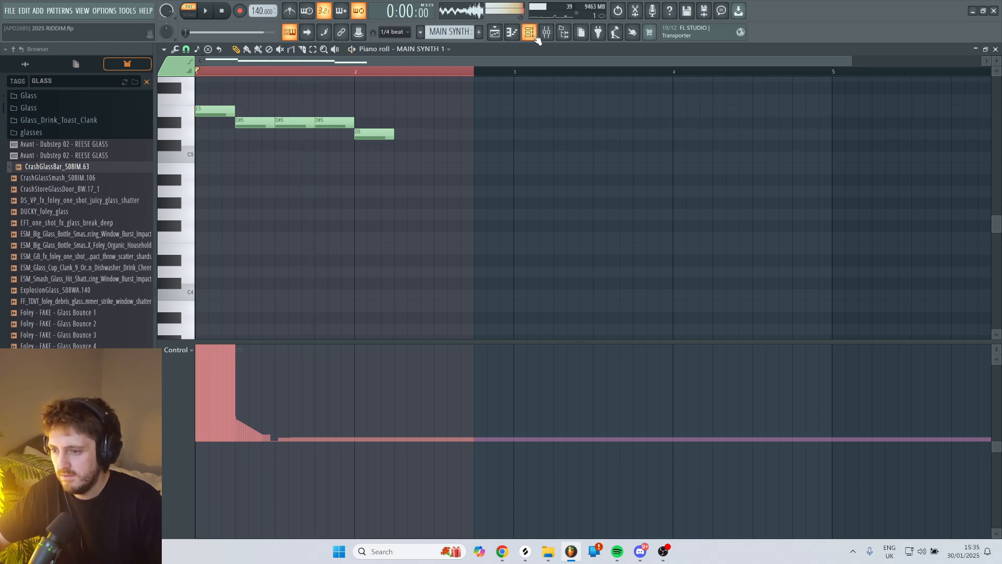
Open the MAIN SYNTH 1 Phase Plant instrument, play the pattern through it and examine the effects in lane 1.
key(F6)
click(269, 120)
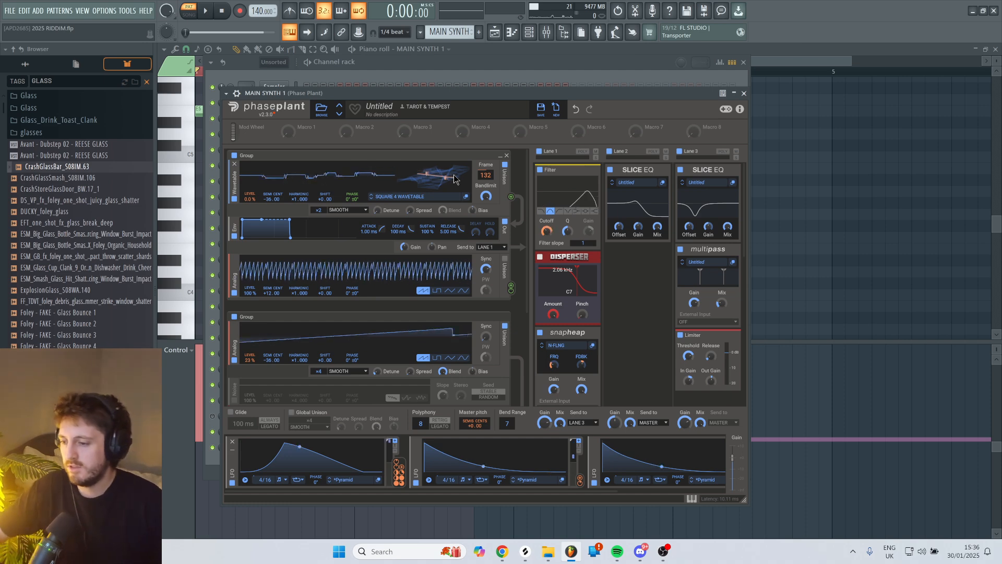
drag(452, 92, 459, 76)
key(space)
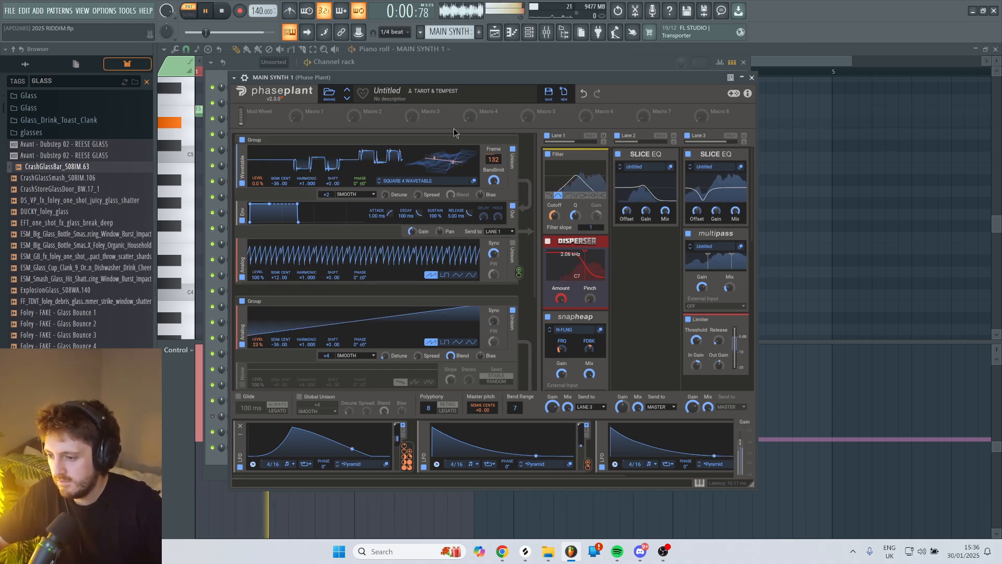
key(space)
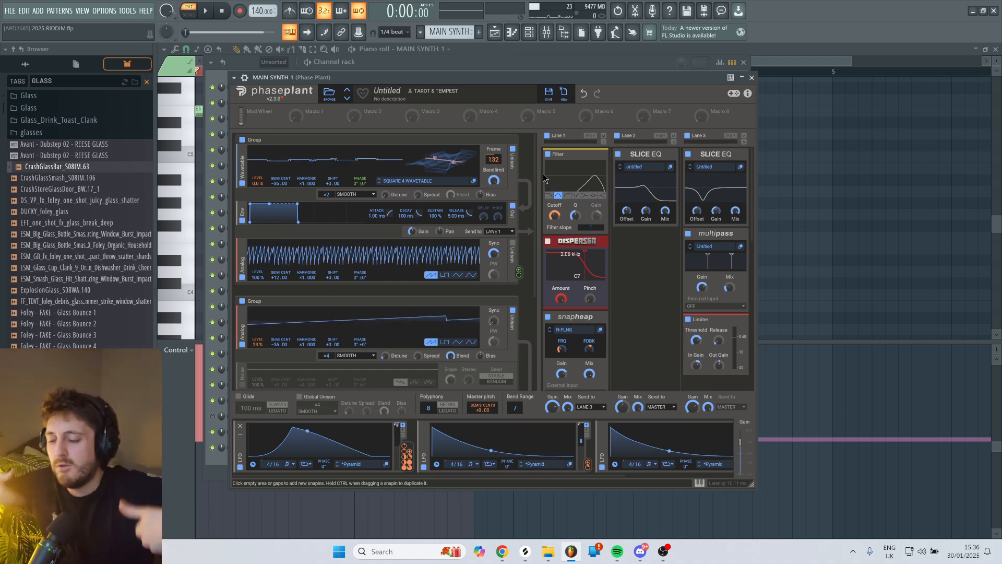
scroll(574, 224, down, 5)
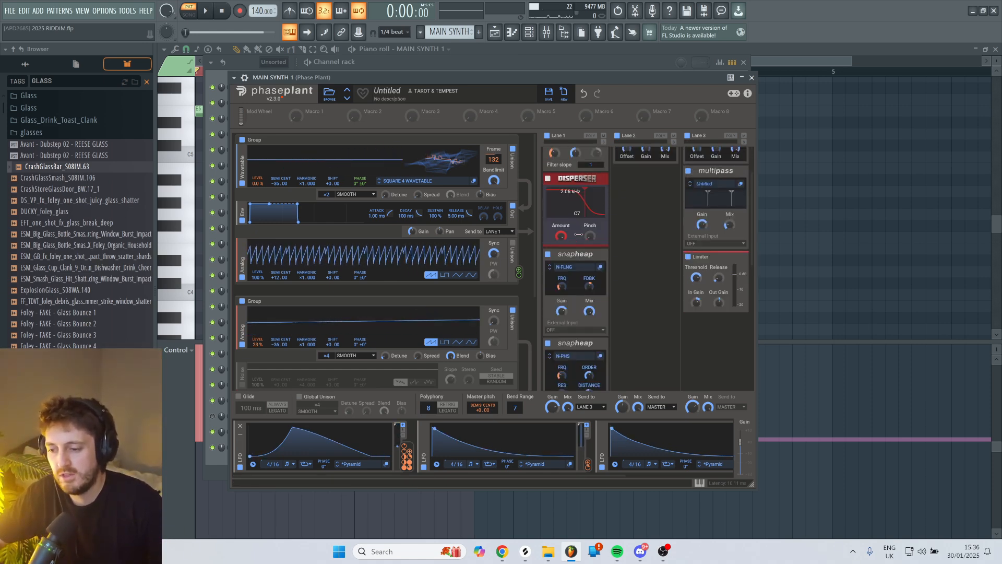
Examine the N-FLNG and N-PHS Snap Heap effects in lane 1 and open the Multipass effect below them.
scroll(579, 238, down, 3)
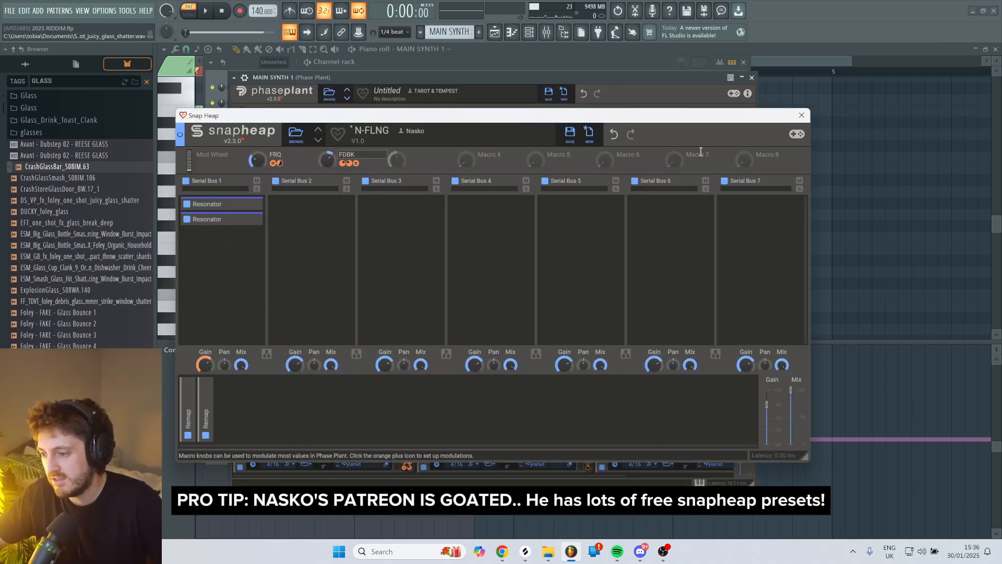
click(809, 116)
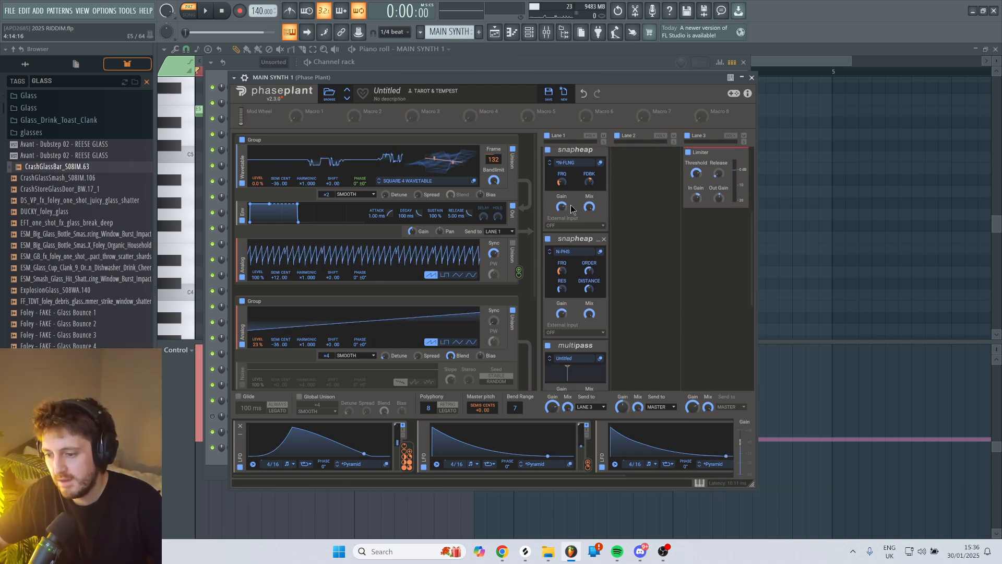
scroll(577, 219, down, 1)
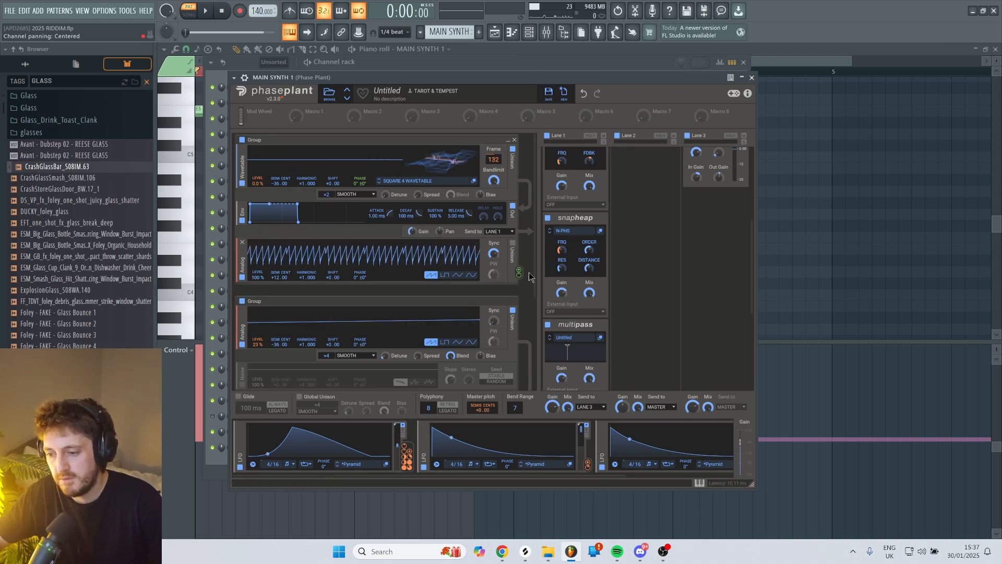
scroll(579, 292, up, 3)
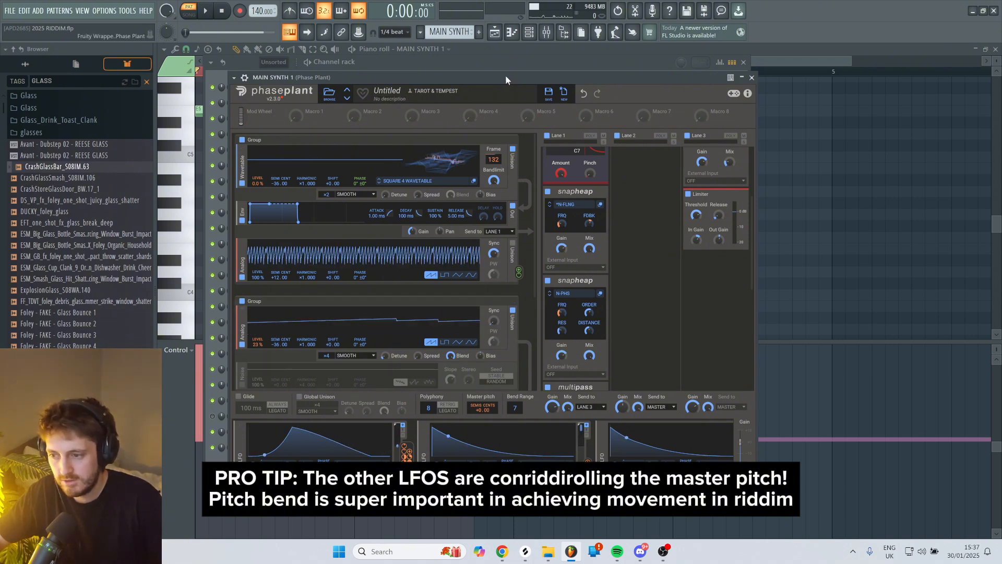
scroll(600, 290, down, 6)
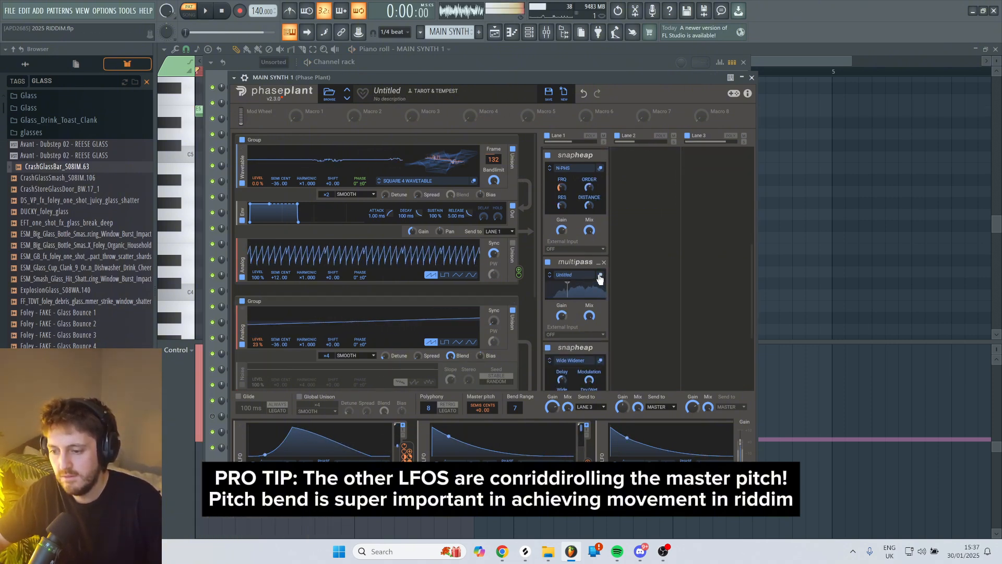
click(599, 276)
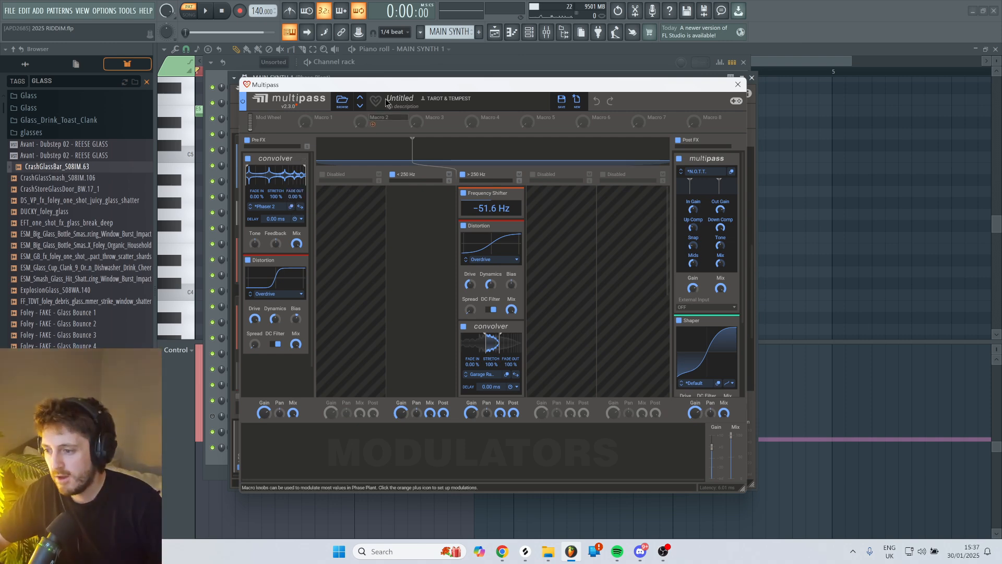
Try the Pre FX convolver at 400% stretch and the Frequency Shifter above 250 Hz at -327 Hz and -819 Hz while playing the pattern.
drag(280, 189, 290, 181)
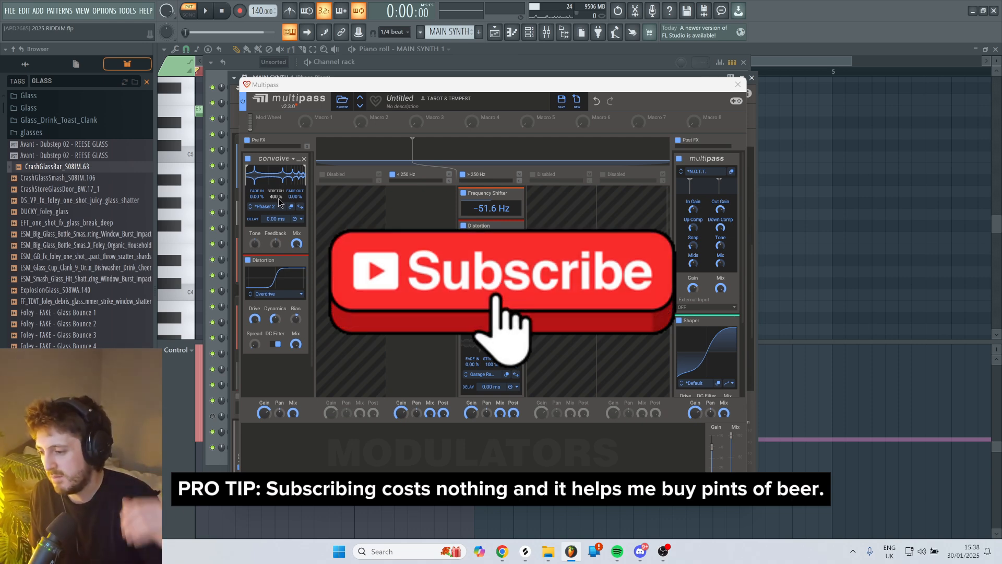
drag(488, 193, 510, 216)
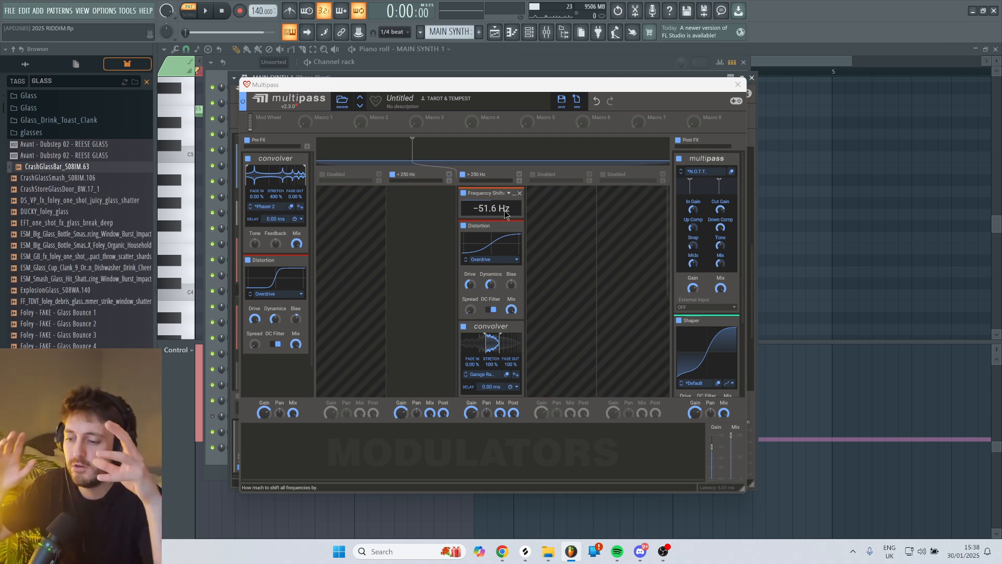
key(space)
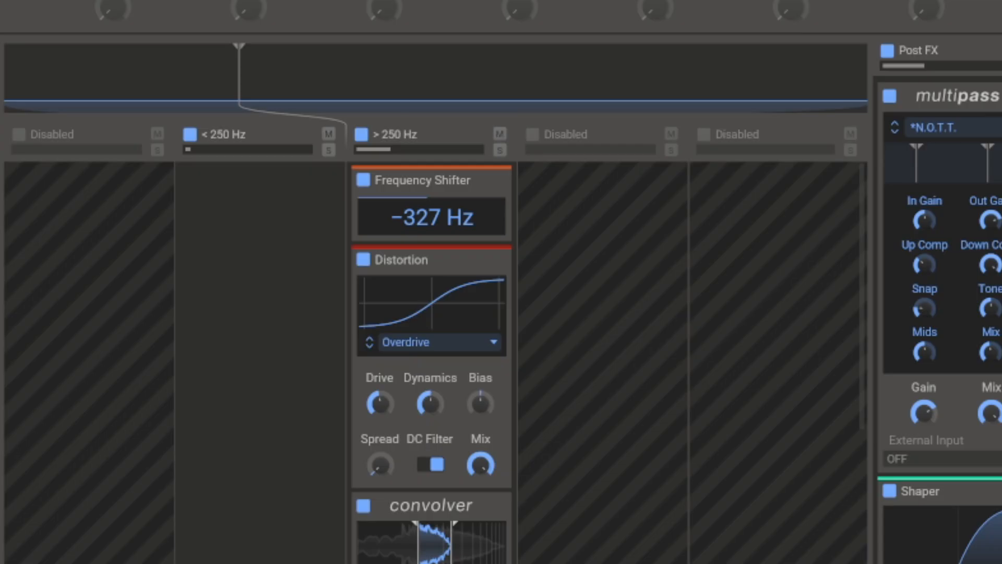
drag(432, 217, 432, 264)
drag(491, 208, 491, 235)
click(222, 11)
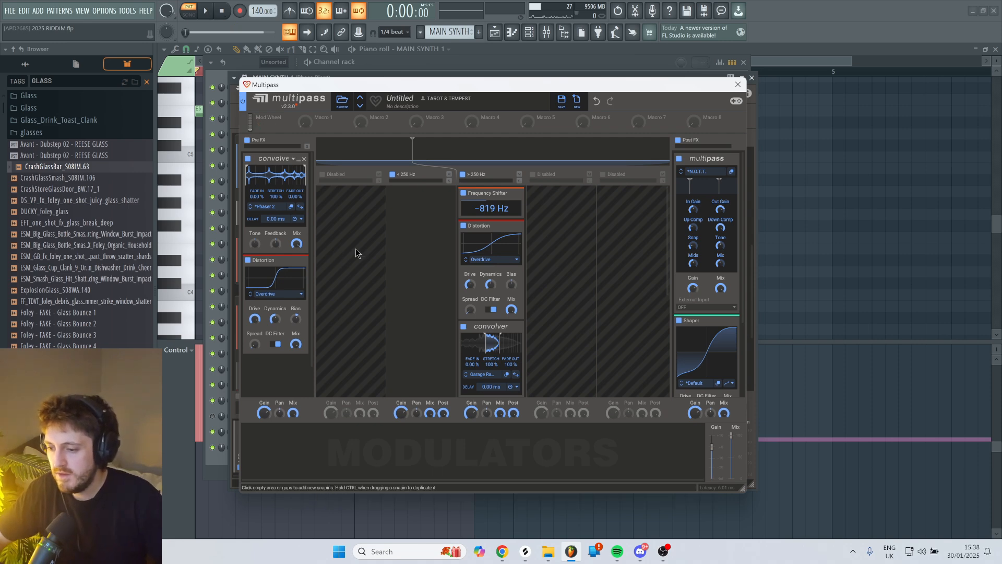
Examine the distortion, convolver and delay in the band above 250 Hz and play the pattern through them.
scroll(485, 253, down, 3)
scroll(471, 291, up, 2)
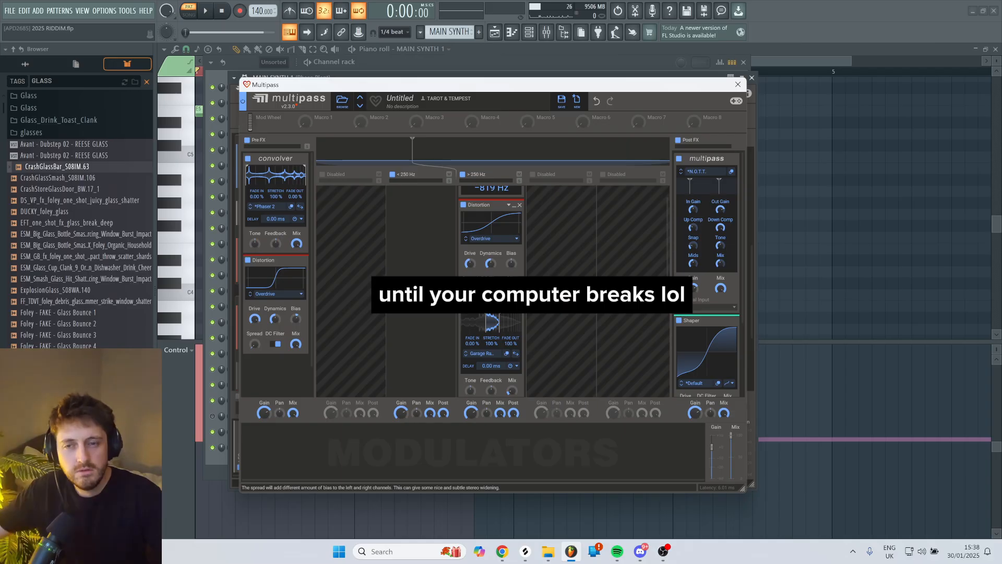
scroll(474, 294, down, 3)
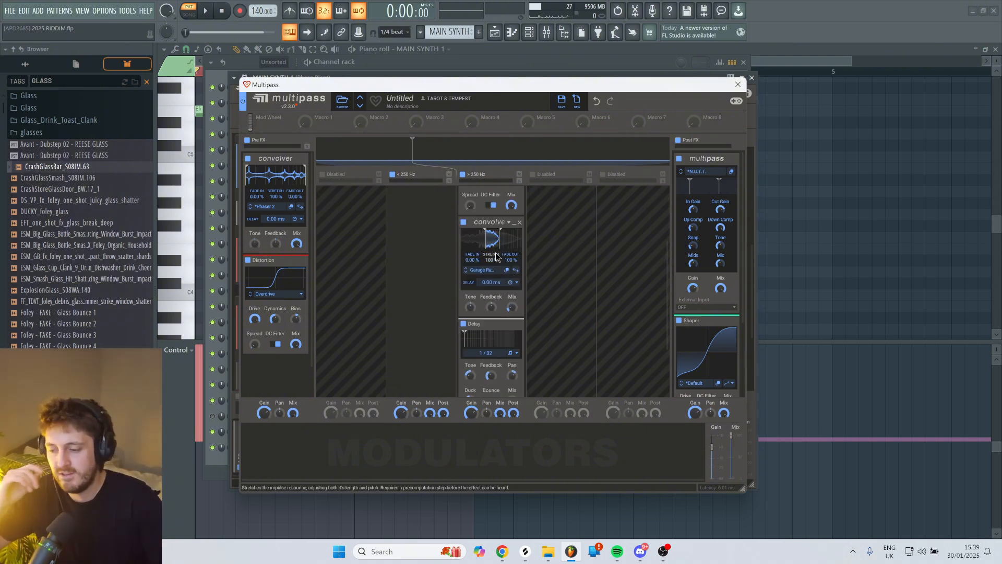
click(206, 11)
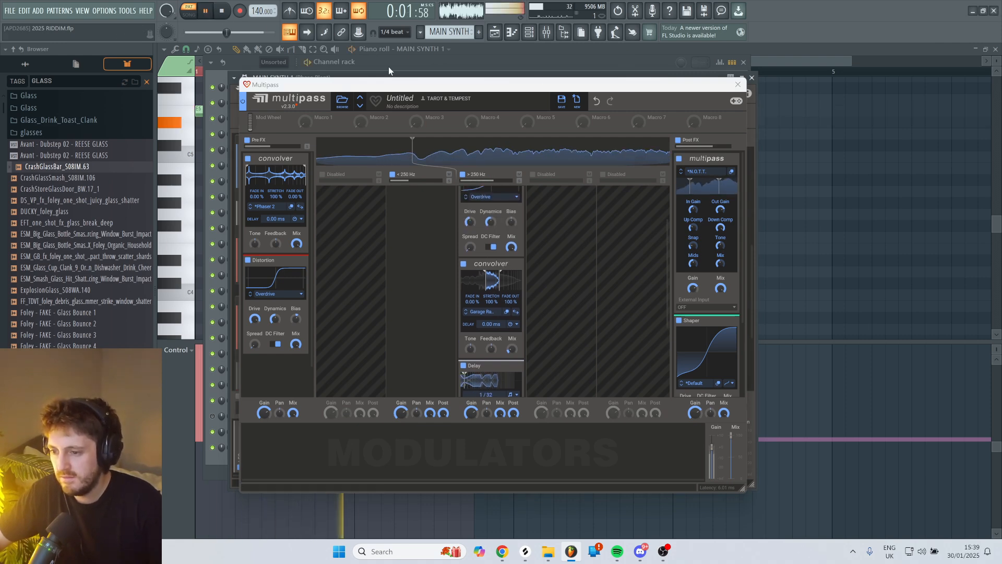
key(space)
Undo the Frequency Shifter changes in the Multipass and play the pattern again while viewing the delay.
click(596, 102)
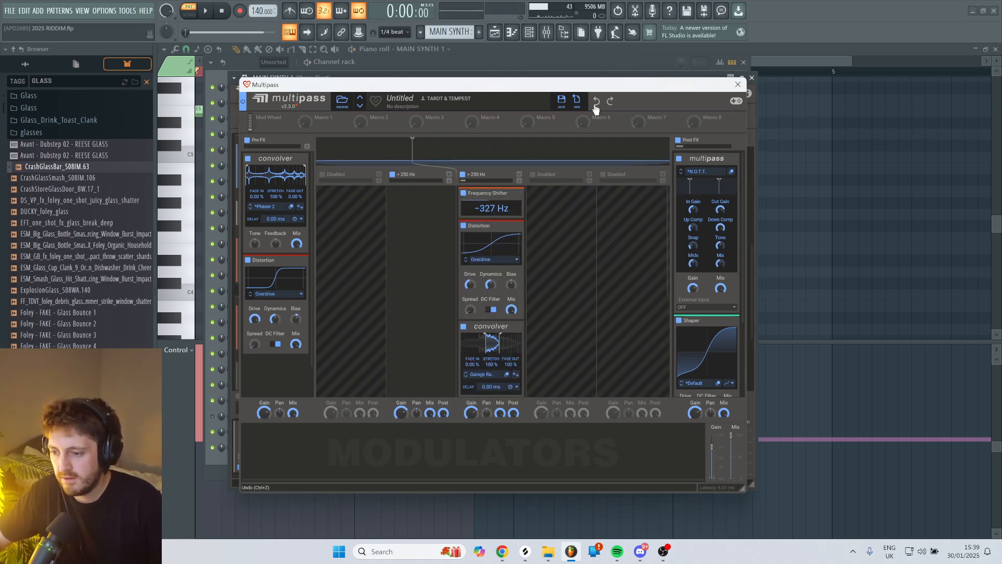
click(206, 12)
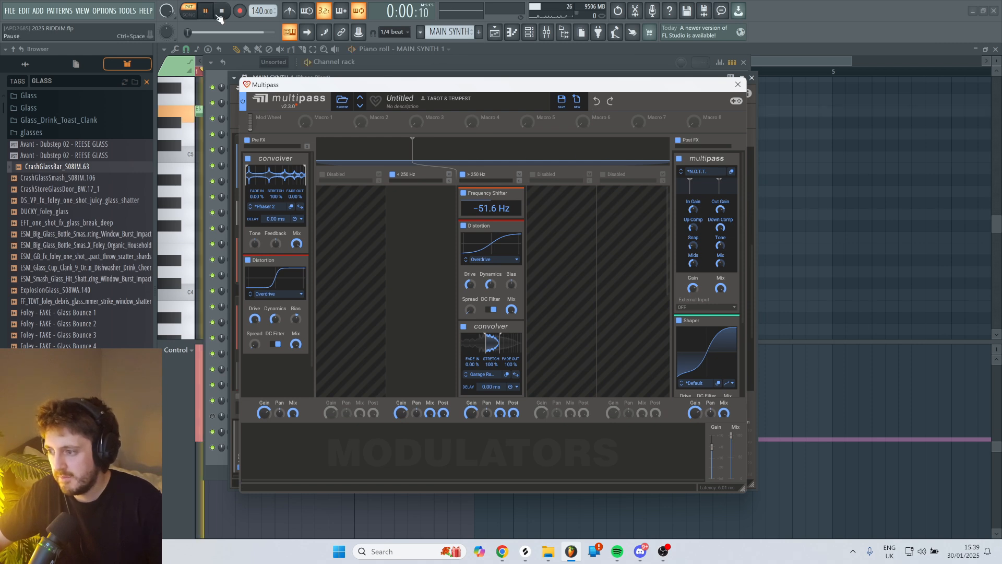
key(ctrl+shift+z)
scroll(516, 313, down, 1)
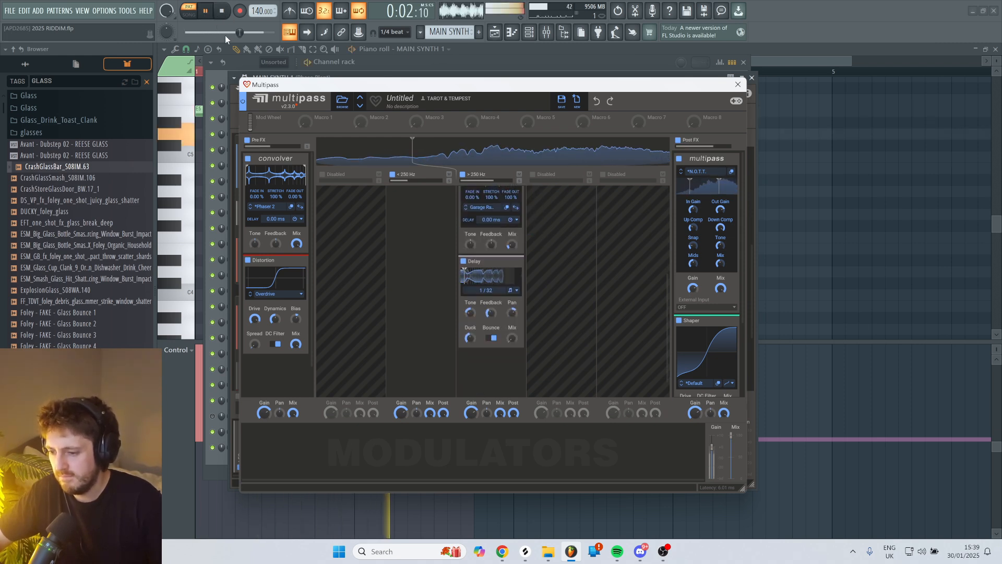
key(space)
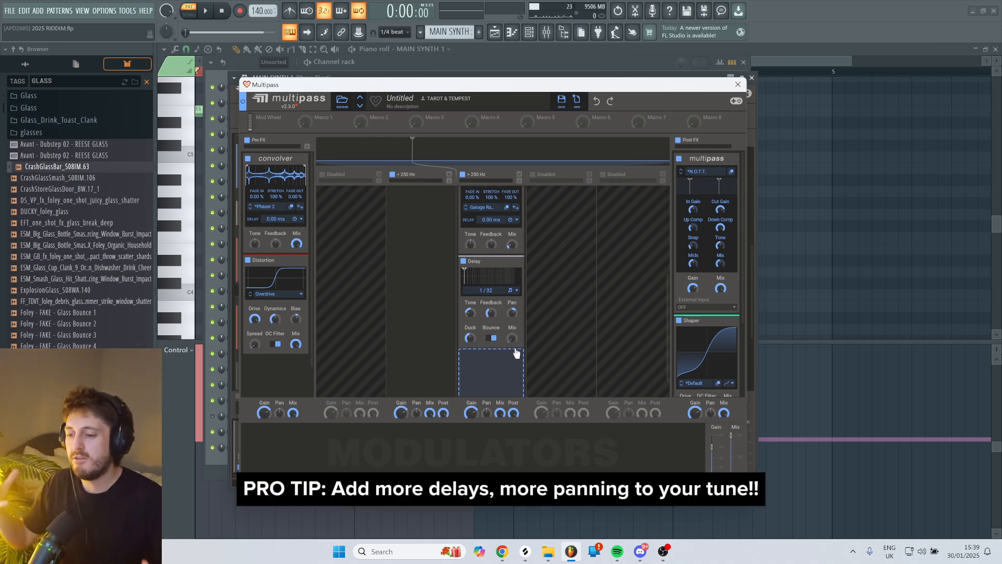
Set the delay time in the band above 250 Hz to 1/16 while playing, and view the Post FX Shaper.
drag(516, 353, 491, 249)
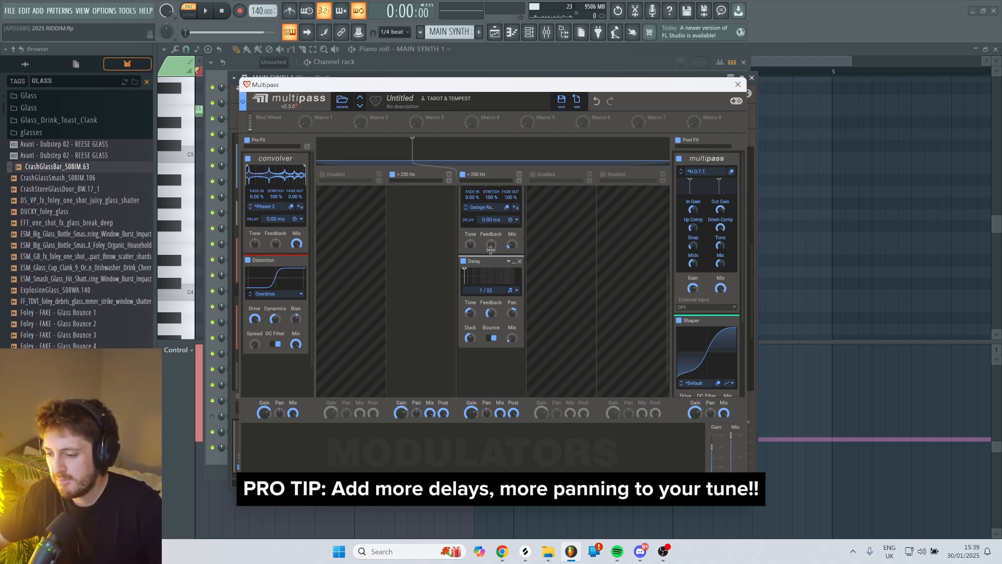
key(space)
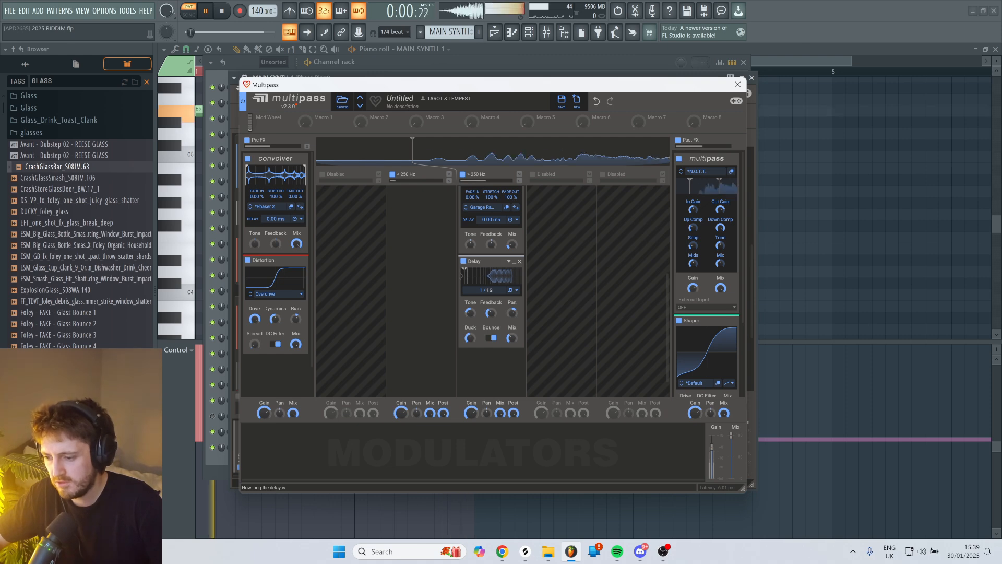
click(222, 12)
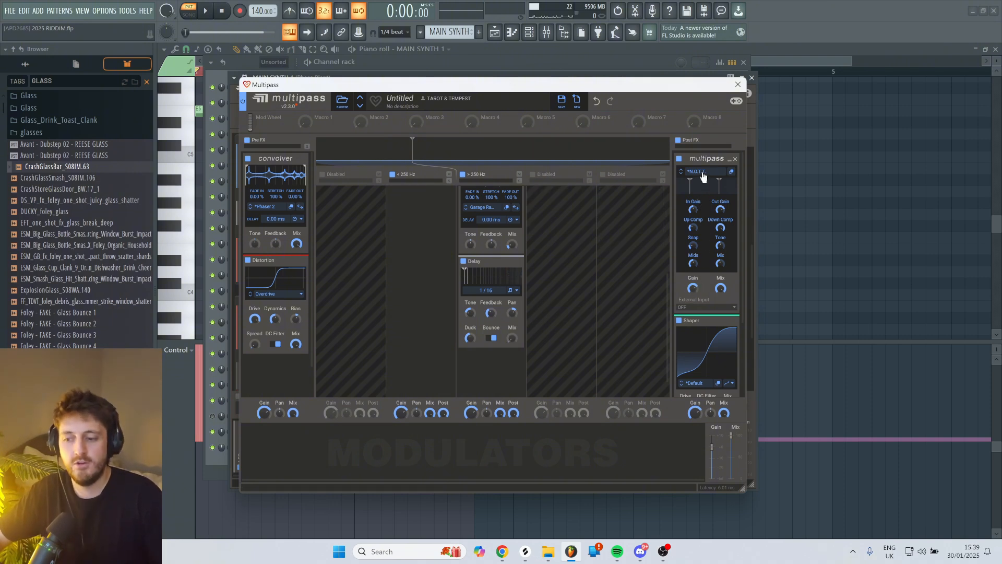
scroll(710, 219, down, 3)
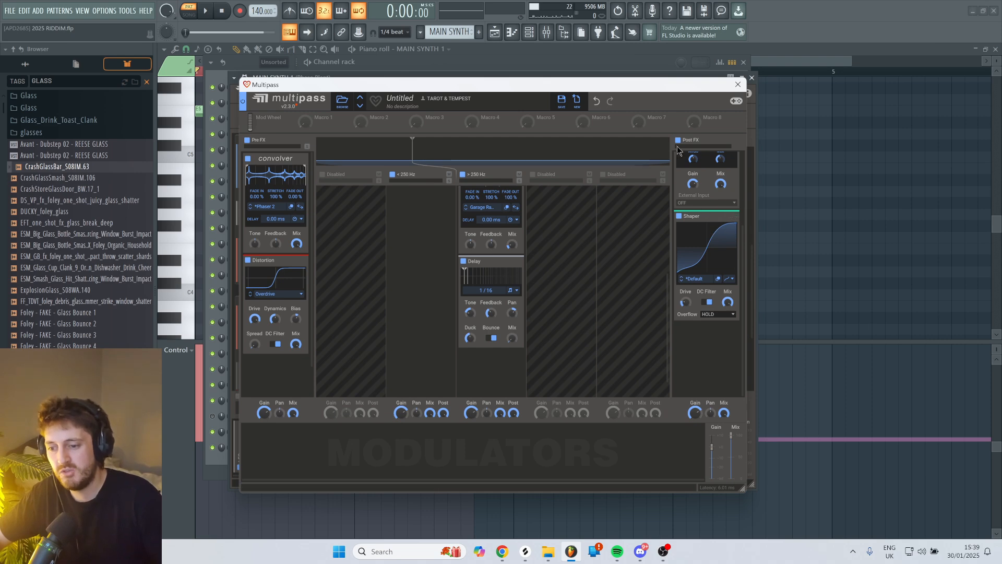
Close the synth, play the pattern in the mixer and examine both parametric EQs and the kHs Limiter on the Phase Plant track.
click(546, 35)
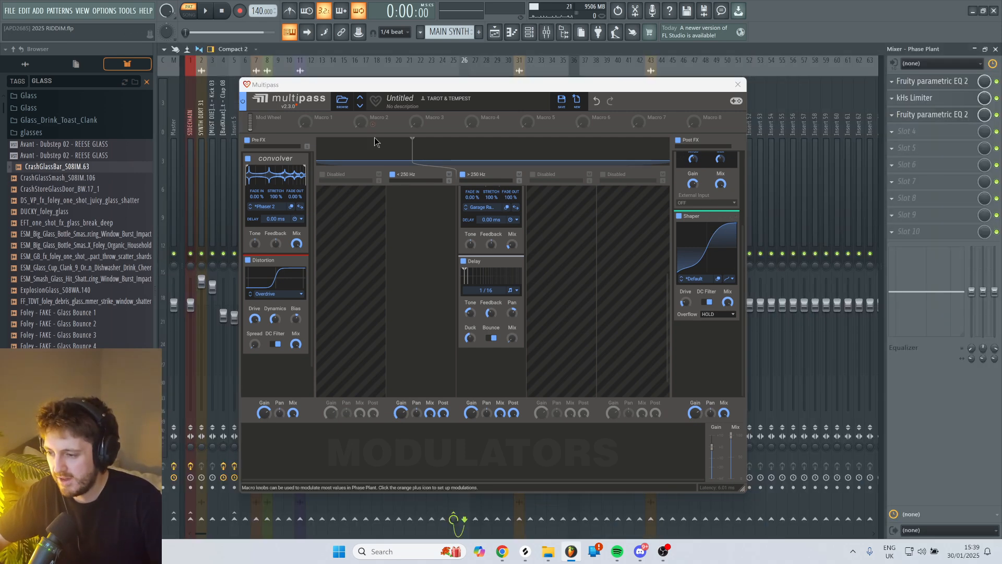
click(752, 77)
key(space)
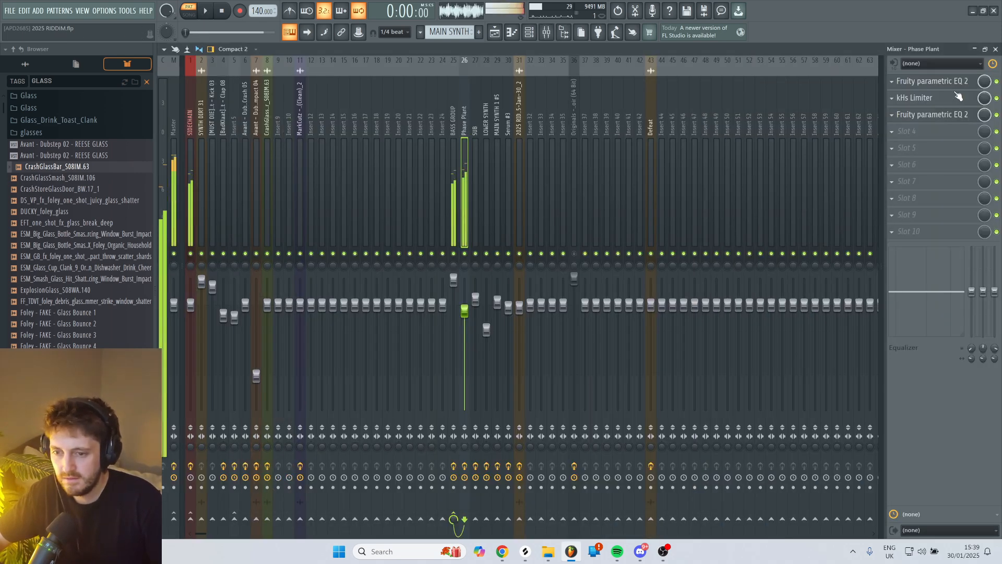
key(space)
click(933, 81)
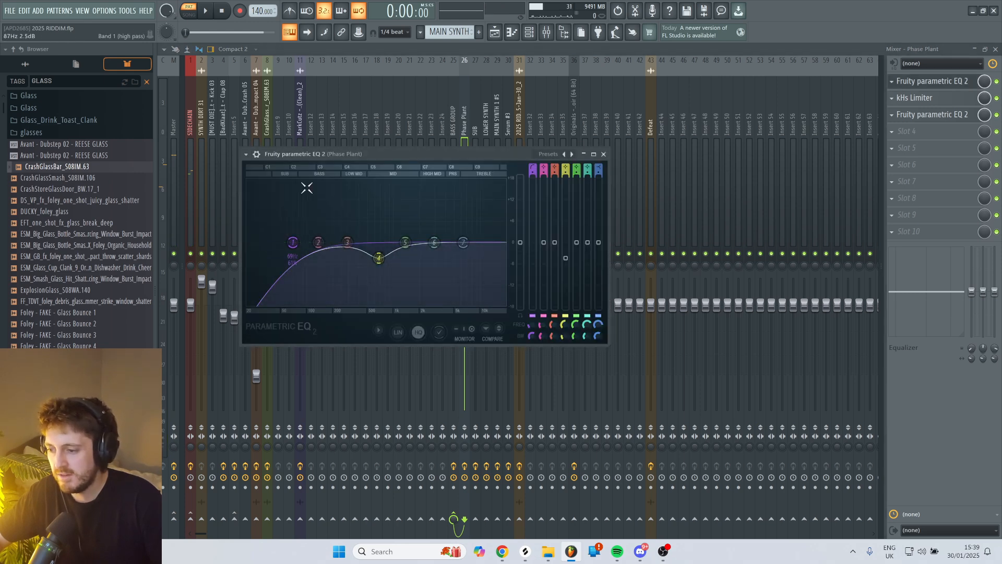
key(Escape)
click(946, 99)
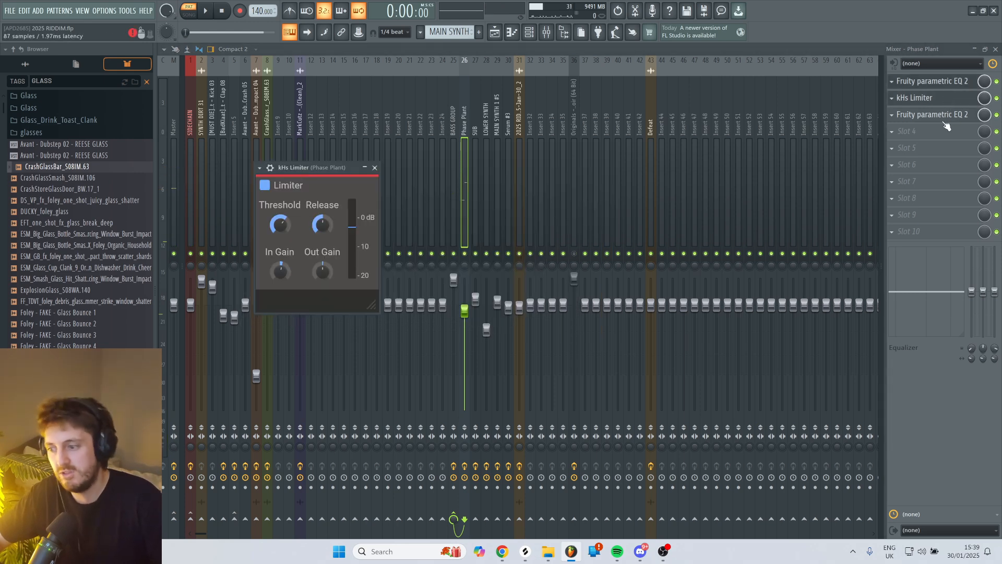
key(Escape)
click(946, 115)
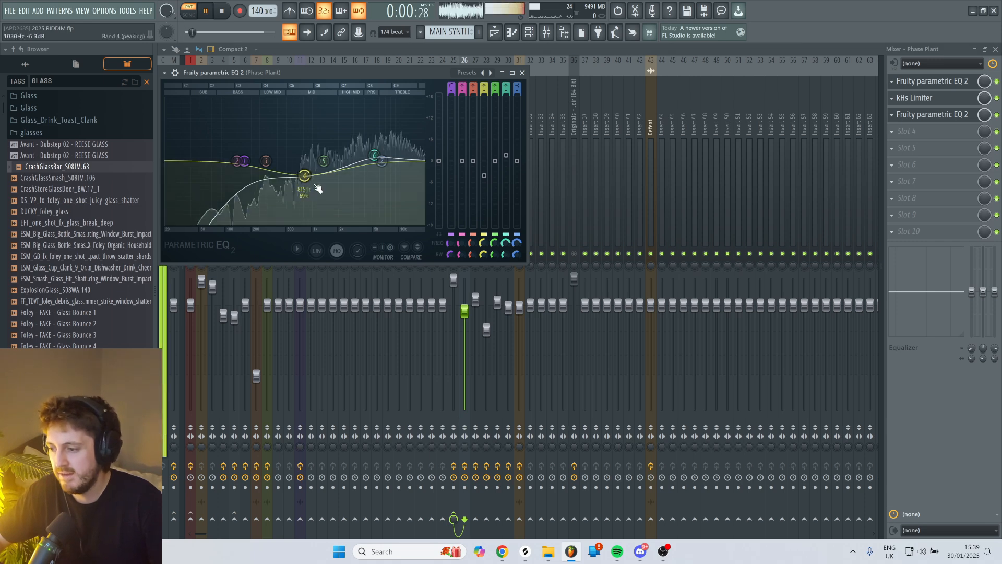
Play the arrangement in the playlist, mute track 3 with the MAIN SYNTH clips and play it again to compare.
key(F5)
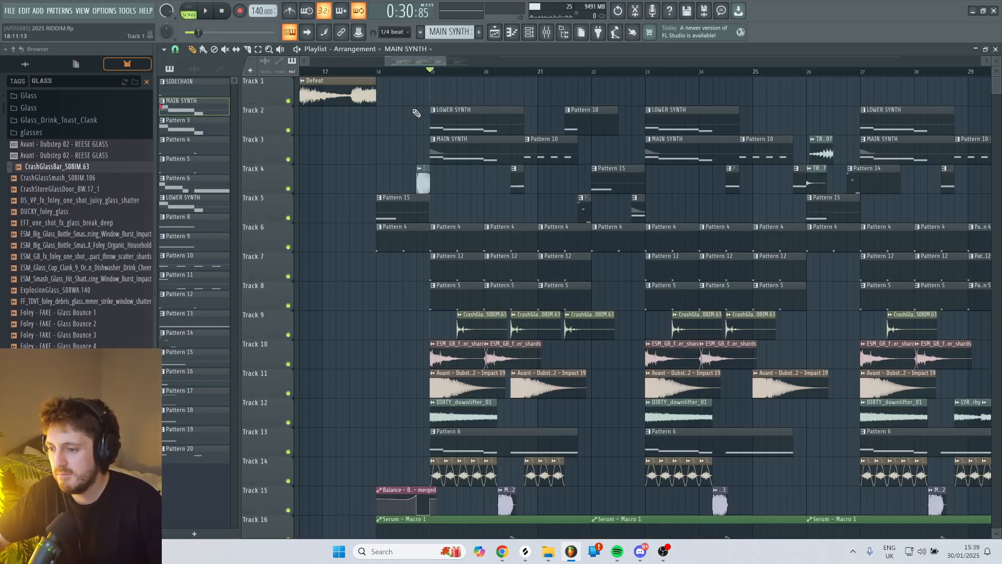
key(space)
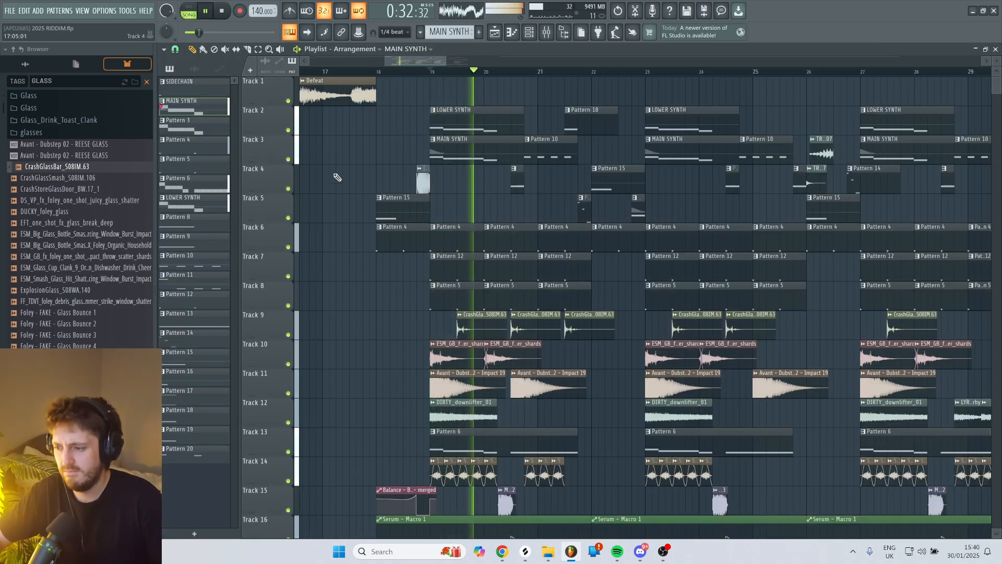
key(space)
click(289, 159)
key(space)
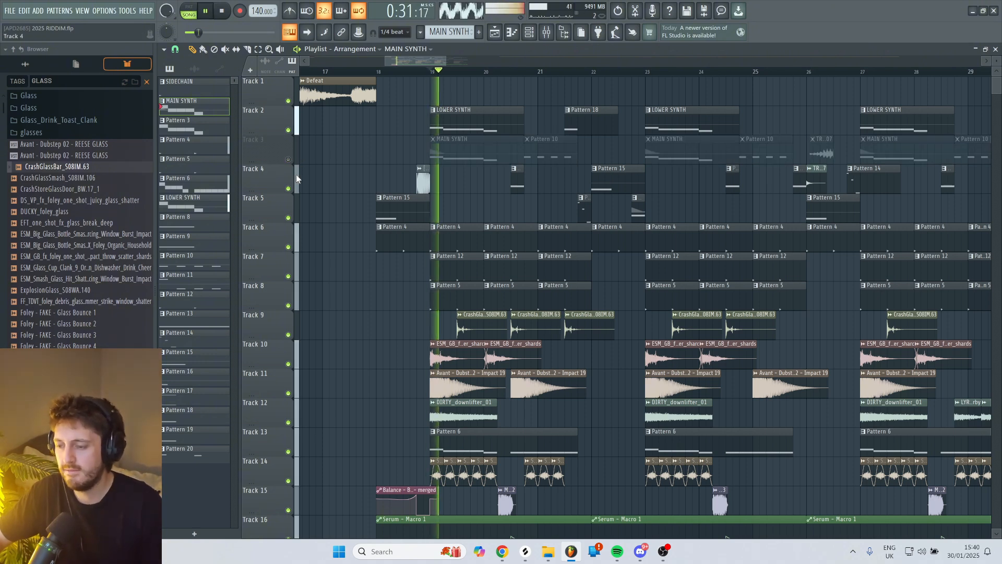
key(space)
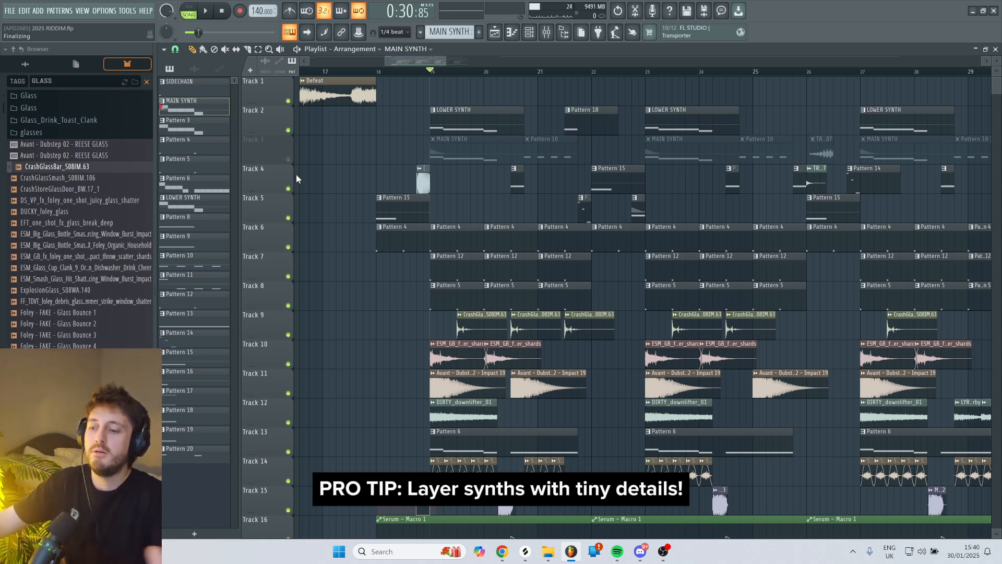
Solo playlist track 2 and play the LOWER SYNTH clips on their own.
ctrl+click(288, 129)
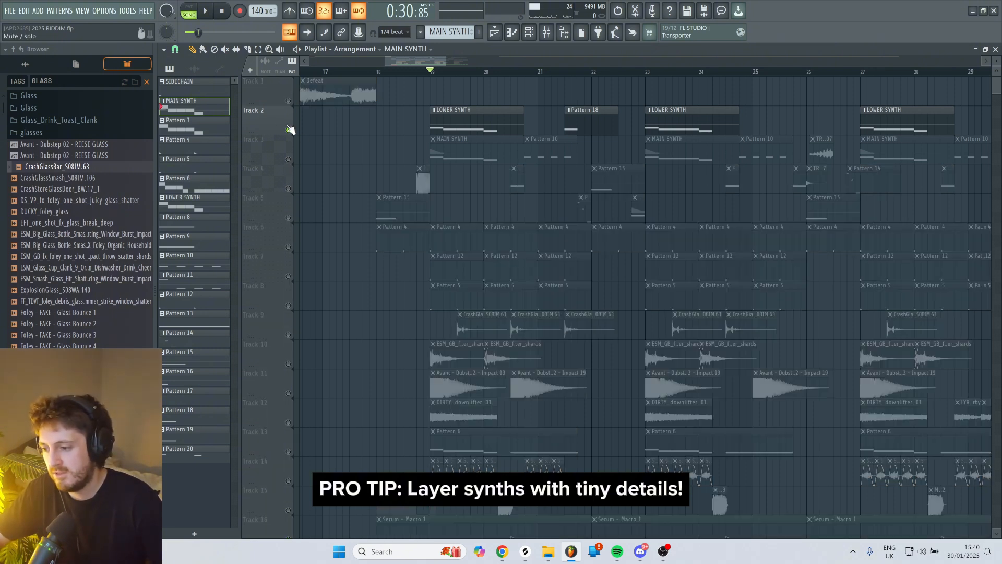
key(space)
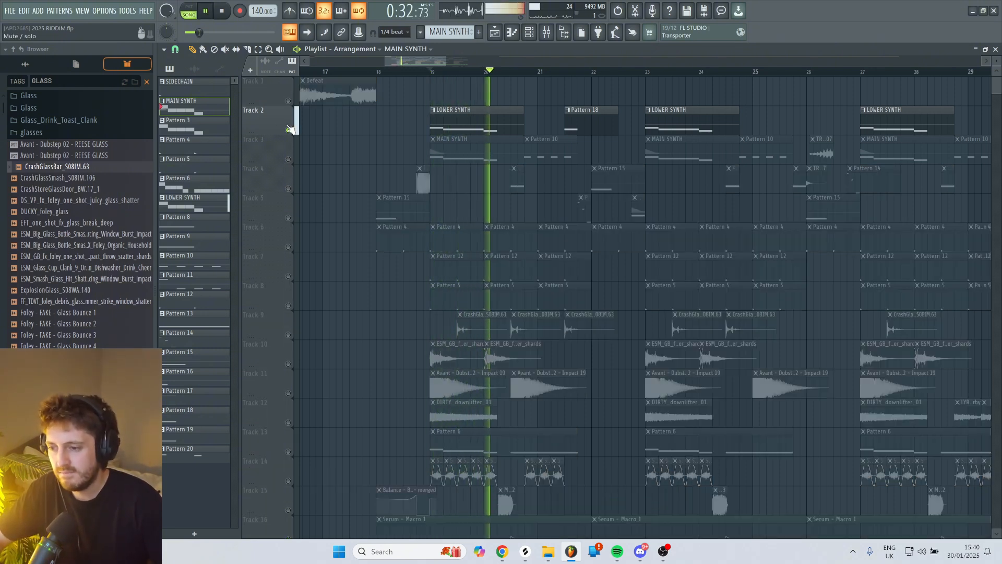
key(space)
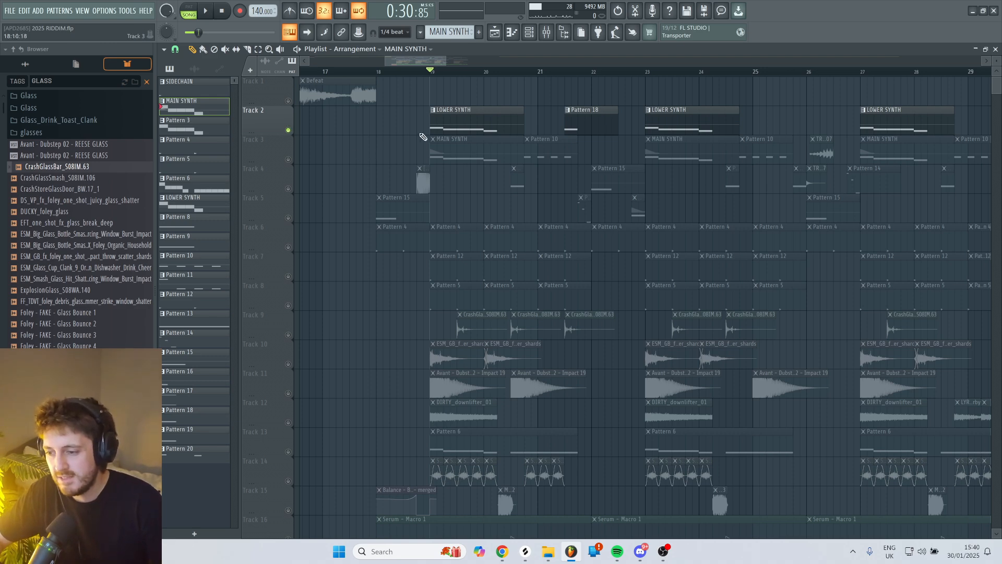
Open the LOWER SYNTH pattern from the playlist and display its Phase Plant instrument.
double_click(439, 122)
key(F6)
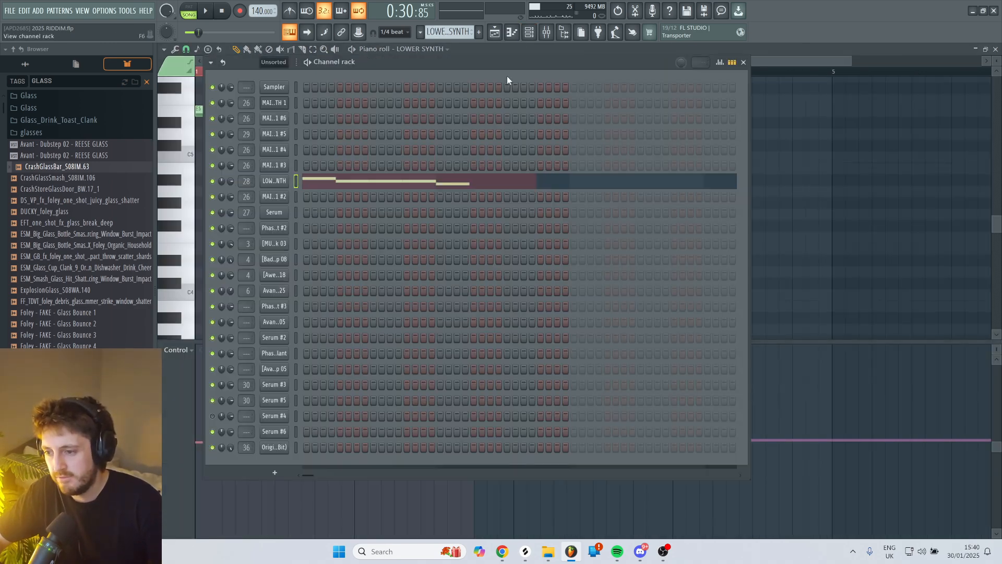
click(272, 181)
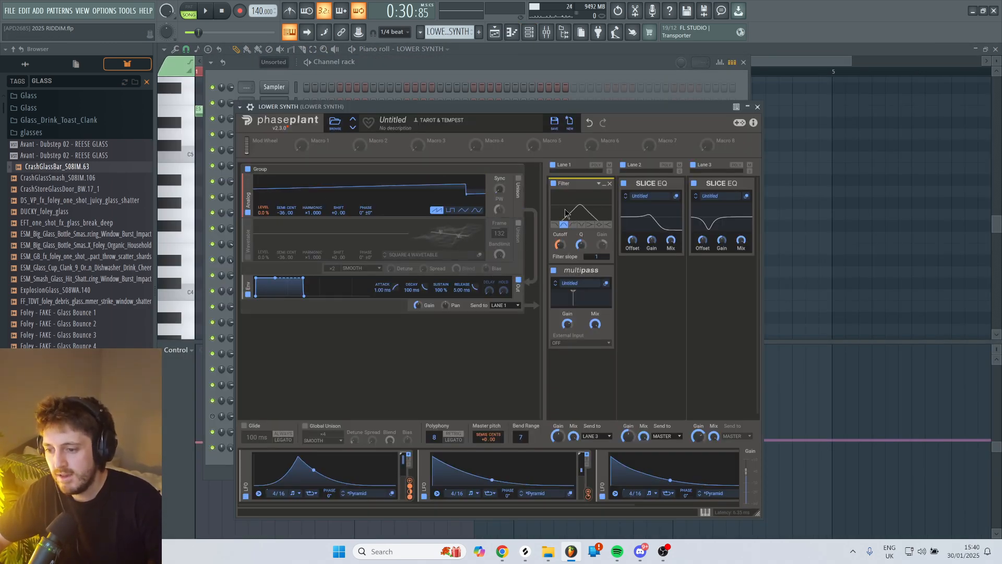
Open the Multipass in lane 1 of the LOWER SYNTH, examine its distortion, convolver, delay and post effects, and close it.
click(606, 283)
scroll(390, 308, down, 1)
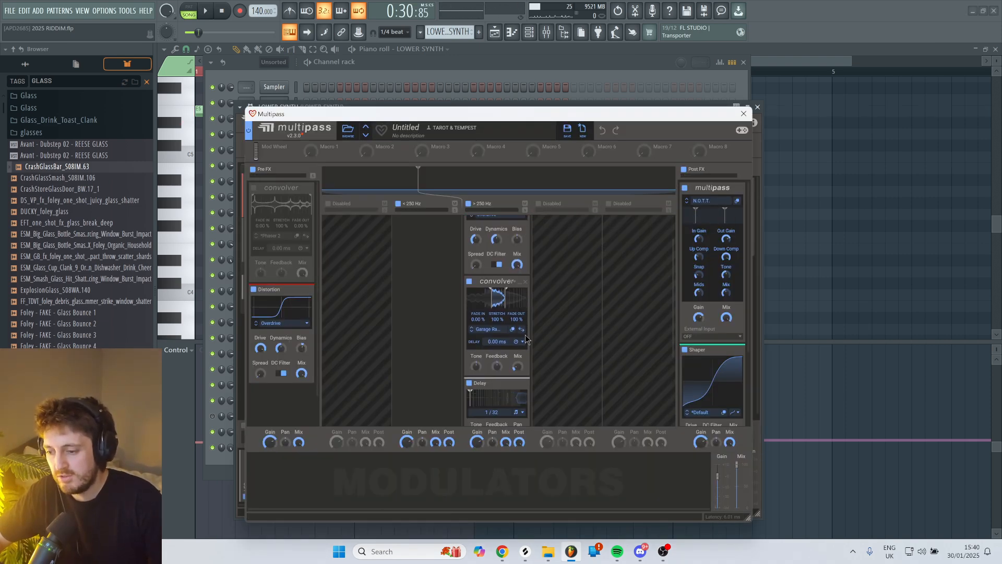
scroll(525, 339, down, 2)
scroll(200, 337, up, 3)
scroll(501, 295, up, 3)
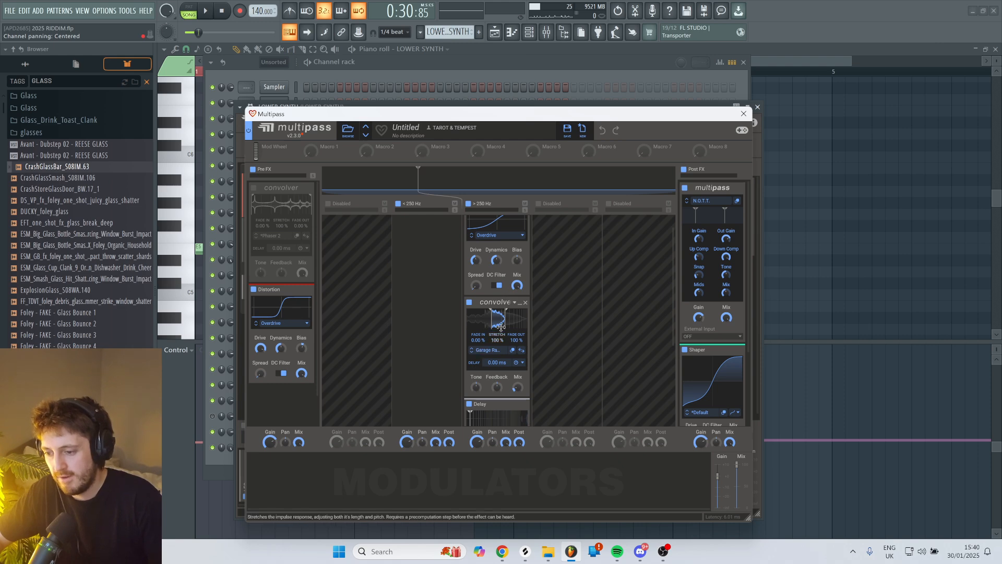
scroll(501, 328, up, 1)
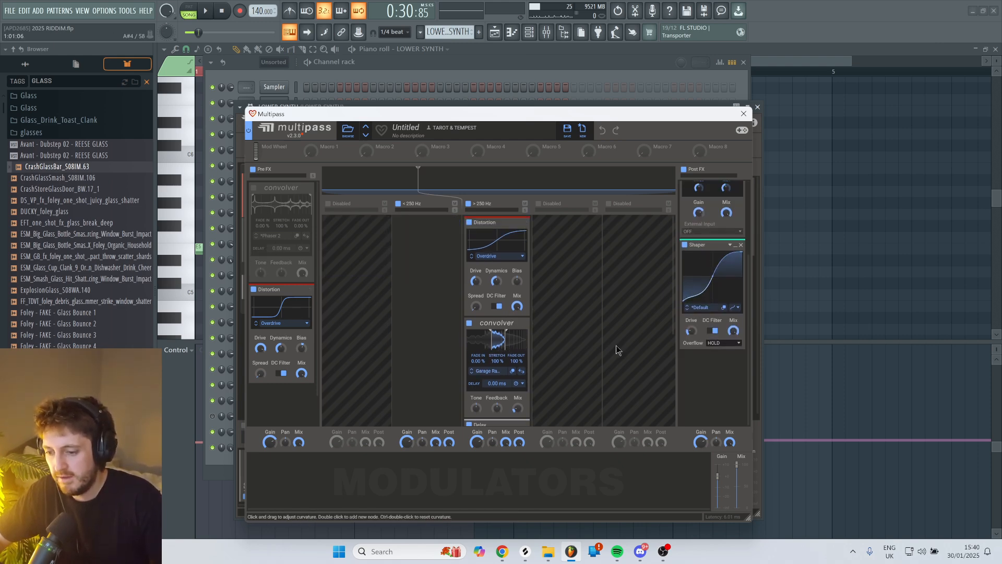
scroll(522, 350, down, 3)
click(743, 113)
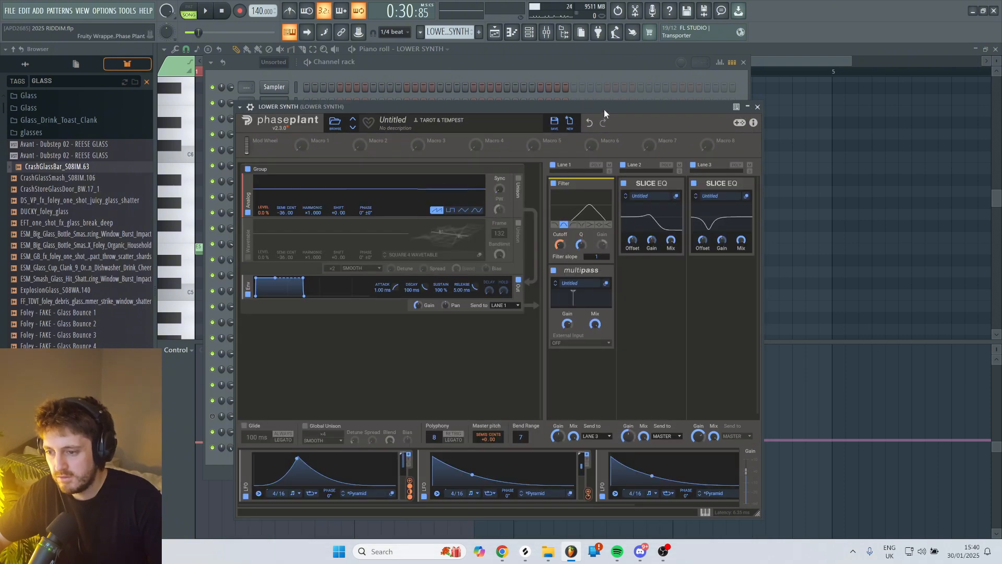
Remove the Slice EQ from lane 2 of the LOWER SYNTH and play the sound.
key(space)
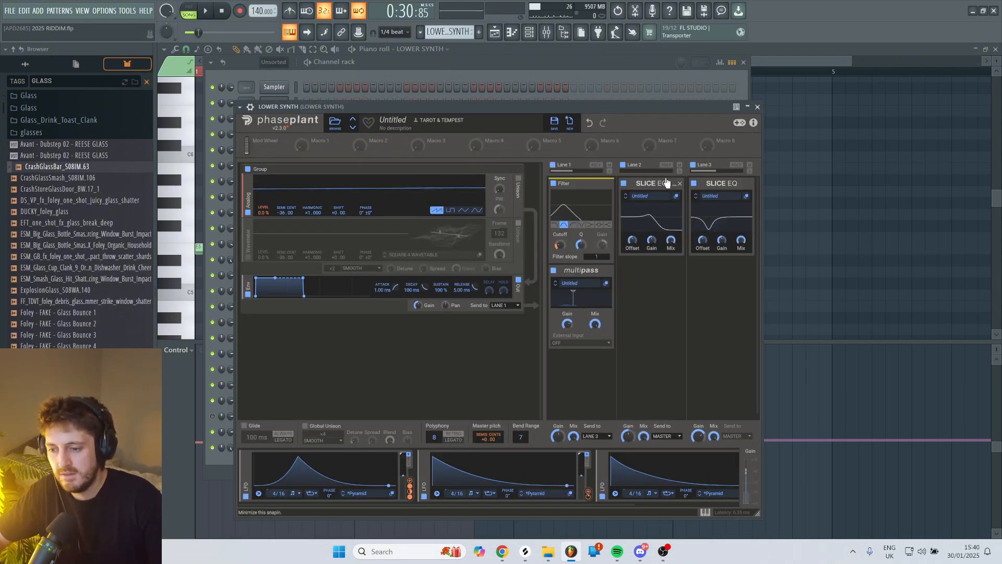
click(680, 183)
key(space)
key(space)
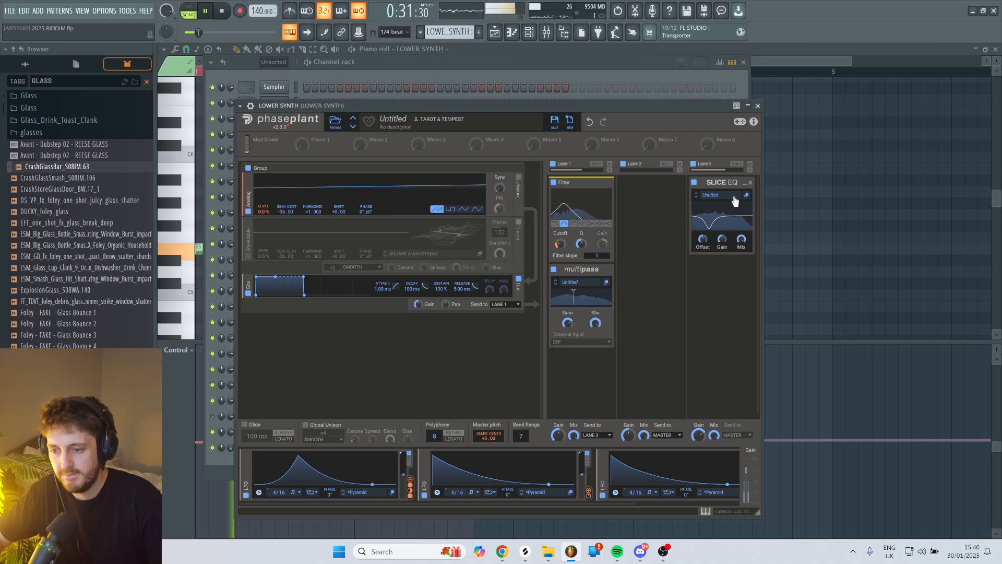
key(space)
Show the mixer, display the Fruity parametric EQ 2 on the LOWER SYNTH track and play the sound.
key(F9)
click(938, 102)
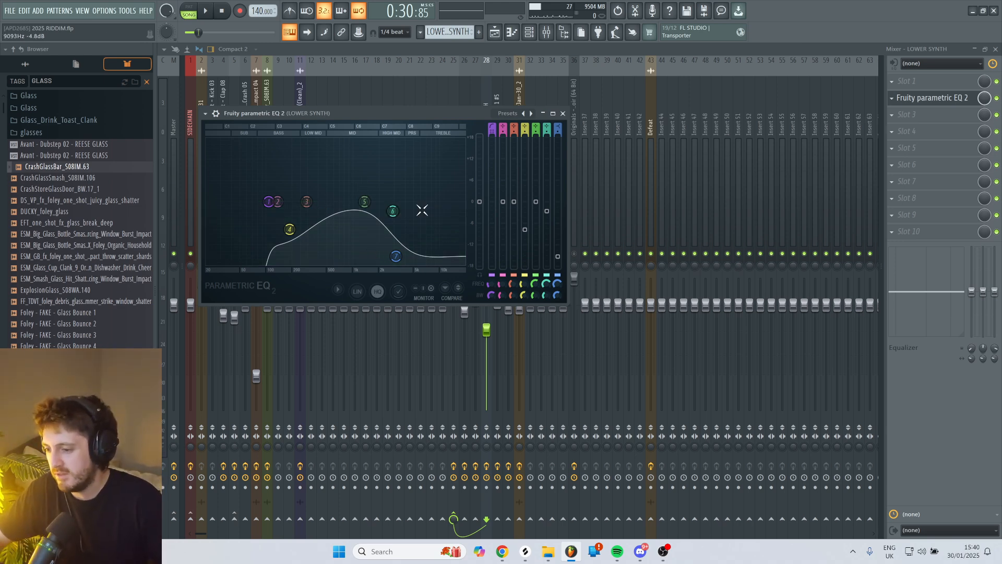
key(space)
key(space)
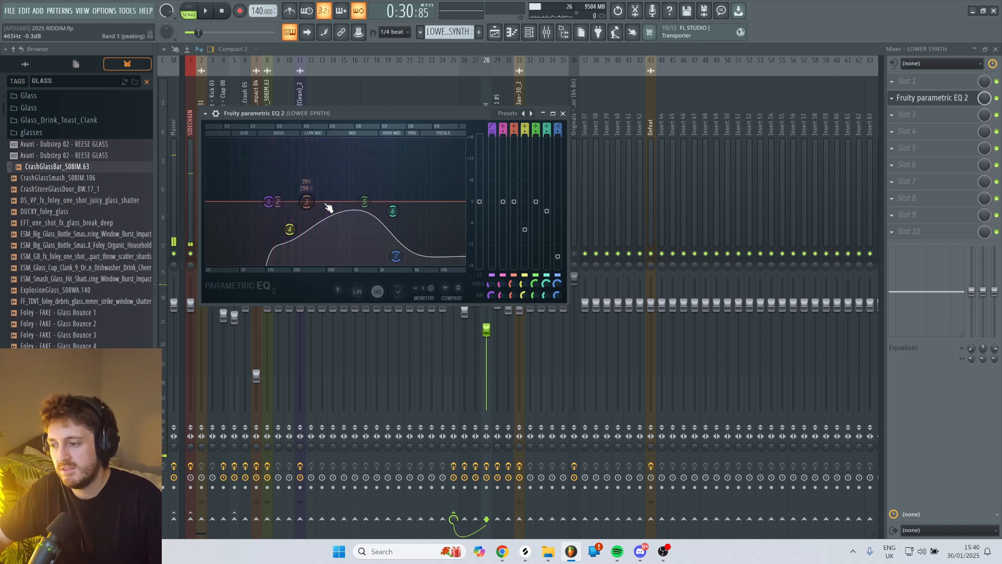
Return to the playlist and play the arrangement with both synth tracks active.
click(498, 33)
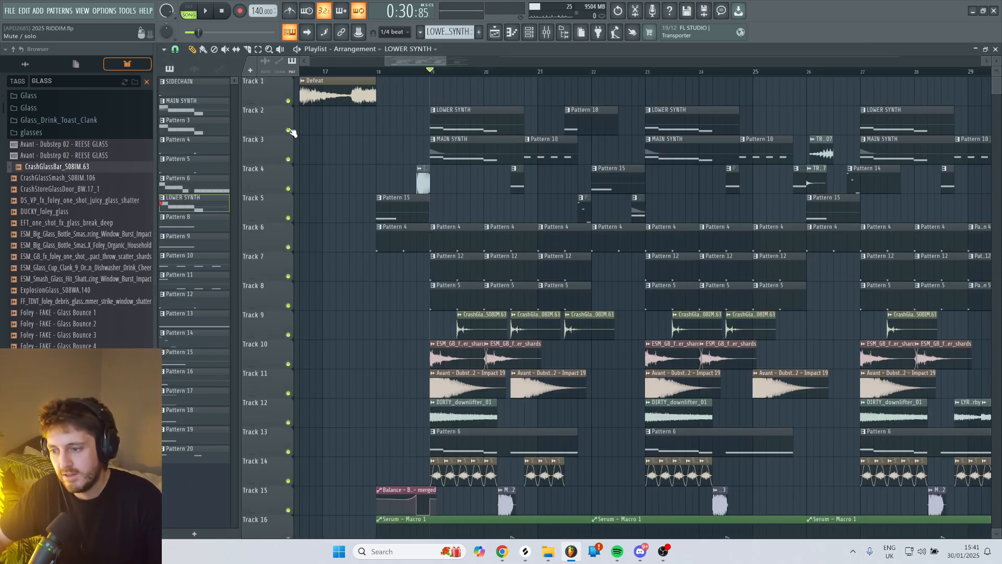
key(space)
key(space)
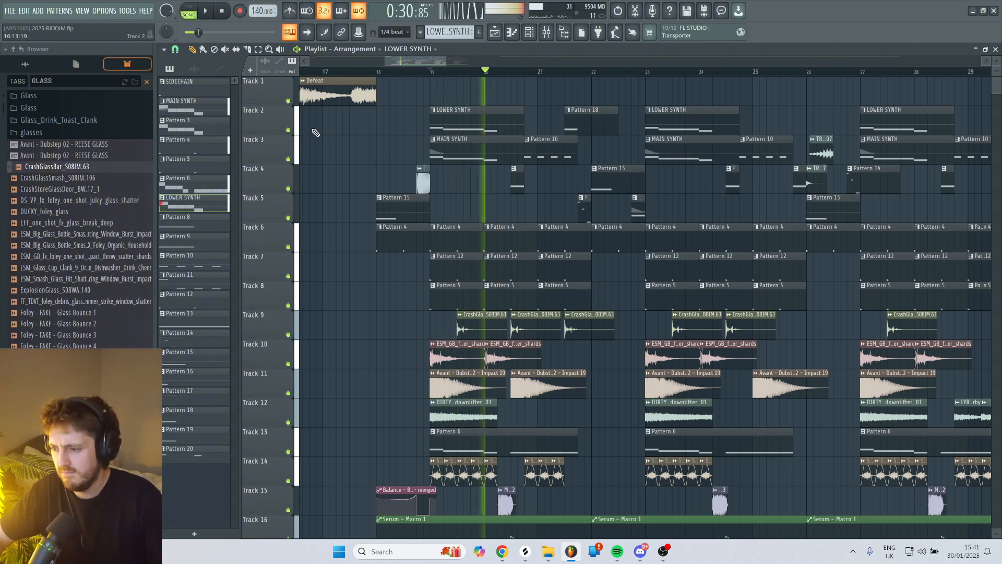
Mute playlist tracks 2 and 3 and play the remaining tracks without the LOWER SYNTH and MAIN SYNTH.
click(288, 130)
click(288, 159)
key(space)
scroll(517, 170, down, 1)
scroll(566, 234, down, 2)
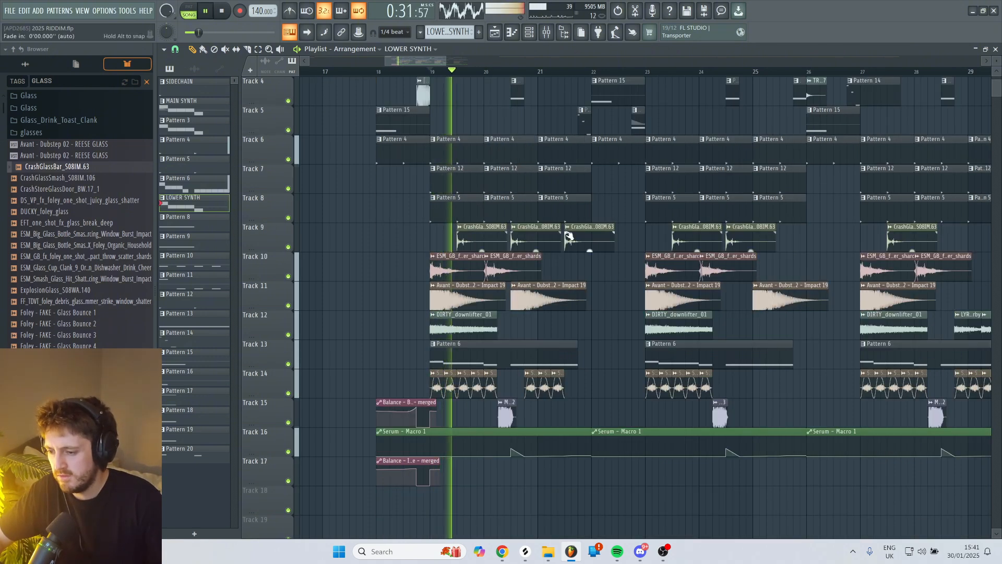
scroll(564, 231, down, 2)
key(space)
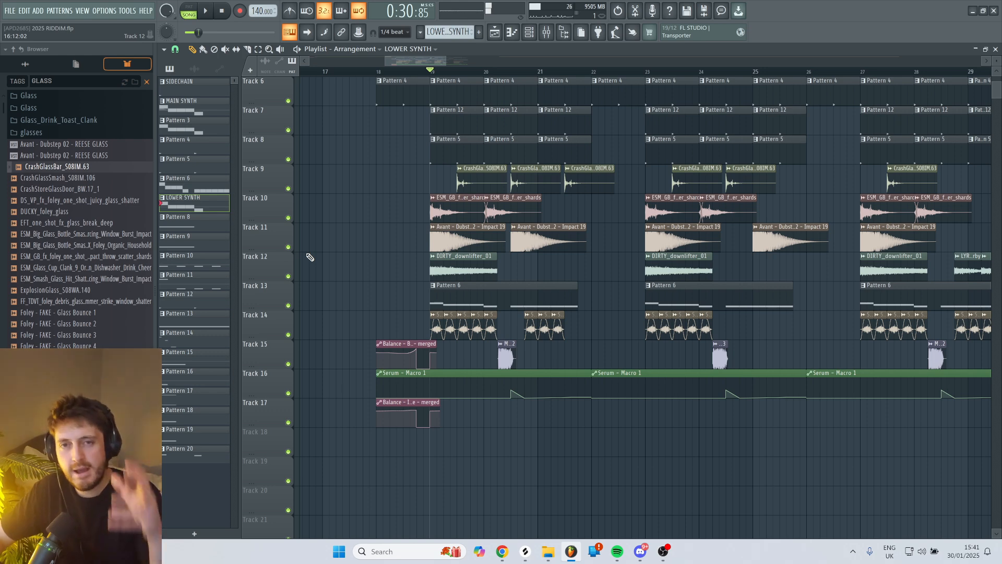
Play the Defeat reference track on track 1 from about bar 41 for comparison.
scroll(310, 257, down, 4)
scroll(818, 387, up, 5)
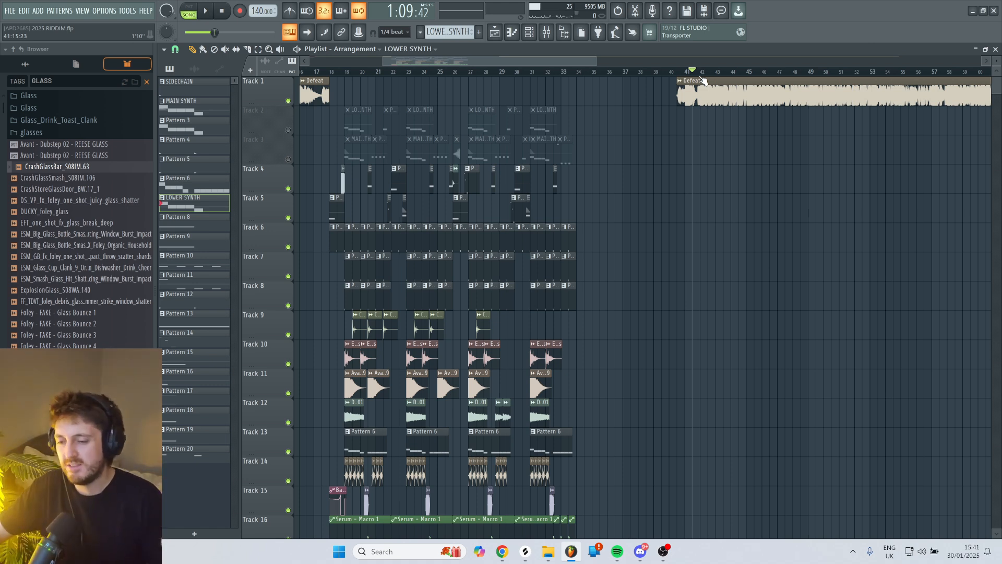
key(space)
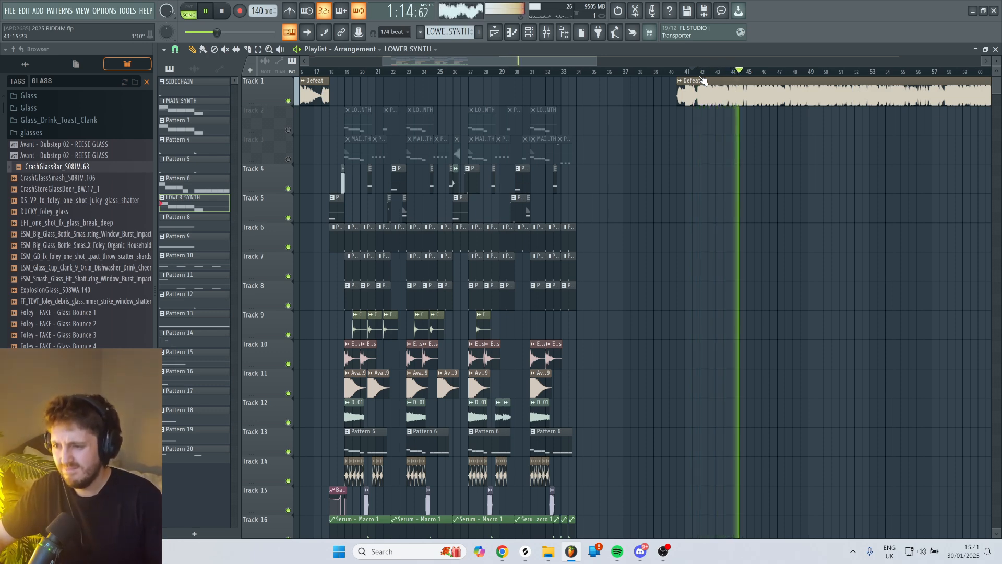
key(space)
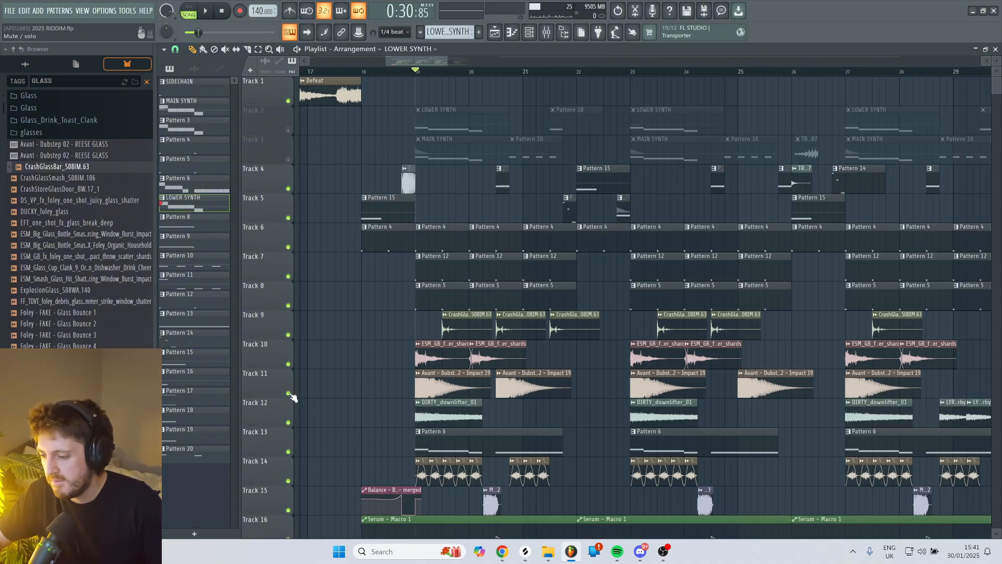
Solo playlist track 11 and play its impact clips on their own.
right_click(289, 393)
key(space)
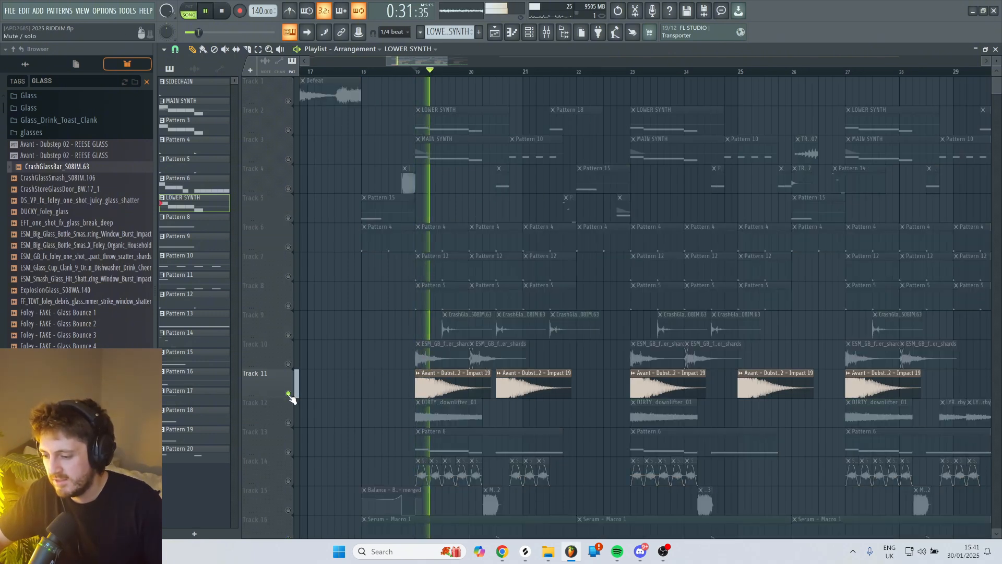
key(space)
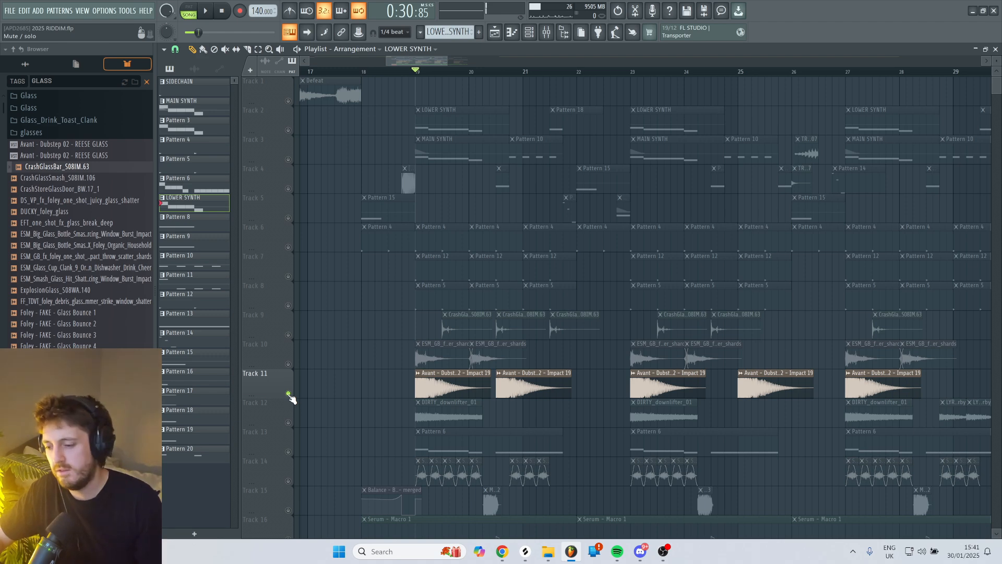
Unsolo track 11, play the full arrangement and clear the GLASS search in the browser.
right_click(288, 393)
scroll(278, 394, down, 3)
key(space)
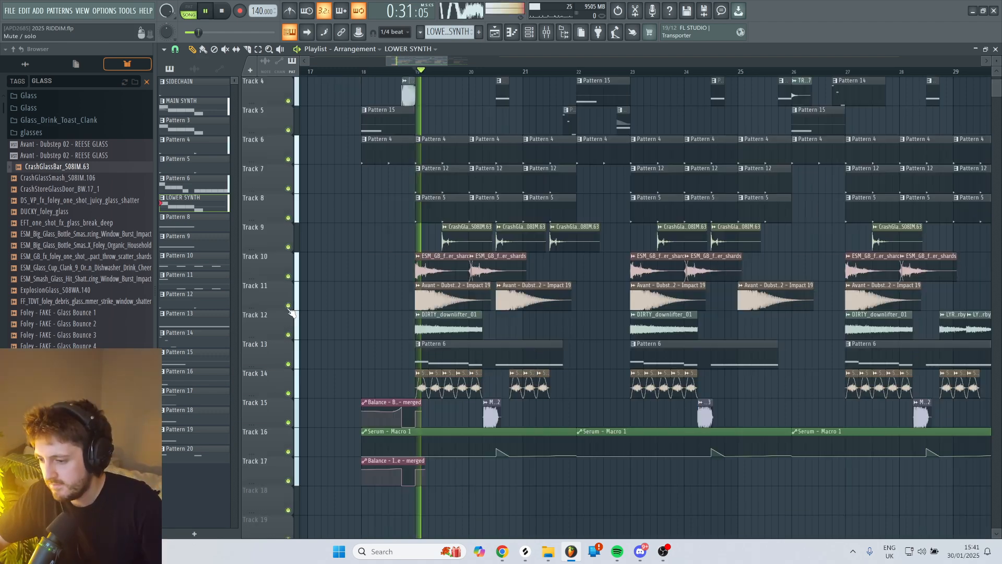
click(147, 81)
click(425, 73)
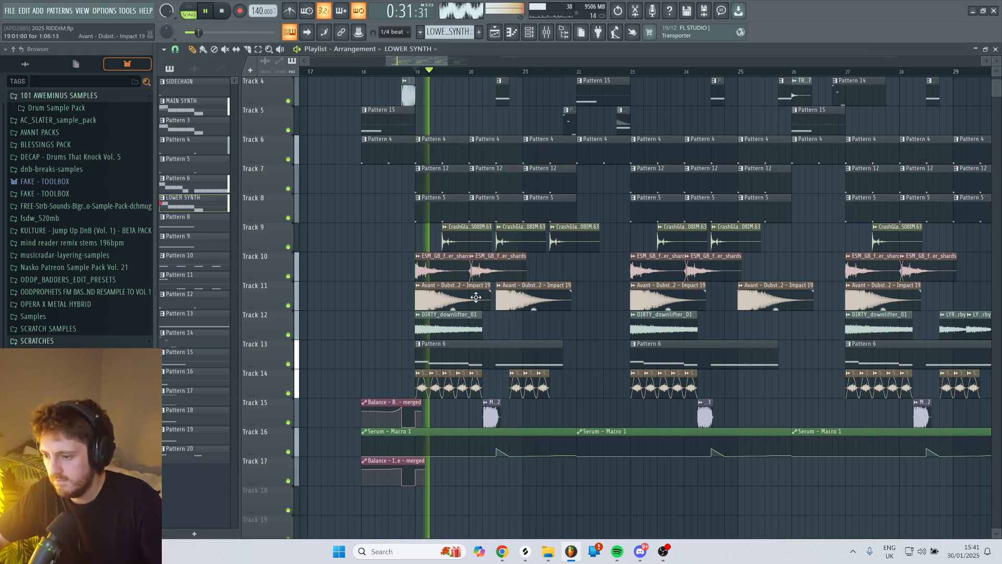
Solo track 10 with the glass shards clips, add track 9 with the CrashGlass clips and play them together.
right_click(288, 276)
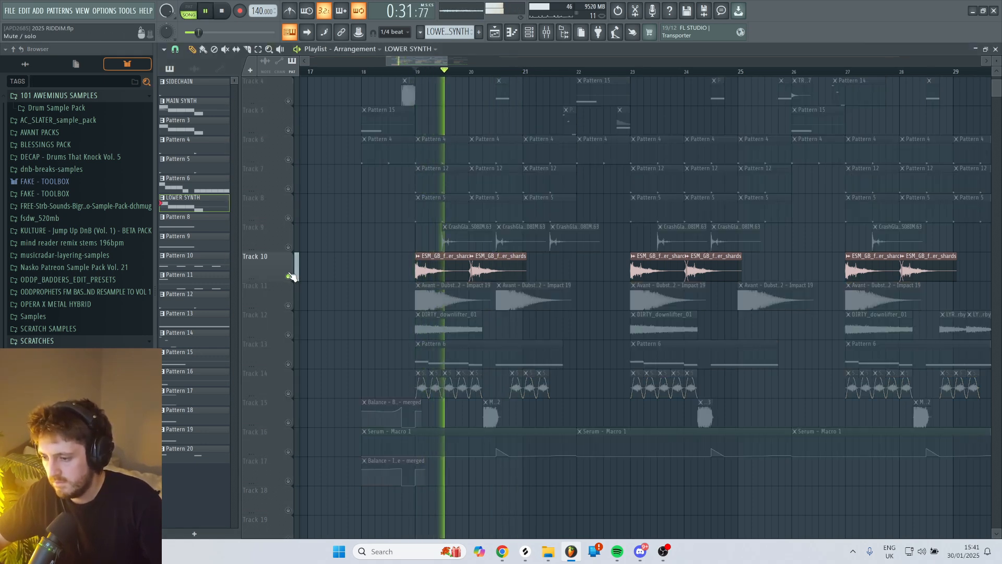
key(space)
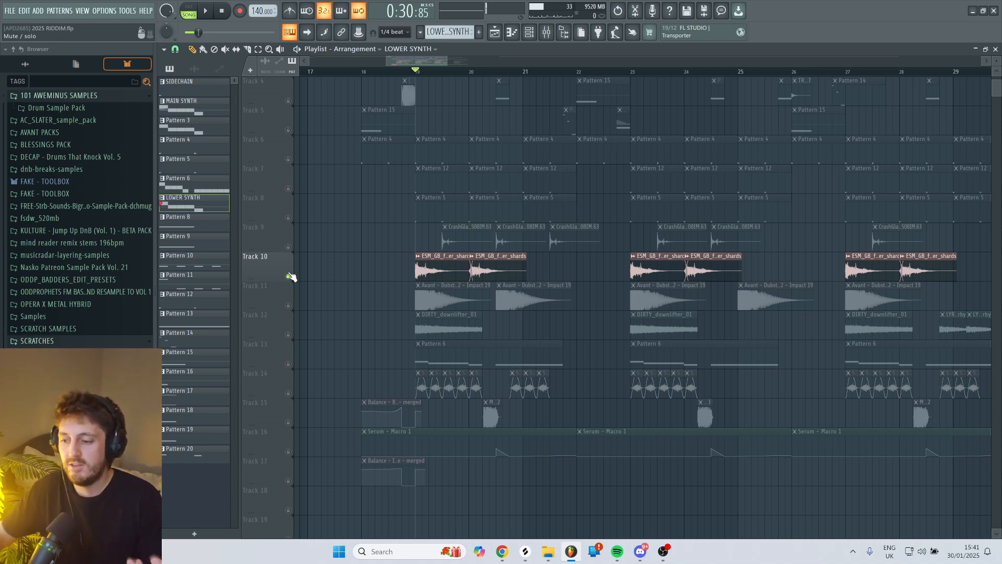
key(space)
key(space)
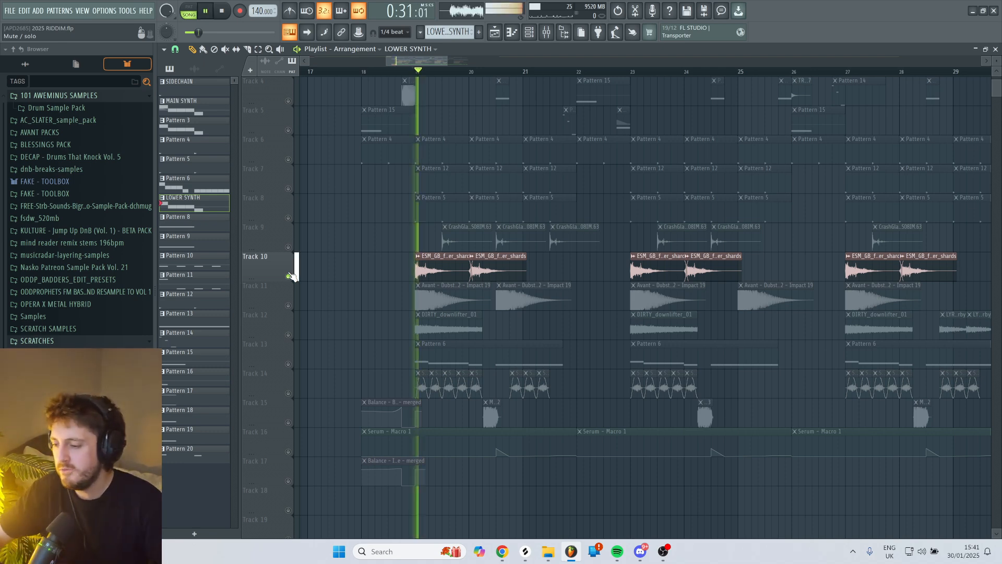
click(290, 249)
key(space)
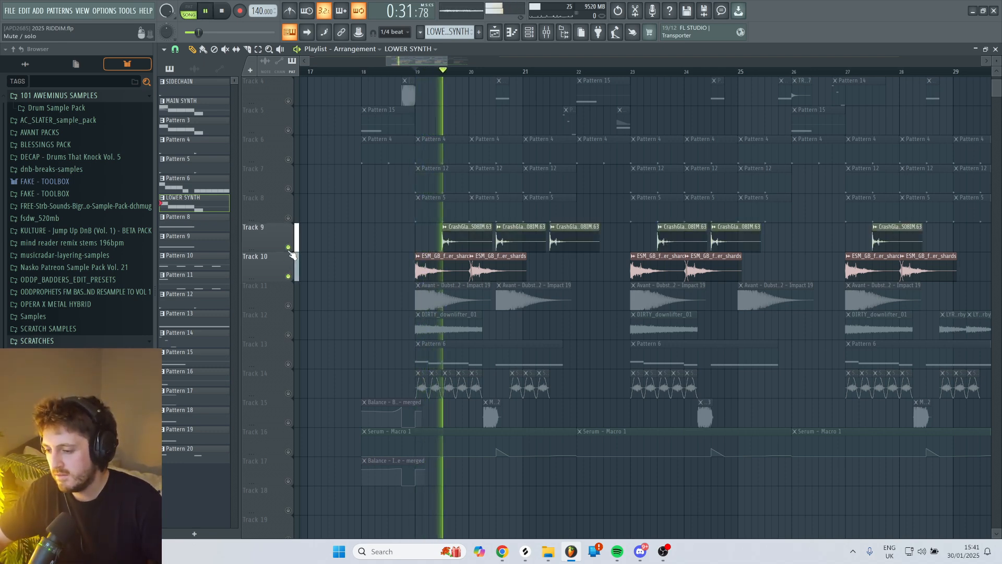
key(space)
Reactivate all playlist tracks and briefly play the full arrangement.
ctrl+click(289, 248)
ctrl+click(289, 248)
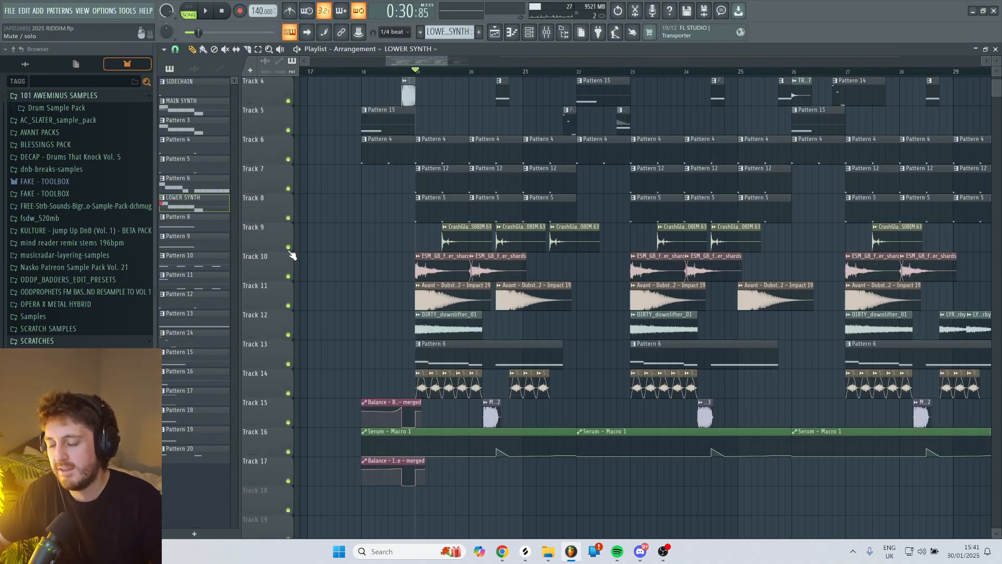
key(space)
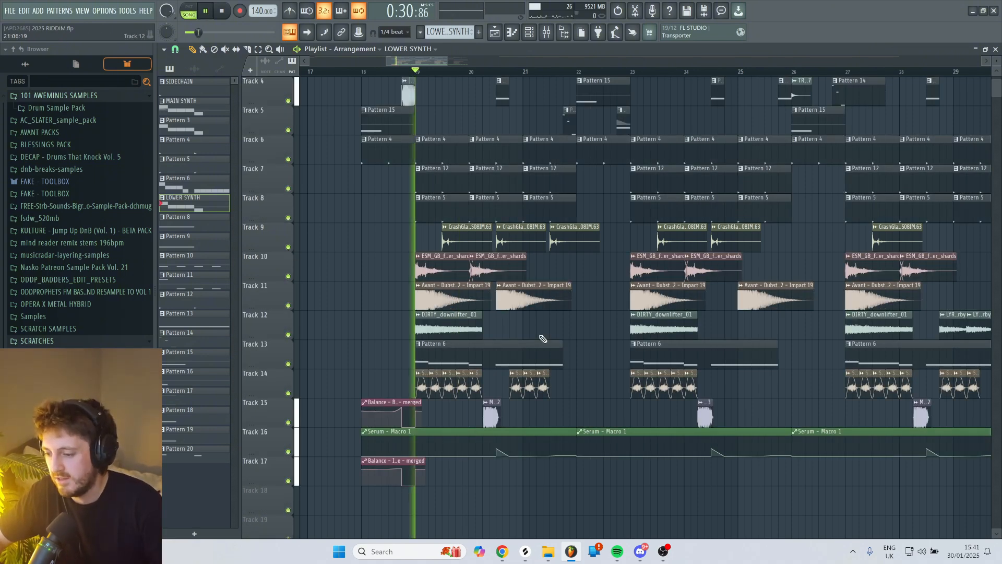
key(space)
Solo track 13 and play its Pattern 6 clips on their own.
ctrl+click(288, 364)
key(space)
key(space)
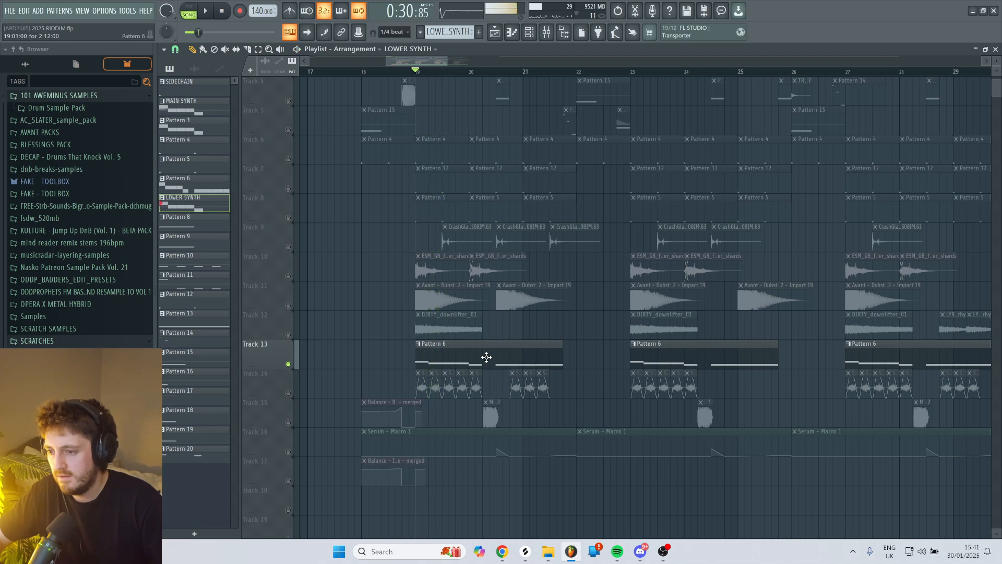
Open Pattern 6 from the playlist and display its Serum sub instrument, moving the synth window clear of the steps.
double_click(486, 357)
key(F6)
click(274, 211)
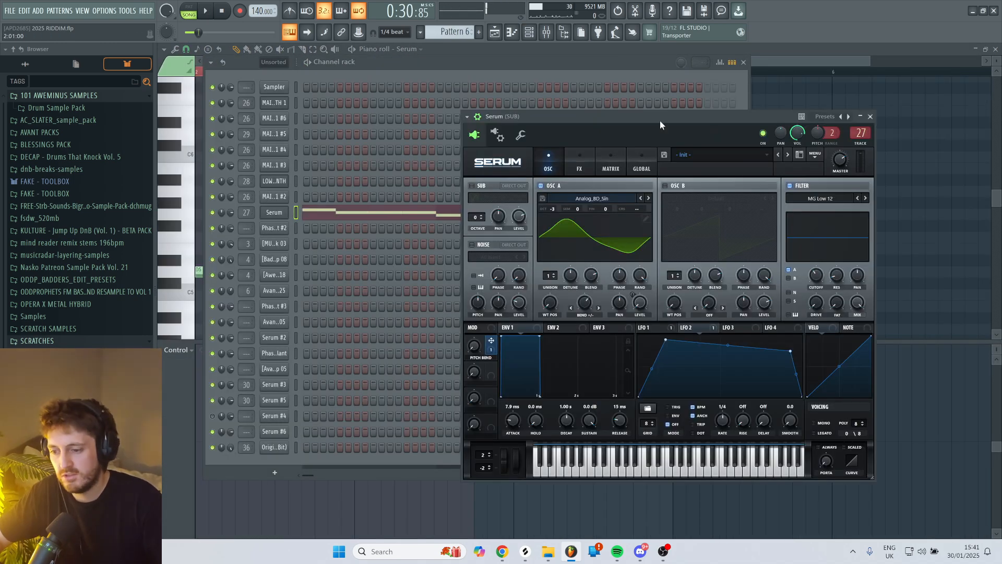
drag(668, 114, 554, 93)
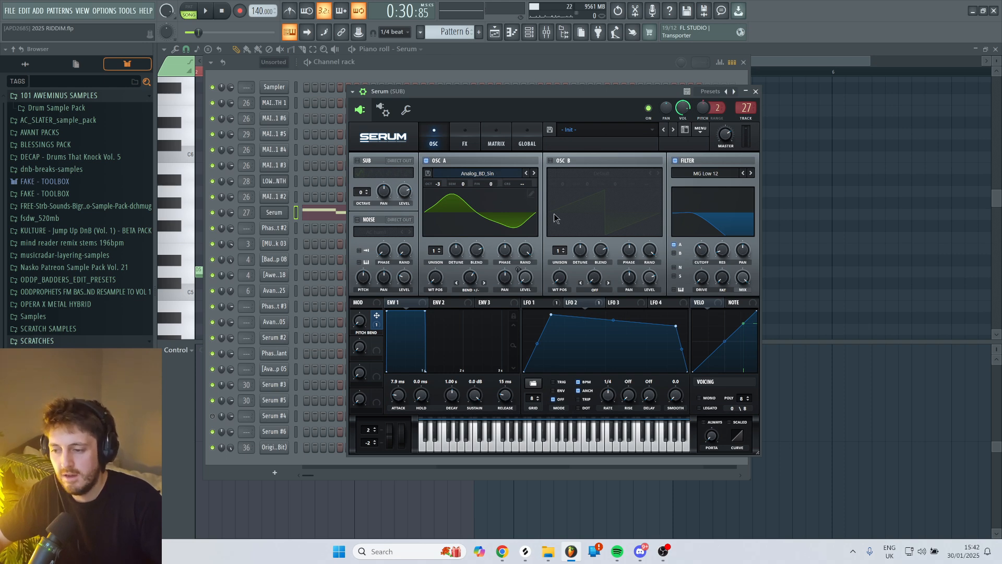
Examine oscillator A's waveform in Serum's wavetable editor while playing the sub, and close the synth.
click(531, 194)
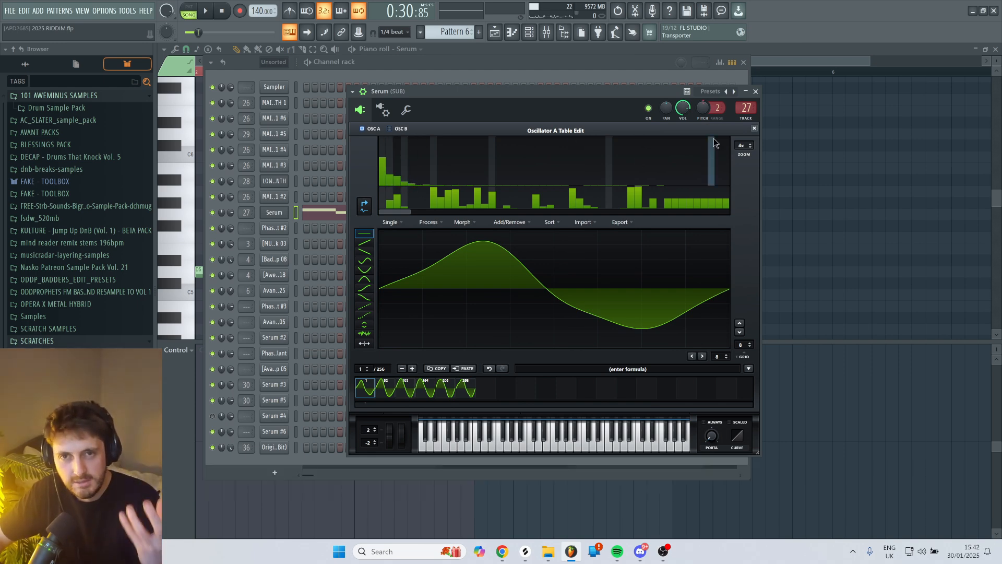
key(space)
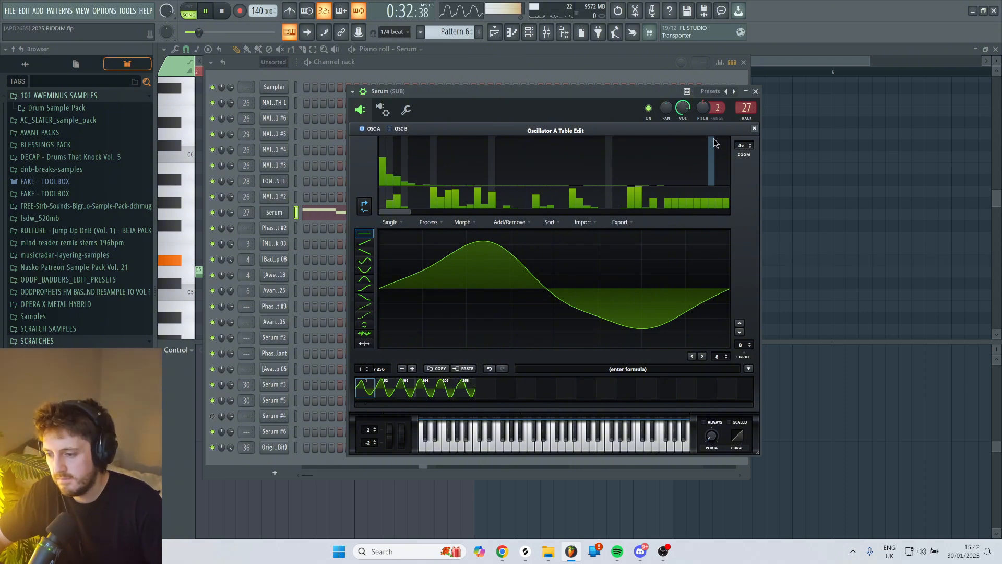
key(space)
click(755, 91)
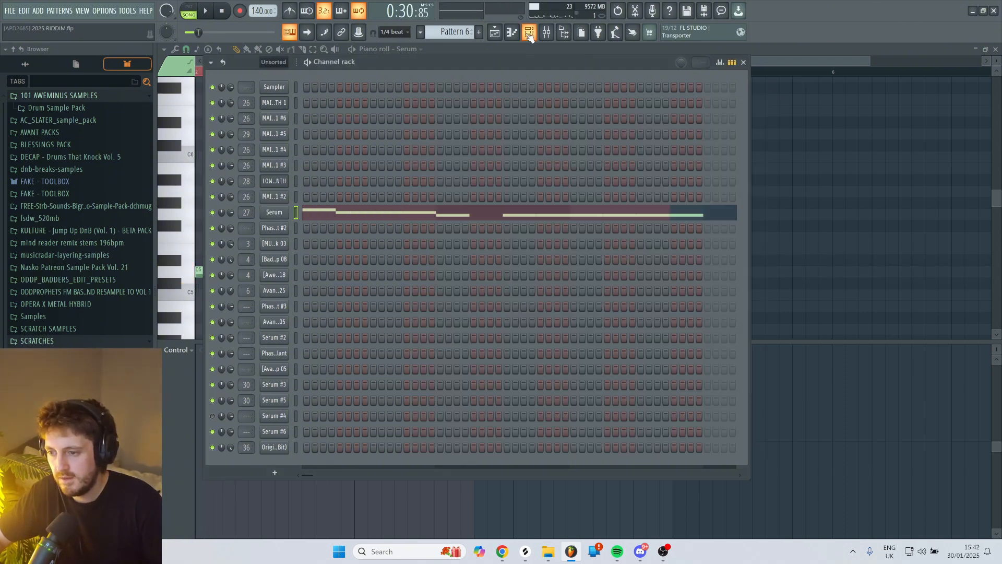
Examine the Fruity parametric EQ 2 and kHs Distortion on the SUB mixer track and play the sub.
click(546, 32)
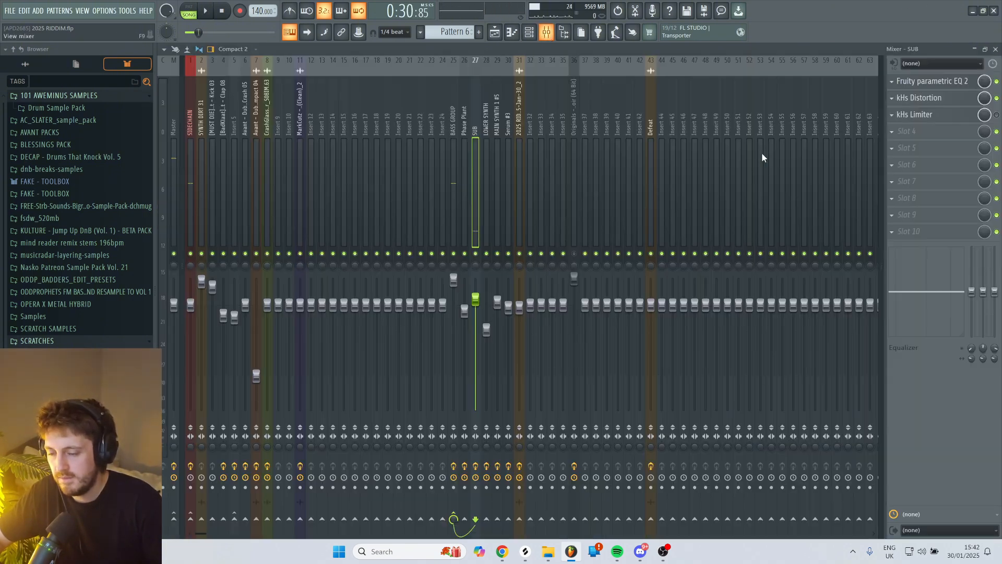
click(976, 85)
click(977, 85)
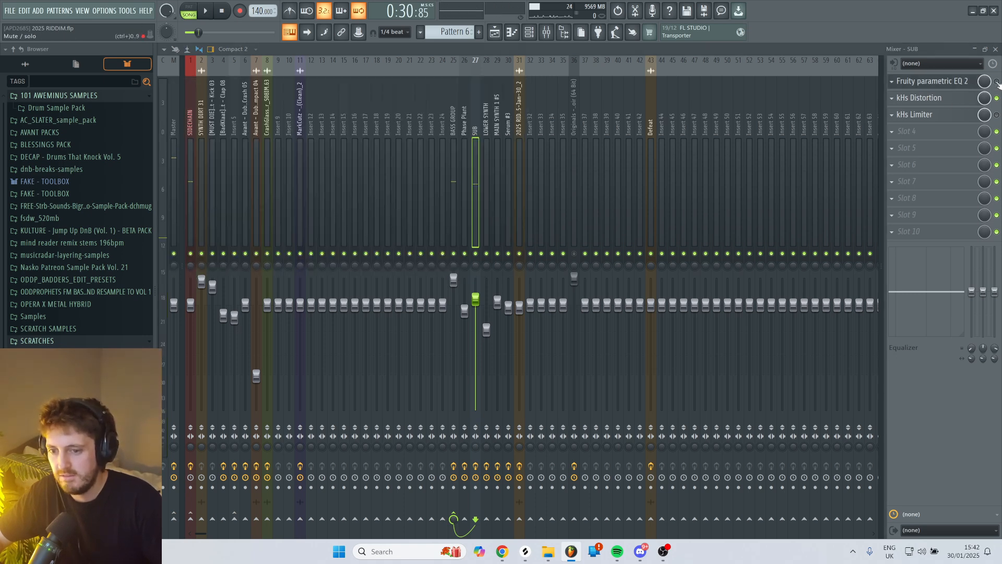
click(963, 99)
click(963, 99)
click(963, 99)
key(space)
key(space)
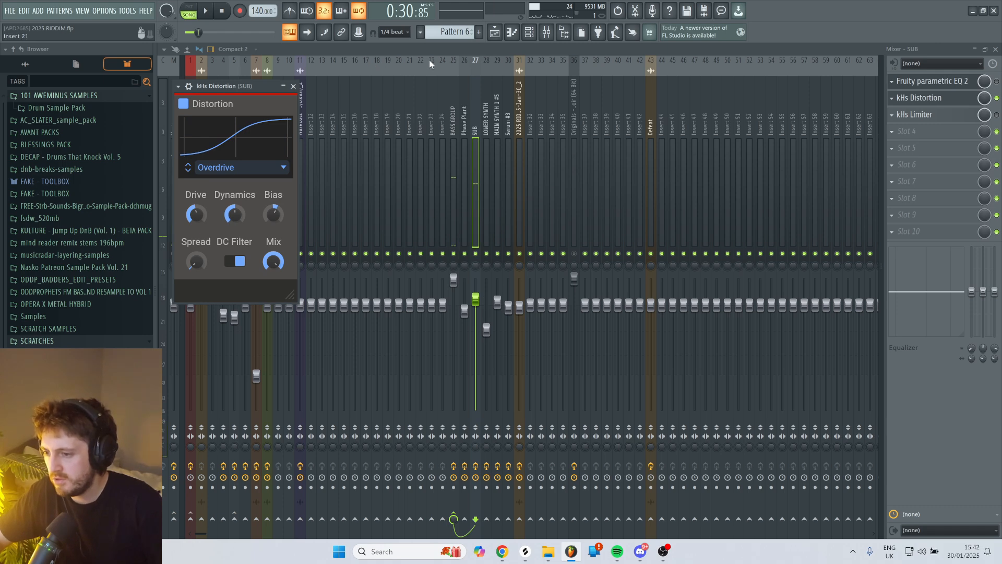
Return to the playlist, set the playhead to the start of bar 18 and solo track 5 with its Pattern 15 clips.
click(494, 32)
click(359, 72)
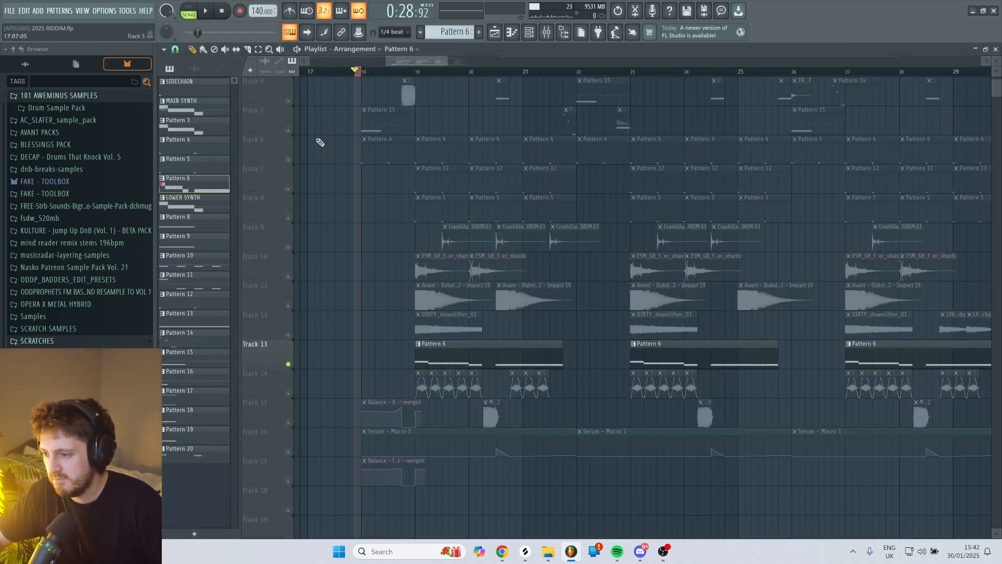
click(363, 73)
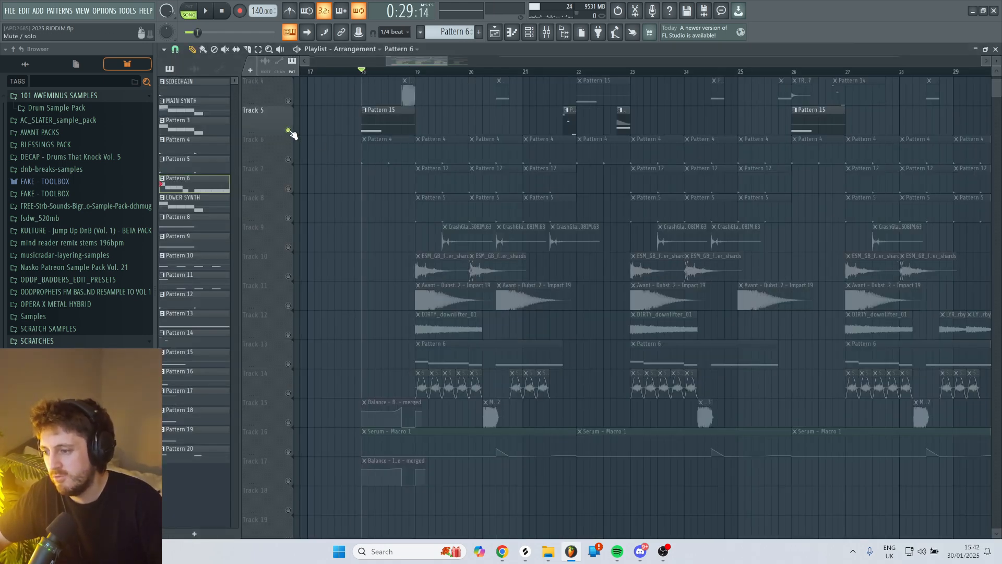
Unsolo track 5 so all tracks are active, and place the playhead near the start of the second Defeat clip.
scroll(385, 241, up, 3)
scroll(385, 241, down, 5)
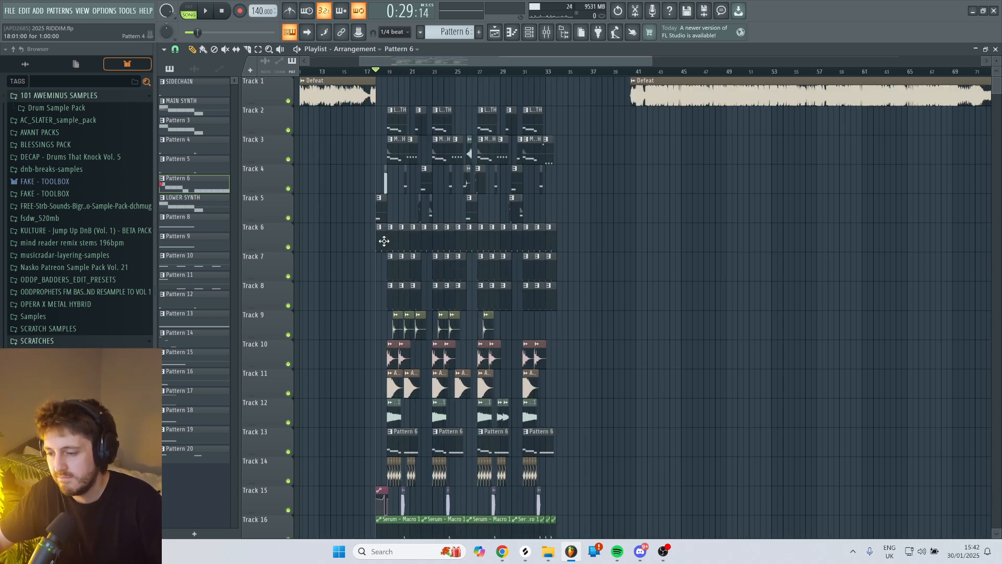
click(649, 74)
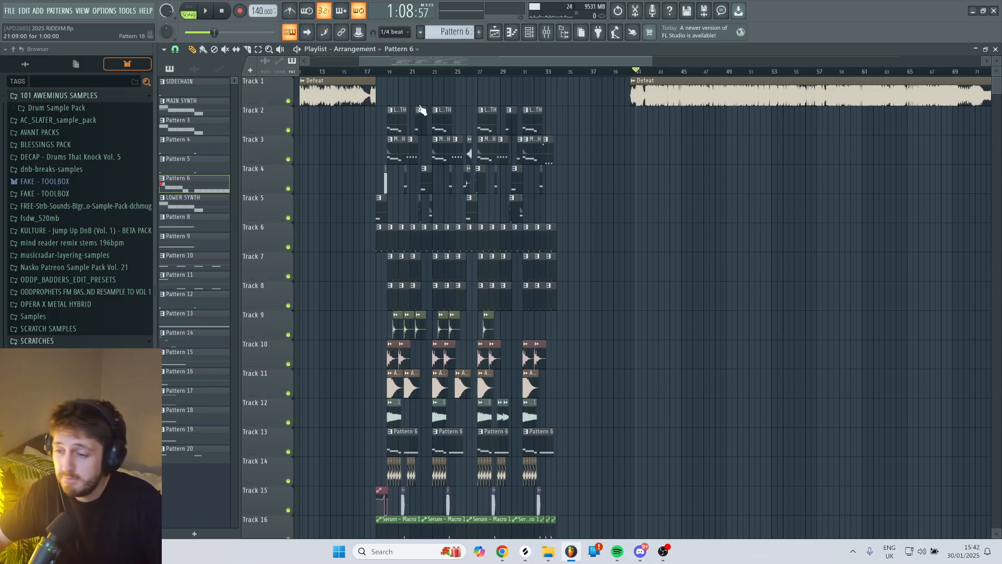
Open the Fruity parametric EQ 2 on the Master mixer track and play the Defeat reference through it.
scroll(382, 77, up, 3)
drag(483, 55, 558, 70)
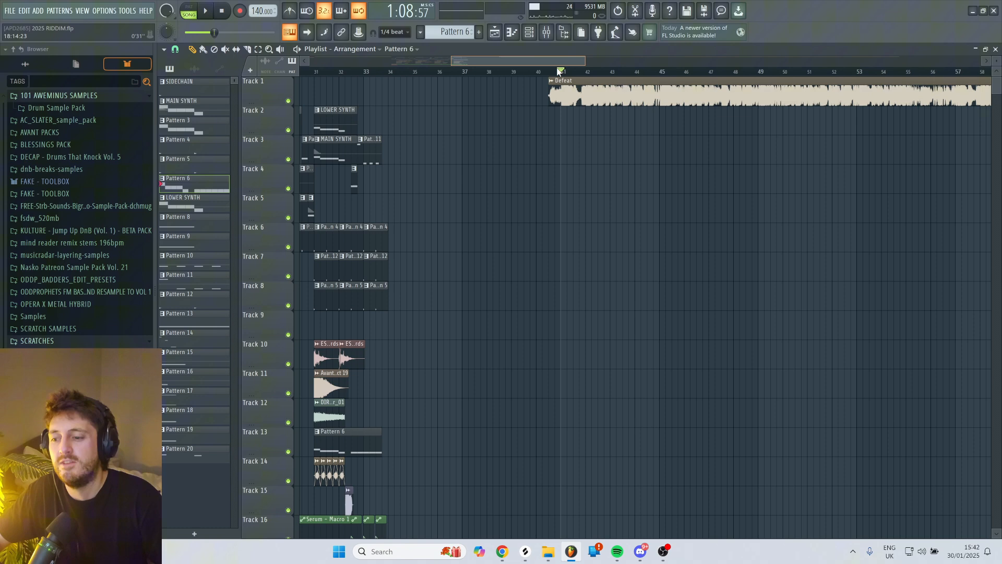
click(546, 32)
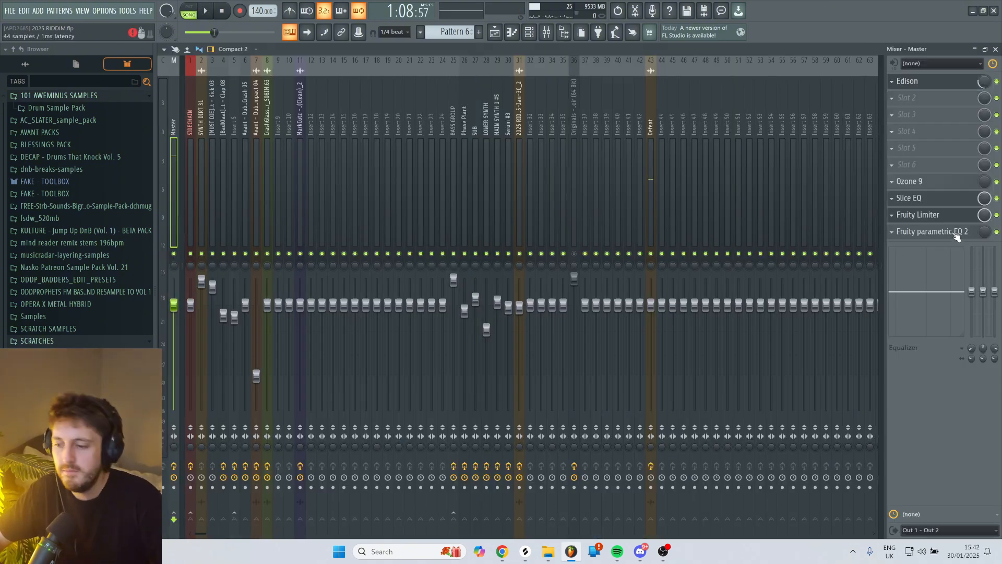
click(962, 234)
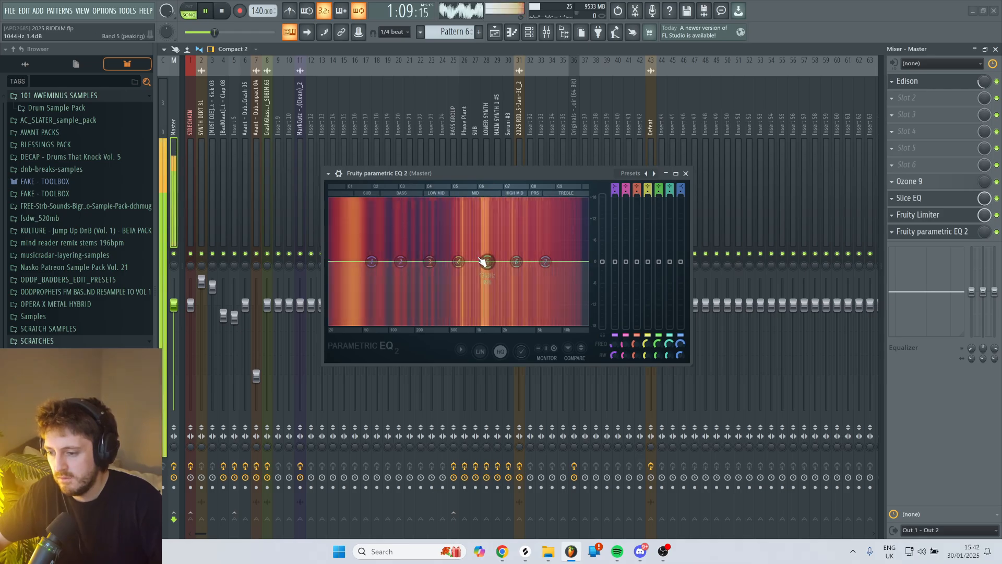
Try a narrow boost with 4% bandwidth at about 696 Hz on band 4 of the master EQ, and reset the band.
scroll(469, 264, down, 4)
drag(469, 264, 462, 230)
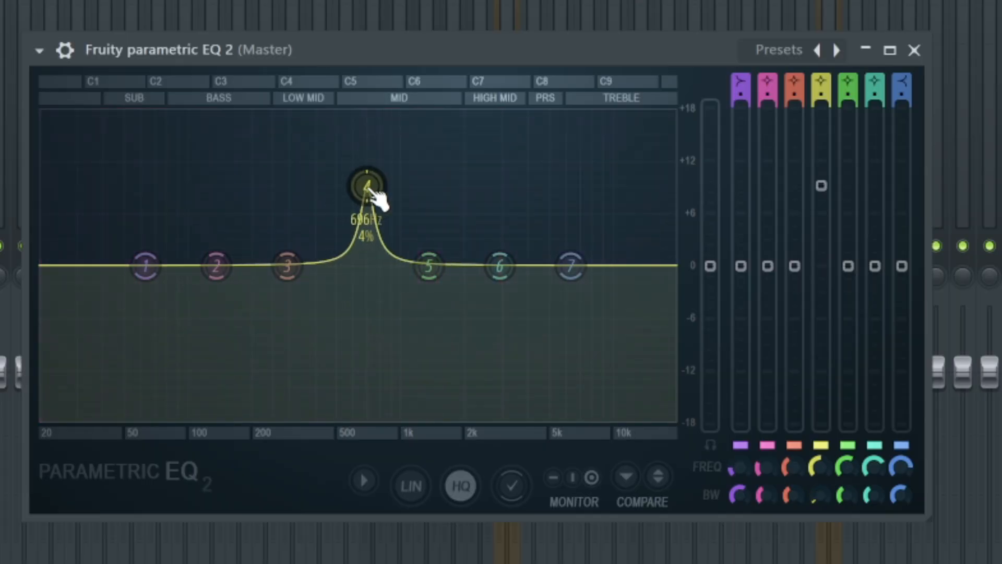
mouse_move(376, 197)
mouse_down()
mouse_move(412, 192)
mouse_move(378, 186)
mouse_up()
right_click(378, 186)
click(413, 213)
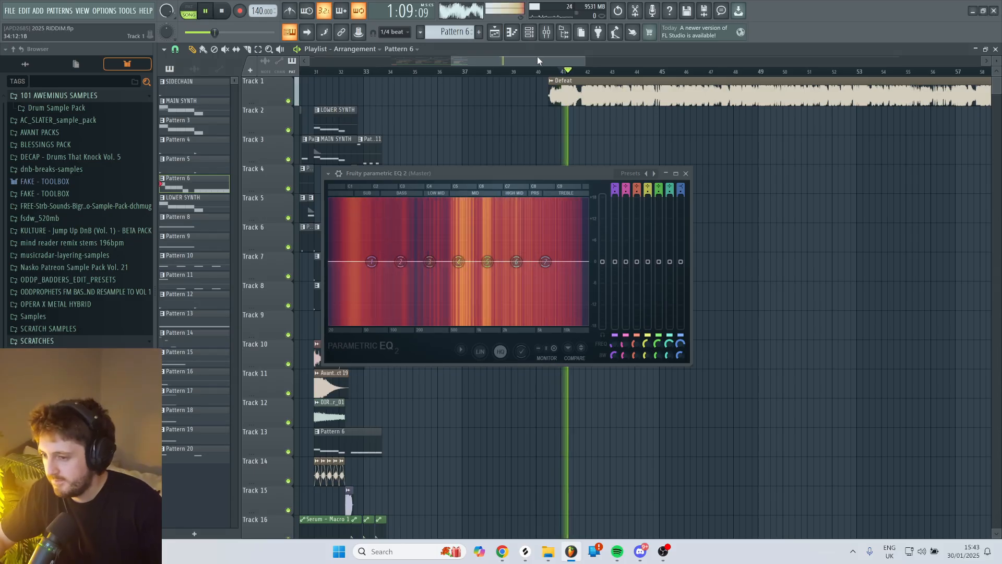
Stop playback, close the master EQ, and open Pattern 15 from the playlist with its MAIN SYNTH 1 #5 Phase Plant instrument.
key(space)
drag(537, 58, 430, 60)
click(687, 172)
double_click(546, 214)
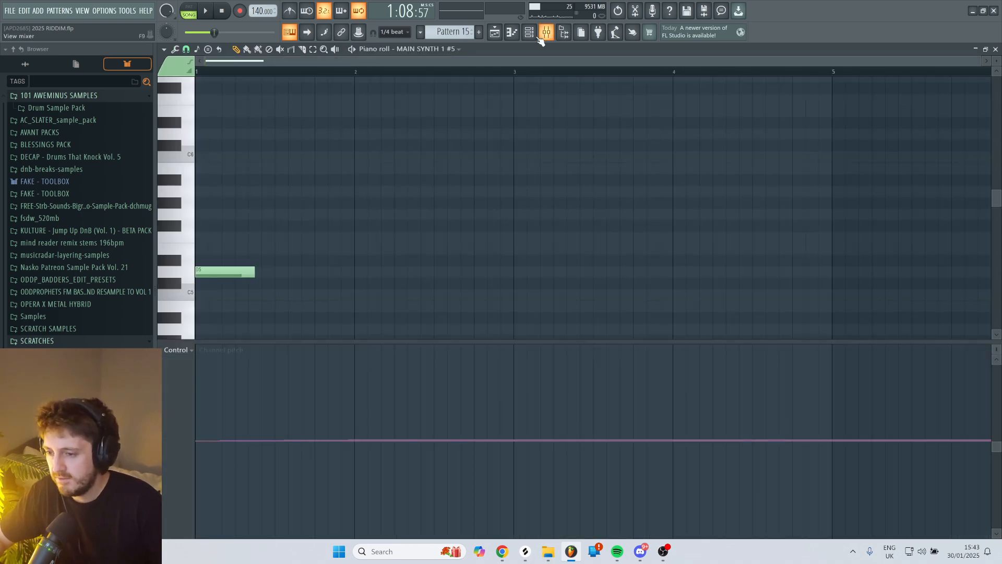
click(529, 32)
click(274, 134)
Play Pattern 15 on its own in pattern mode and move the Phase Plant window higher.
key(space)
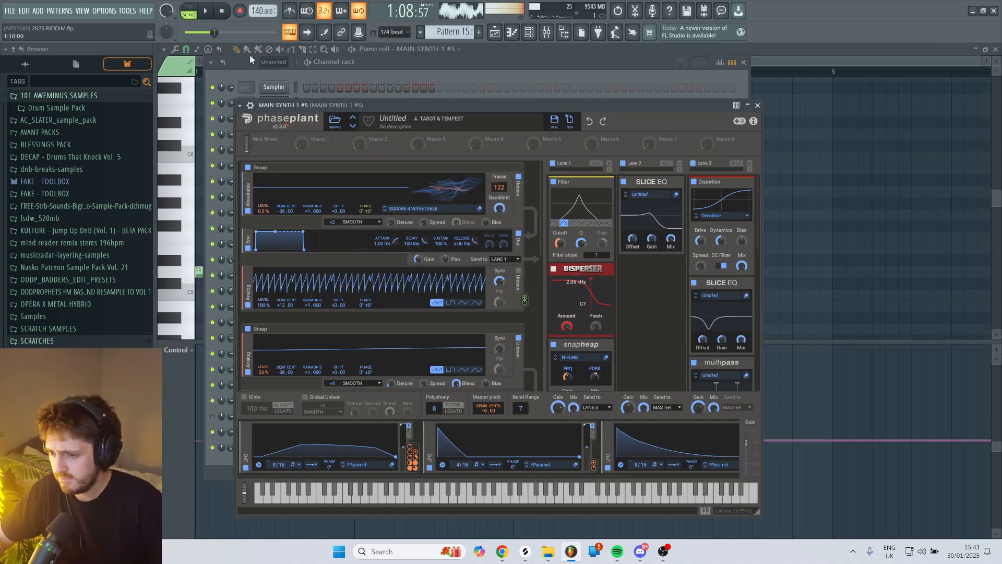
click(189, 7)
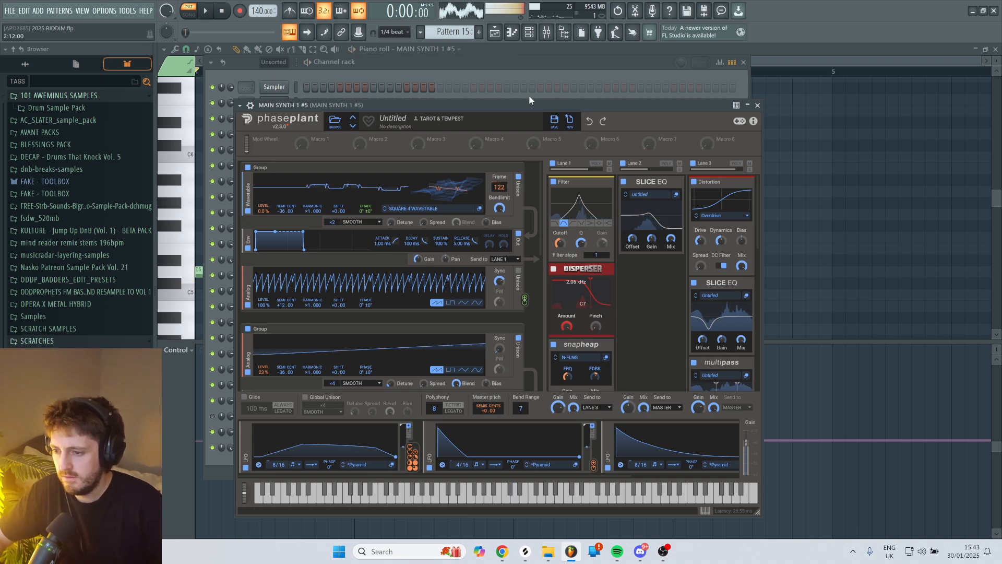
drag(528, 105, 511, 72)
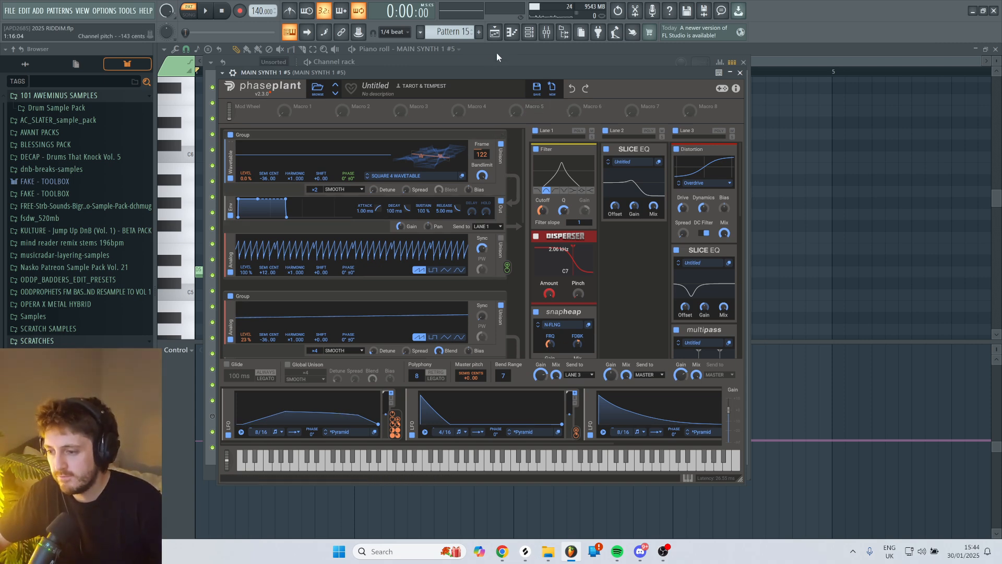
key(space)
key(space)
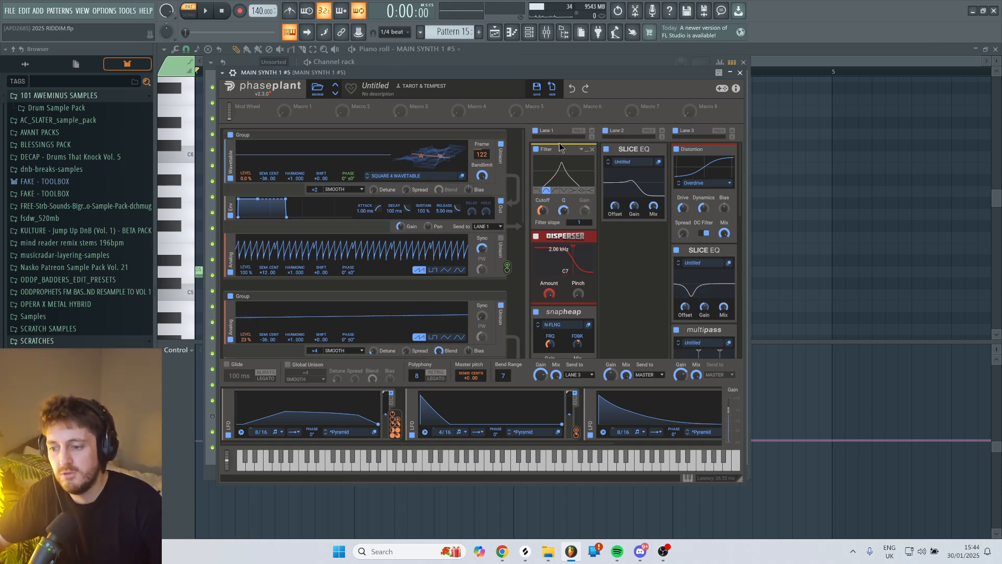
Sharpen the Q of the Lane 1 filter in Phase Plant and shift its cutoff while auditioning Pattern 15.
drag(563, 210, 588, 16)
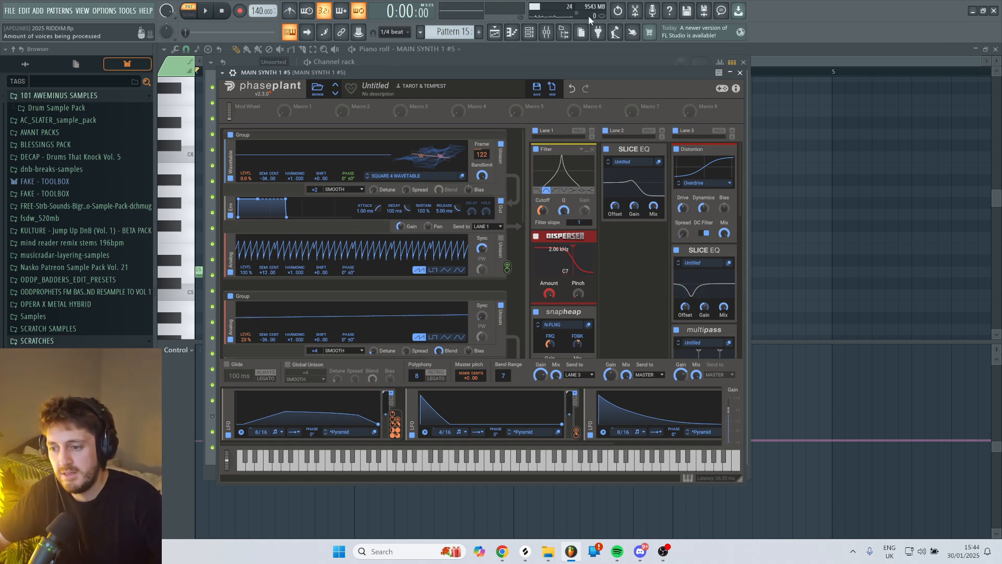
mouse_move(563, 209)
mouse_down()
mouse_move(569, 221)
mouse_move(545, 218)
mouse_up()
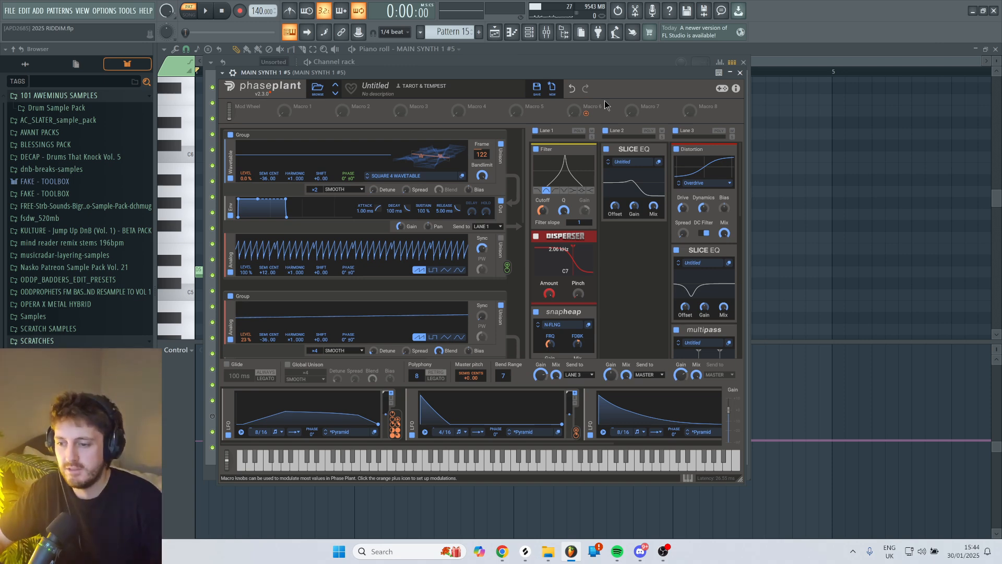
key(space)
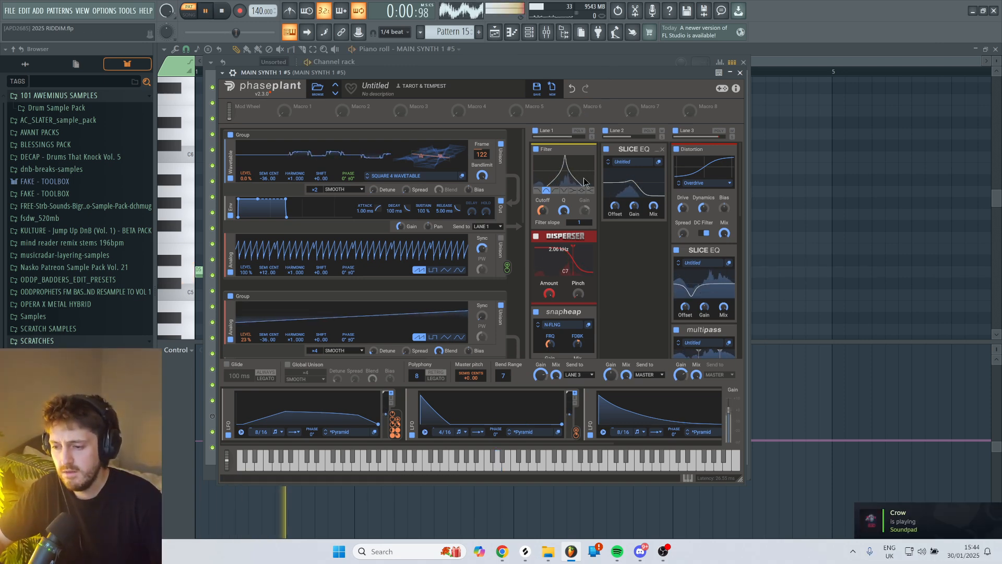
key(space)
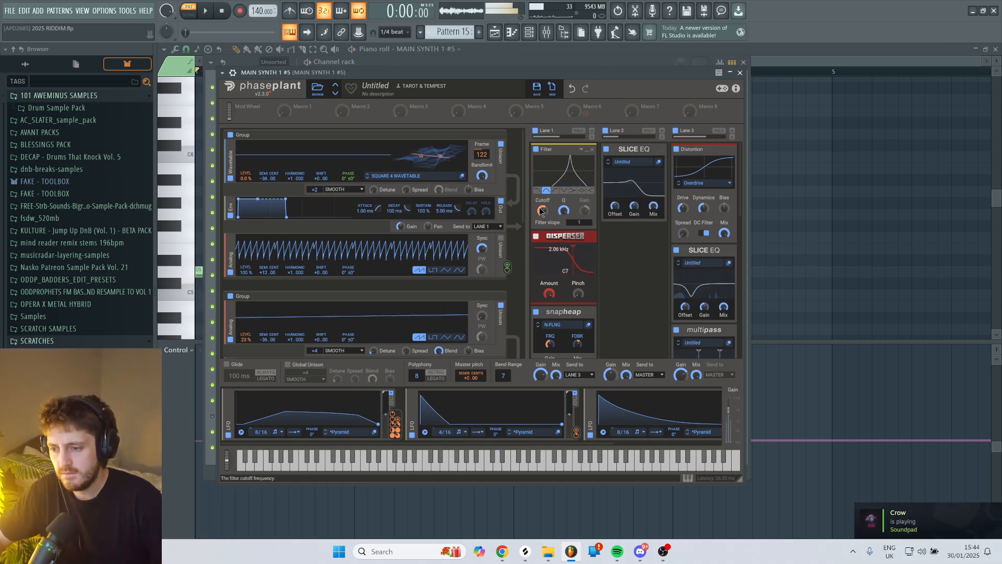
key(space)
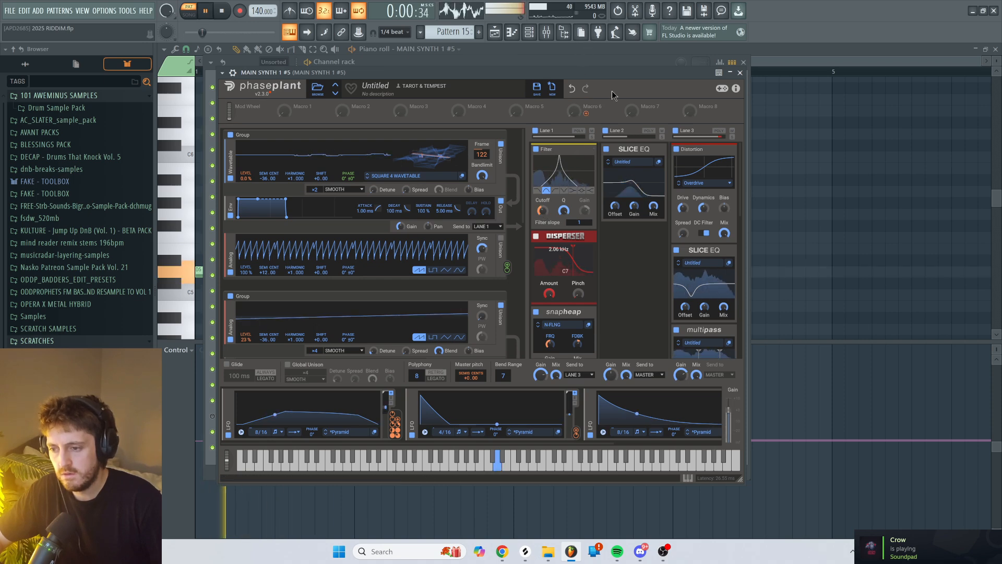
key(space)
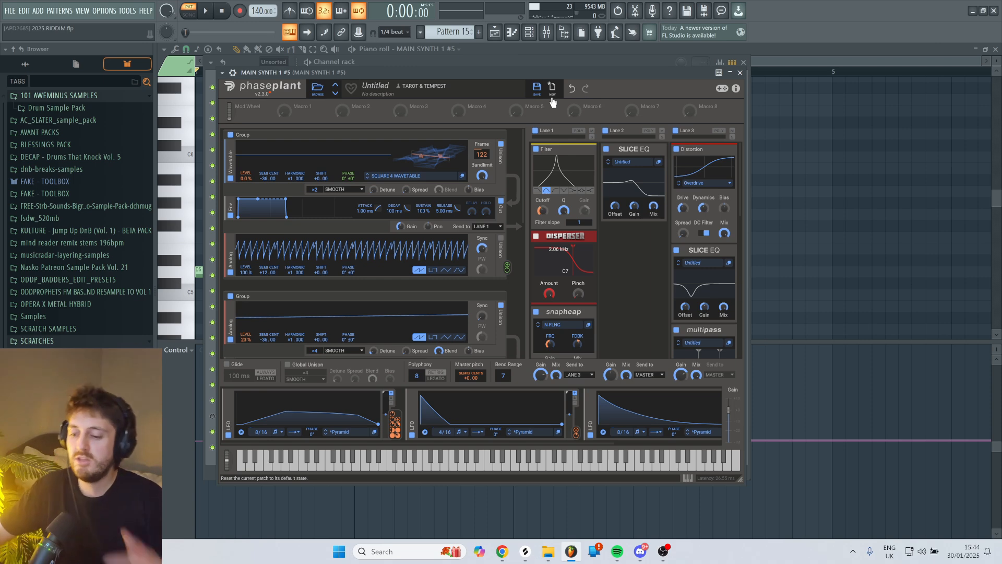
Examine the Disperser and Snap Heap effects in Lane 1, play the synth and close its window.
scroll(569, 253, down, 2)
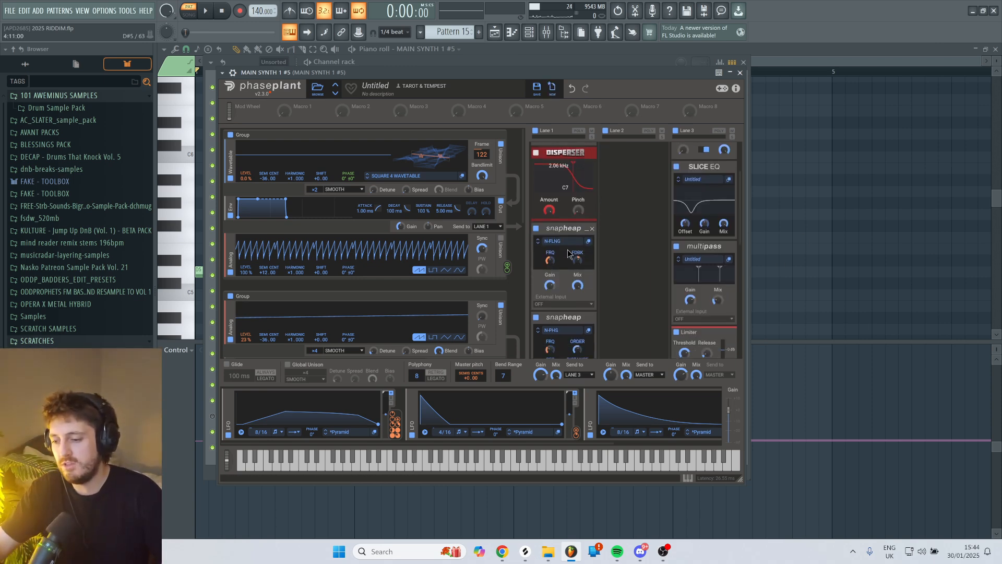
scroll(569, 253, down, 5)
key(space)
key(Escape)
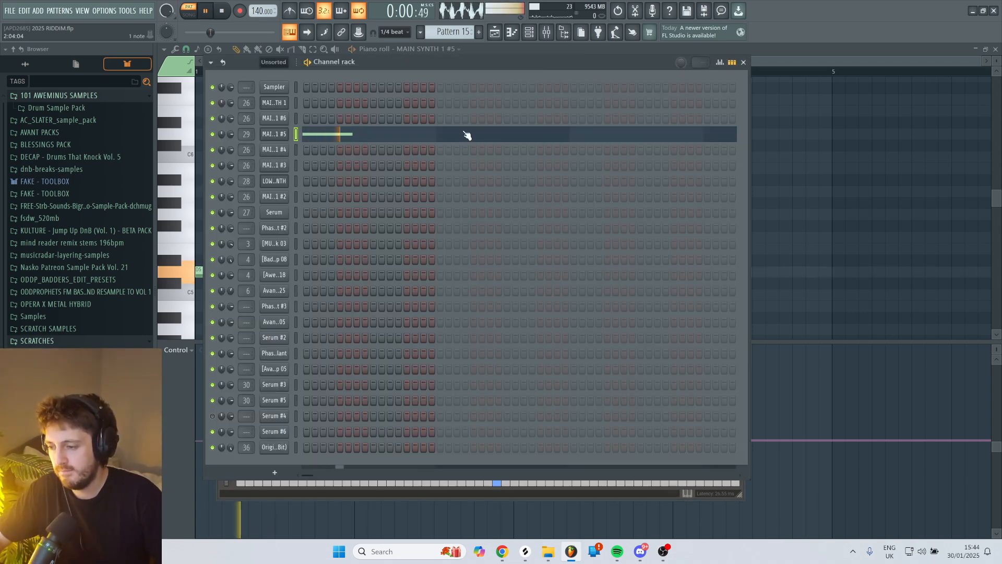
key(space)
Return to the playlist and play the arrangement from bar 18 in song mode to hear the lead-in to the drop.
click(495, 32)
click(546, 71)
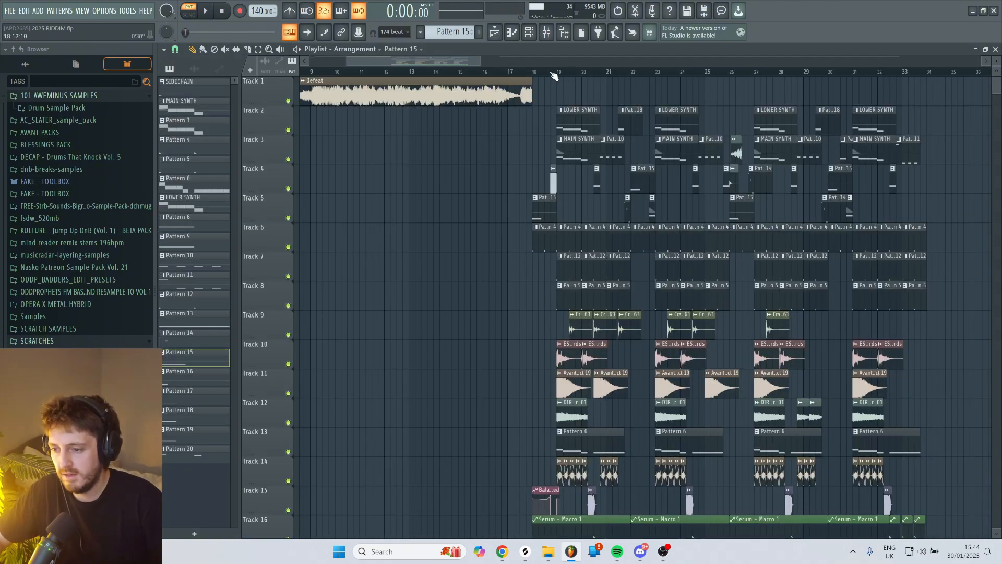
key(space)
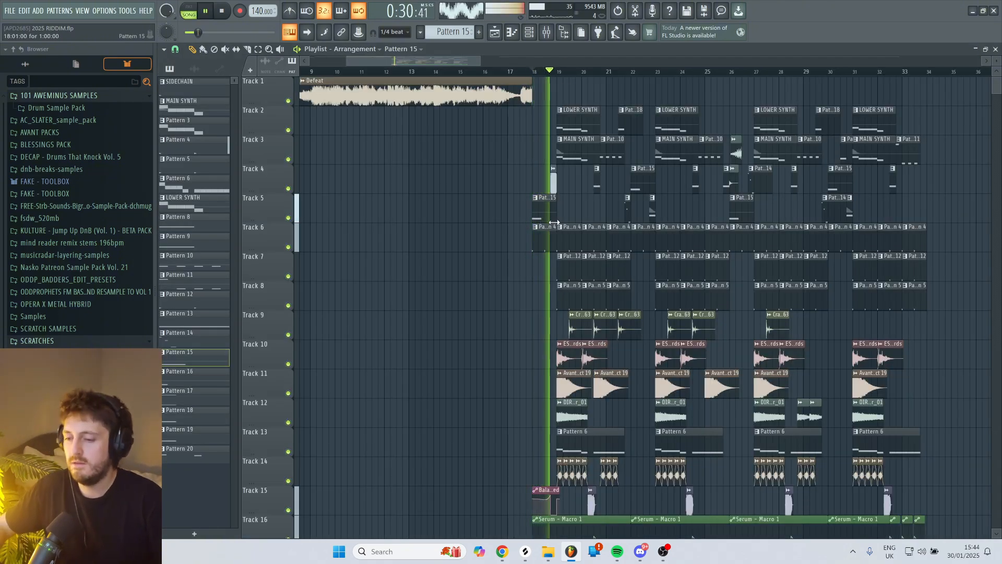
scroll(554, 221, up, 4)
key(space)
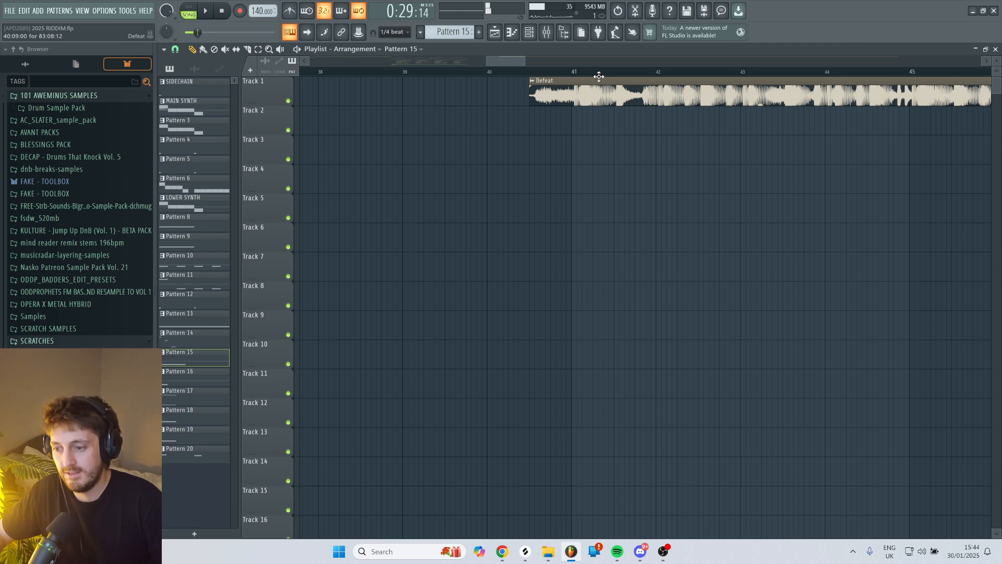
Play the second Defeat clip from bar 41, with its waveform enlarged.
click(577, 71)
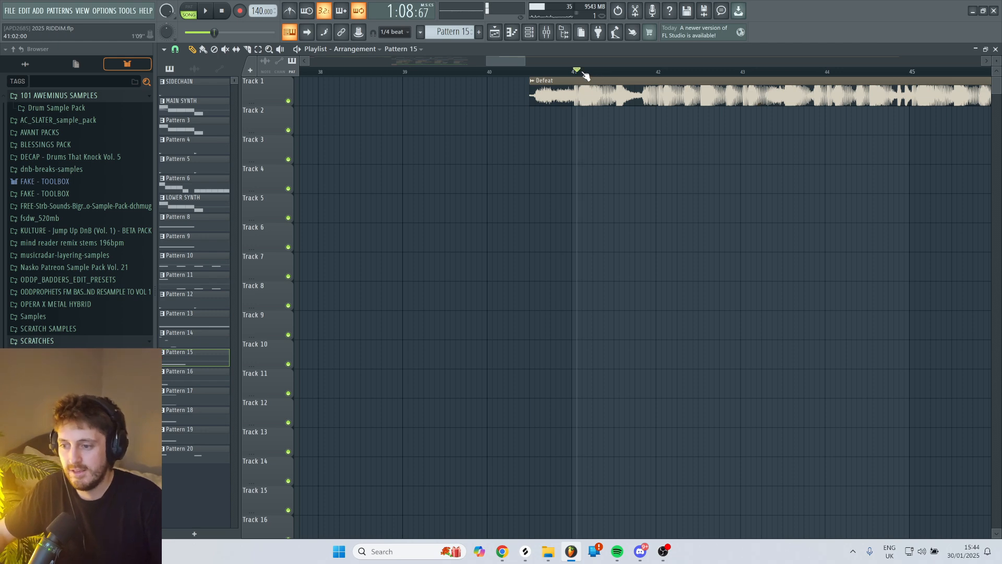
scroll(616, 109, up, 3)
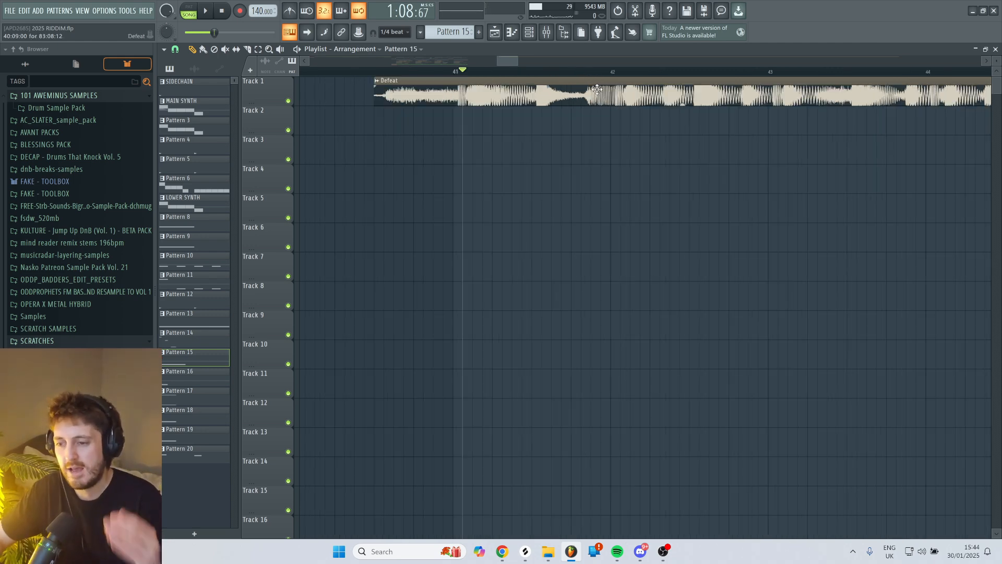
key(space)
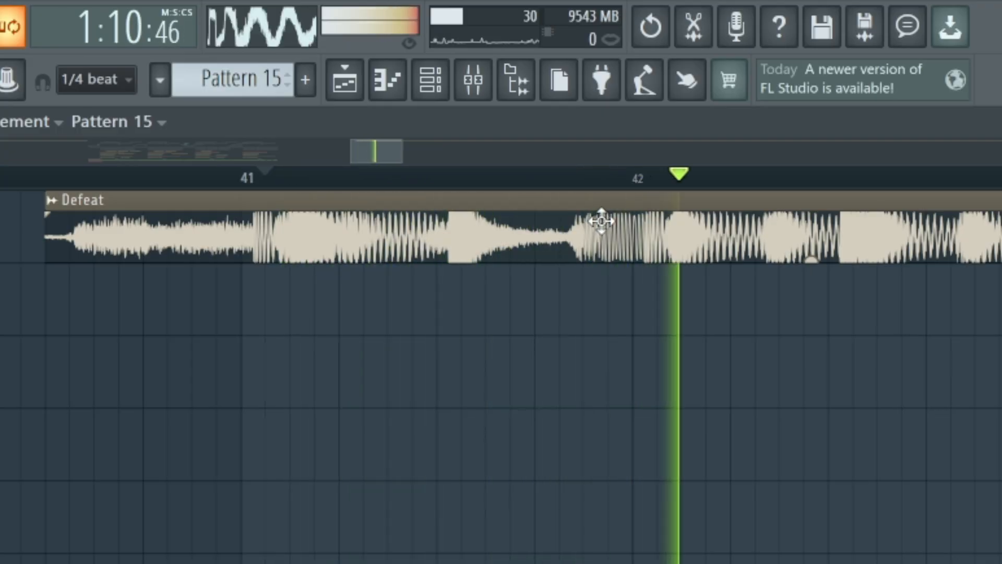
key(space)
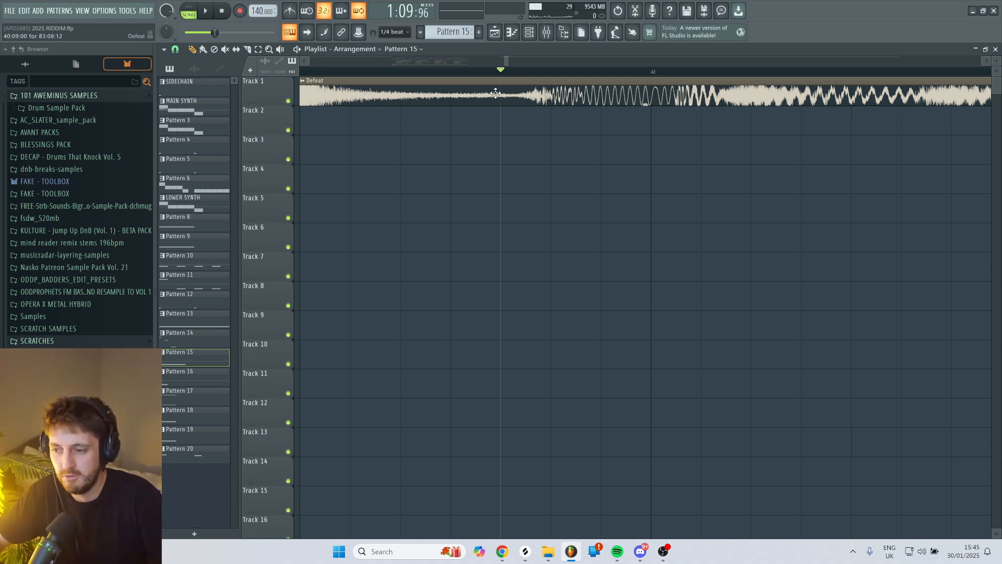
Replay the Defeat clip repeatedly from just before bar 42 to examine its kick lead-in.
key(space)
key(space)
key(space)
key(space)
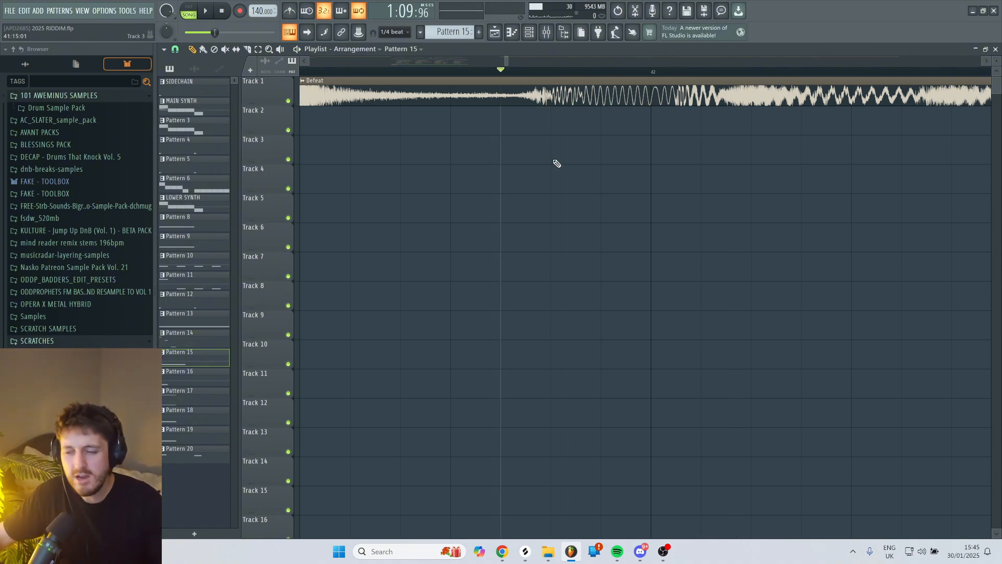
scroll(557, 163, down, 5)
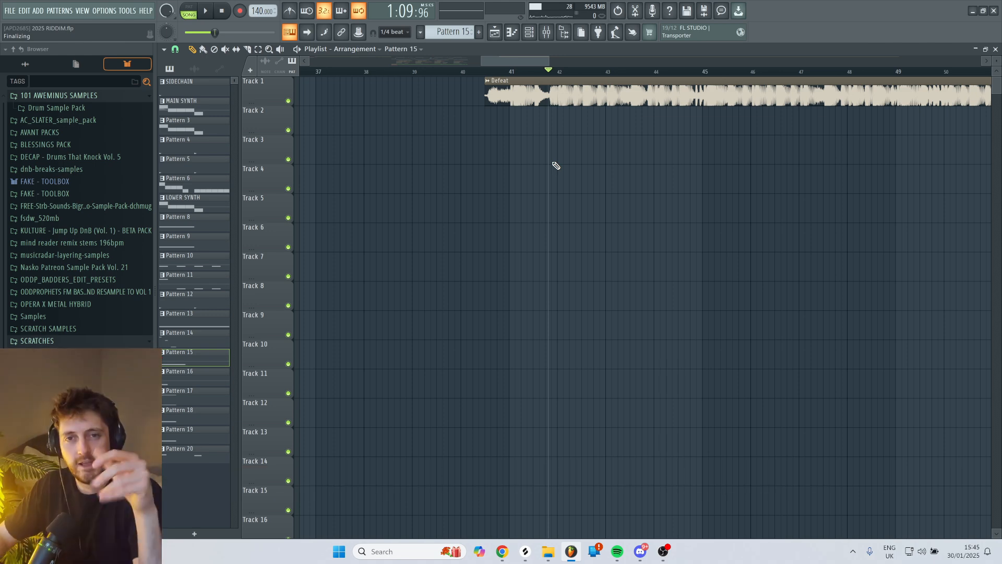
key(space)
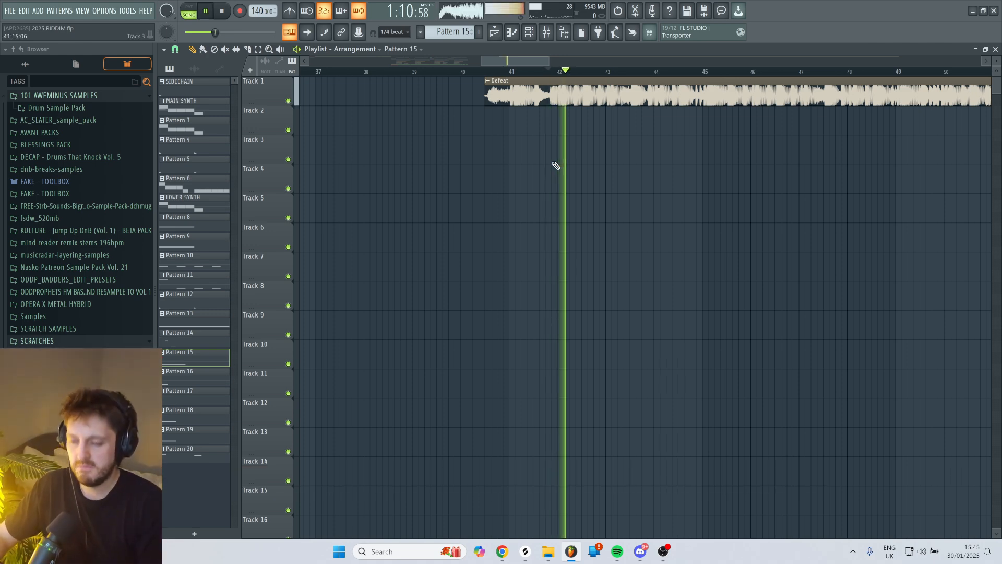
key(space)
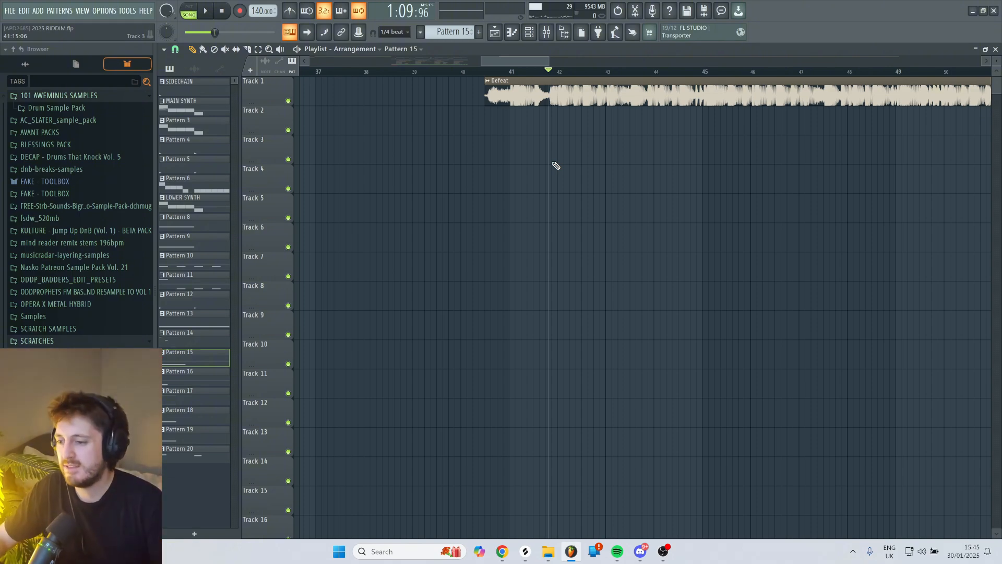
Return to bar 18 of the arrangement and replay the kick lead-in to the drop at bar 19.
drag(510, 67, 420, 67)
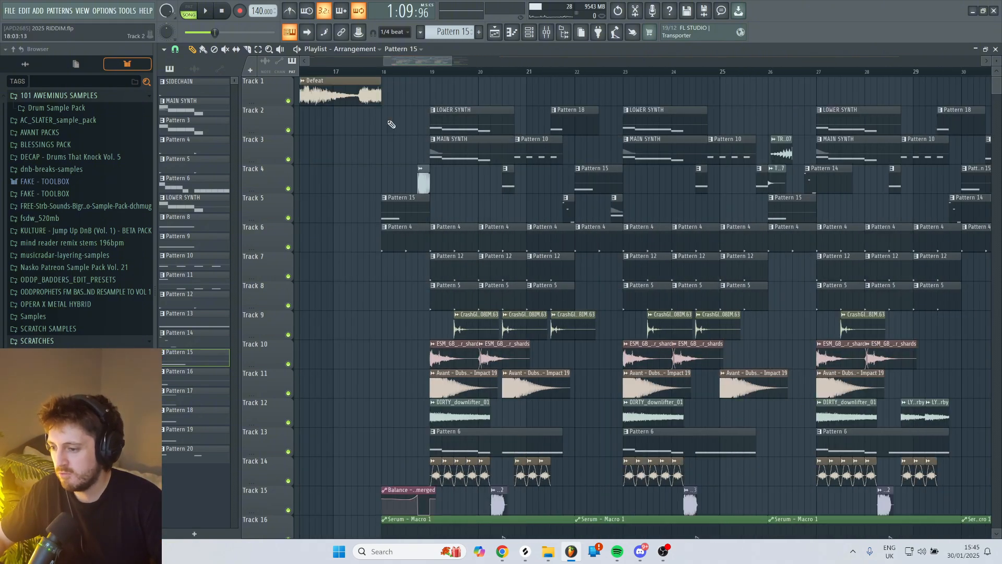
ctrl+scroll(394, 173, up, 4)
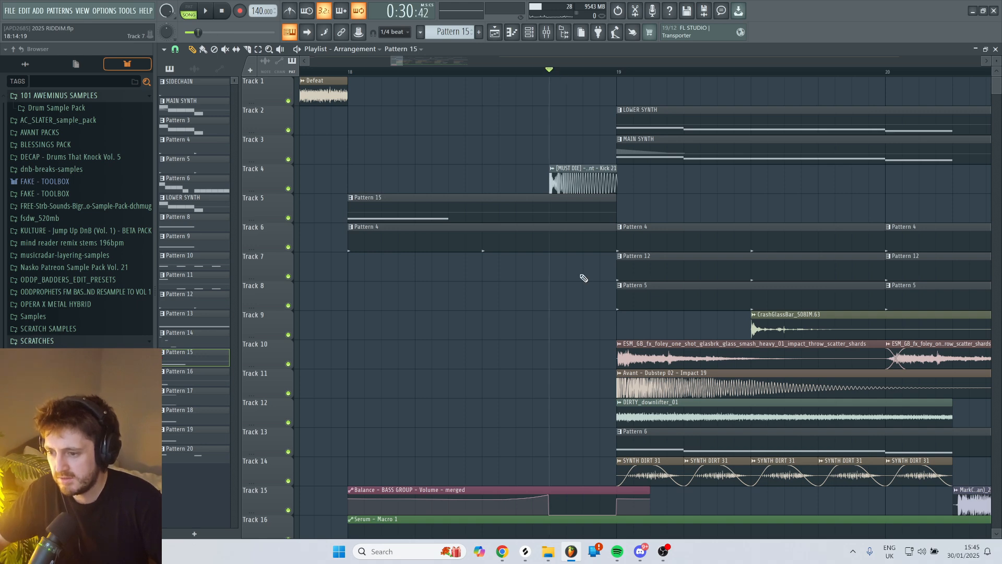
key(space)
key(space)
key(space)
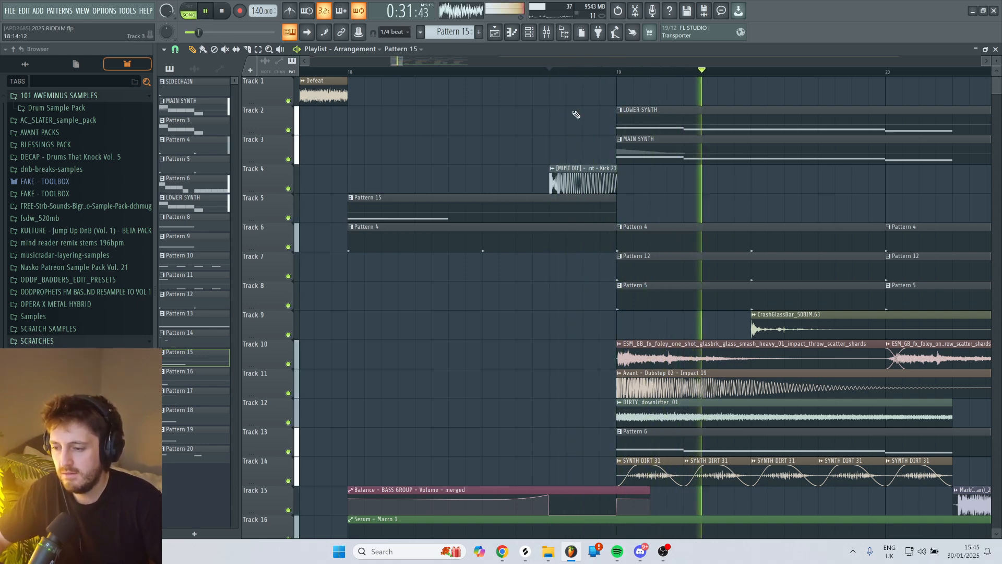
key(space)
key(space)
key(space)
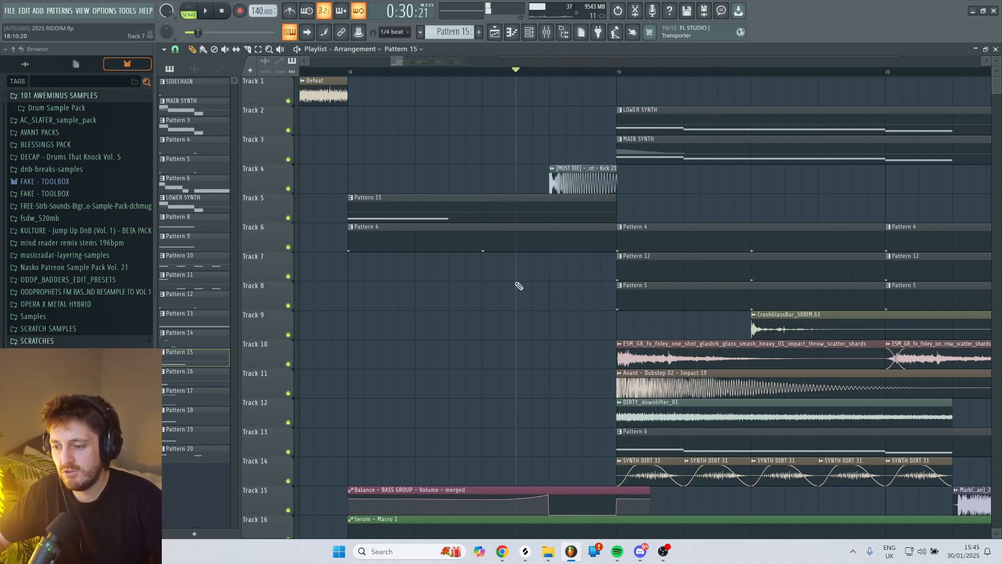
Place a copy of the glass-smash shards clip in bar 18, make it unique and reverse its audio.
double_click(764, 363)
drag(418, 373, 371, 316)
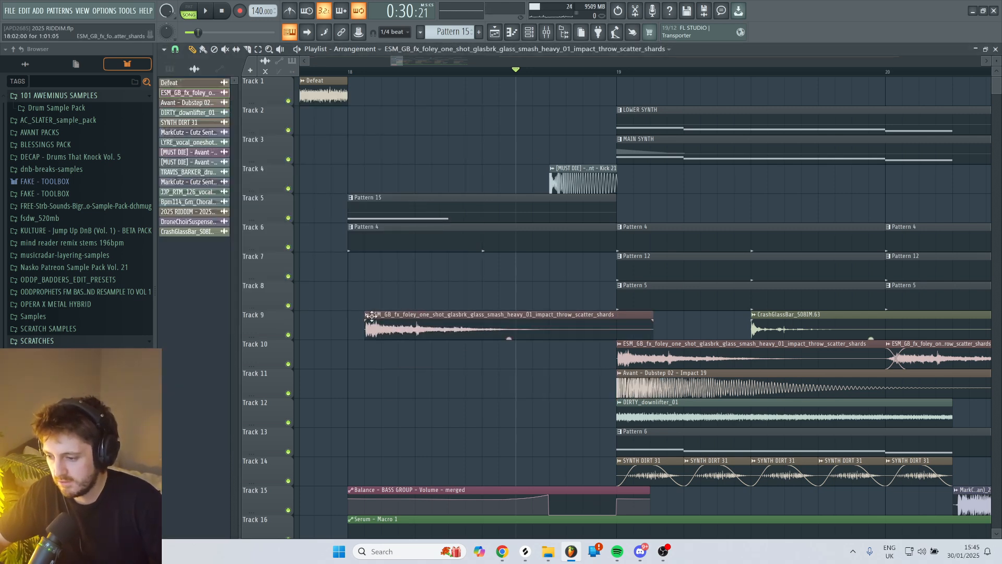
click(371, 315)
click(372, 412)
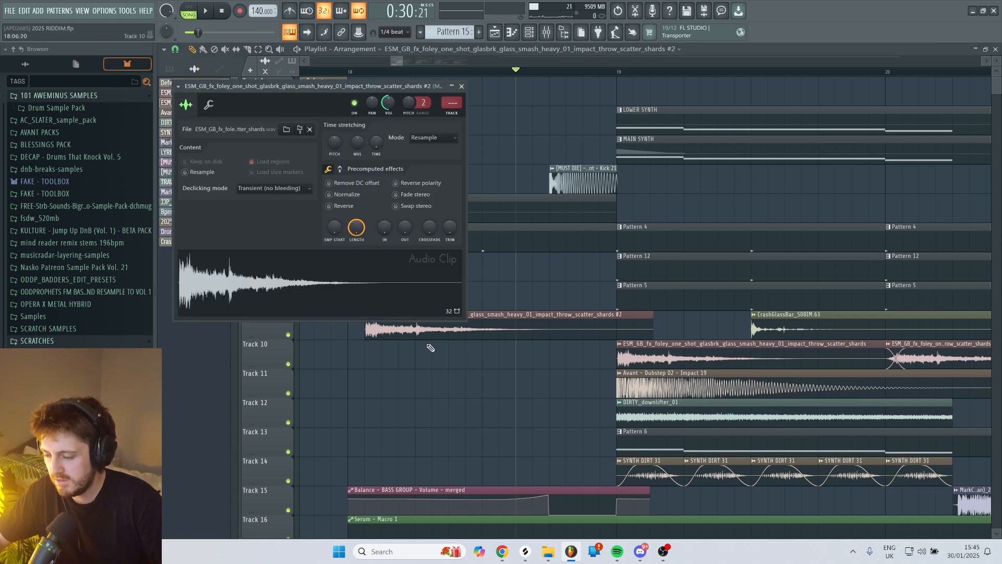
click(344, 206)
Trim the reversed glass clip to end around the bar 18 kick on Track 7, add a curved fade-in and play the lead-in.
drag(615, 337, 610, 287)
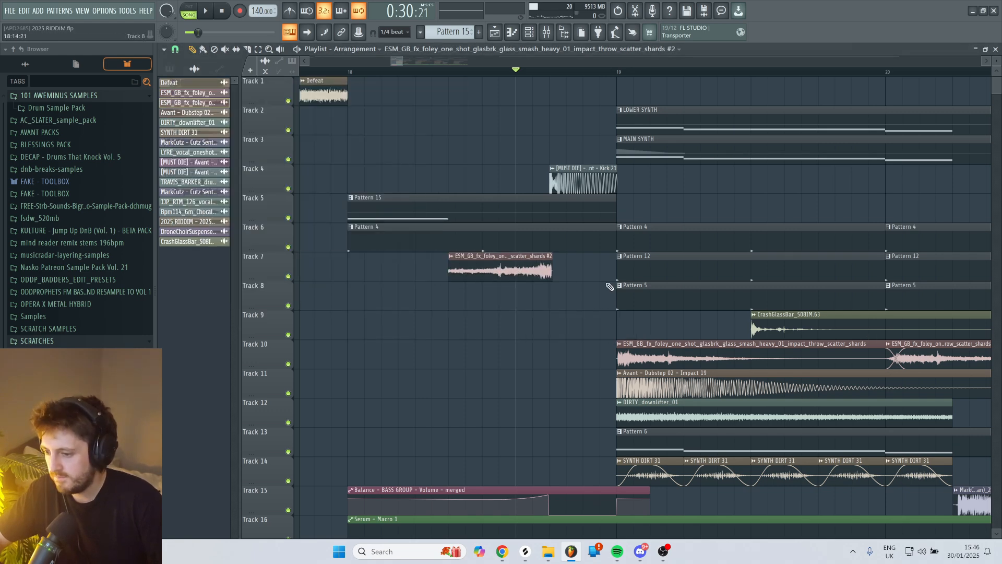
click(454, 261)
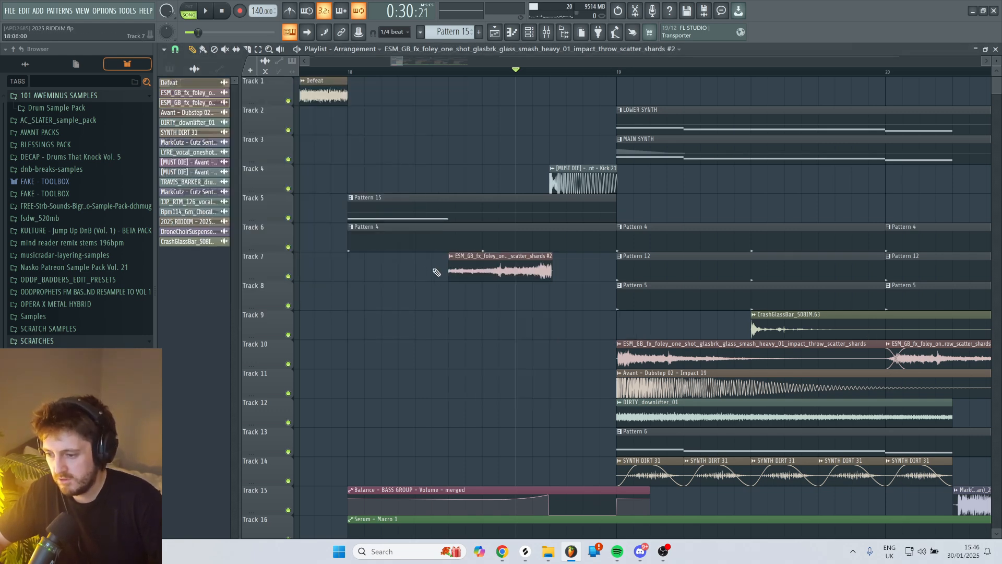
click(341, 73)
key(space)
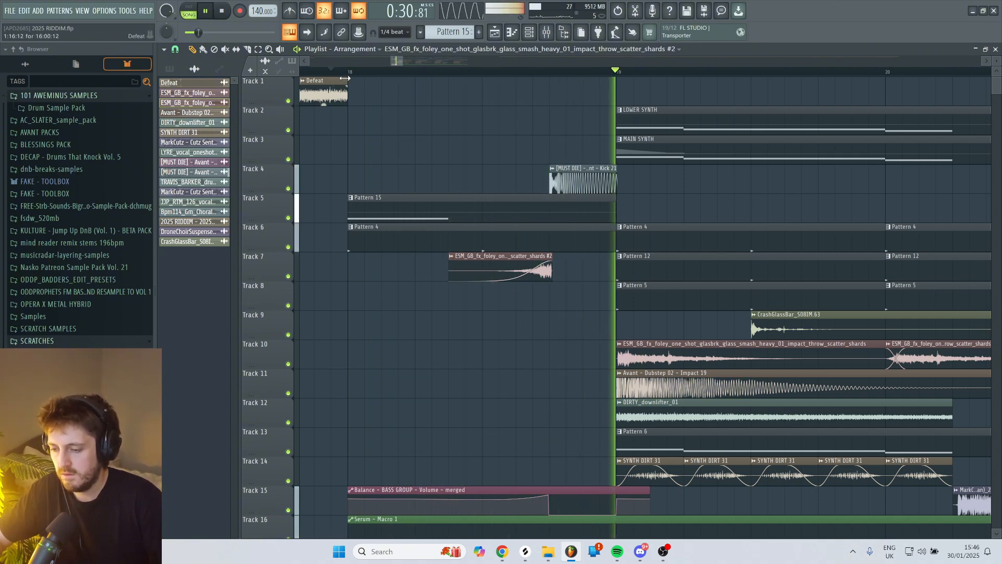
key(space)
key(space)
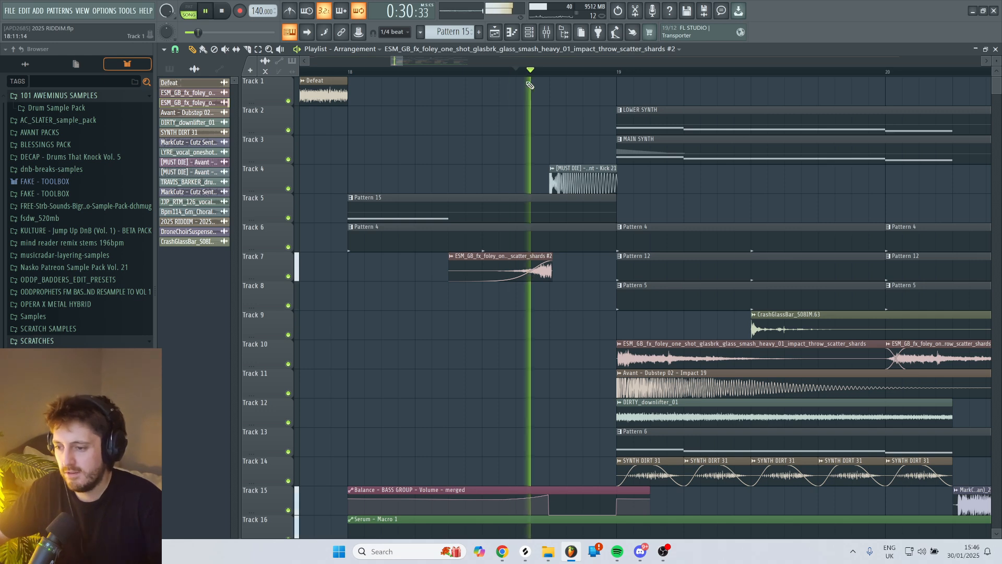
Play the drop, audition Pattern 10 on its own and open the MAIN SYNTH 1 #4 Phase Plant window.
scroll(530, 73, down, 5)
drag(401, 63, 406, 62)
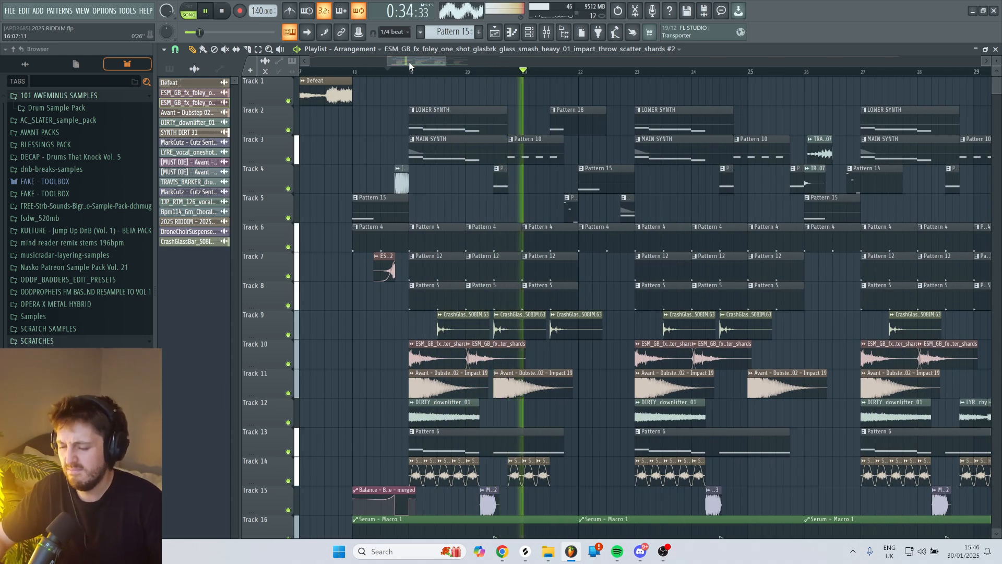
double_click(525, 155)
key(space)
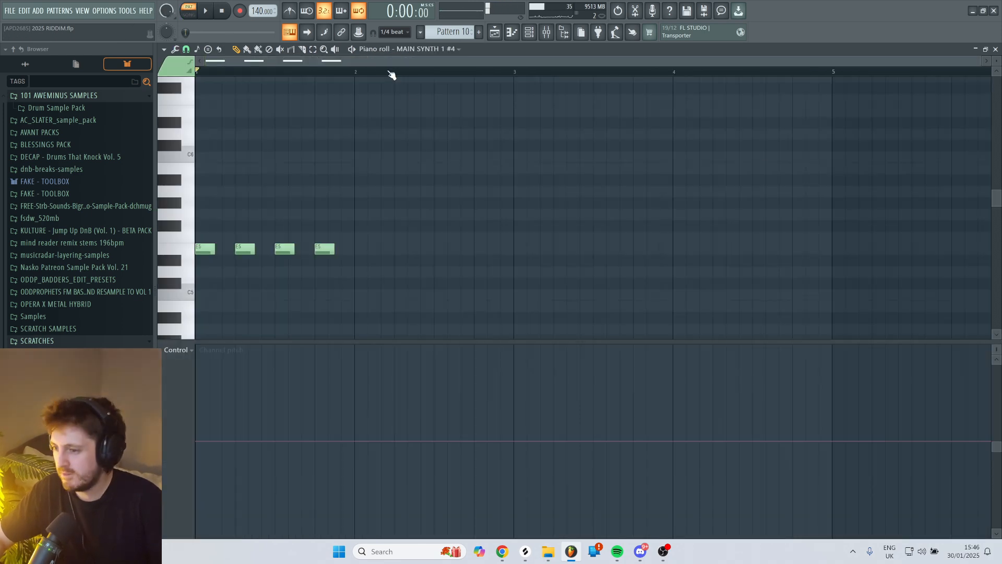
key(space)
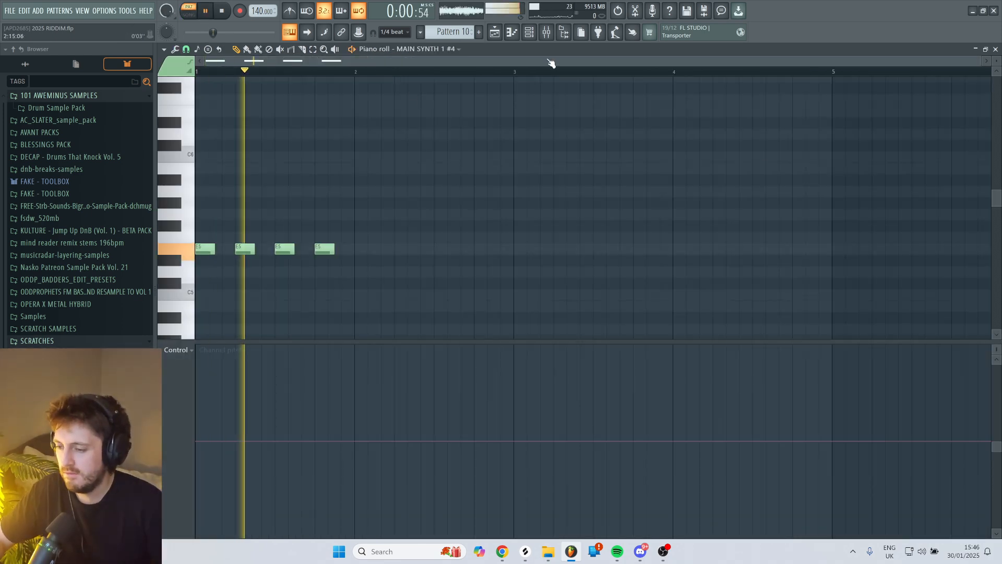
key(F6)
key(space)
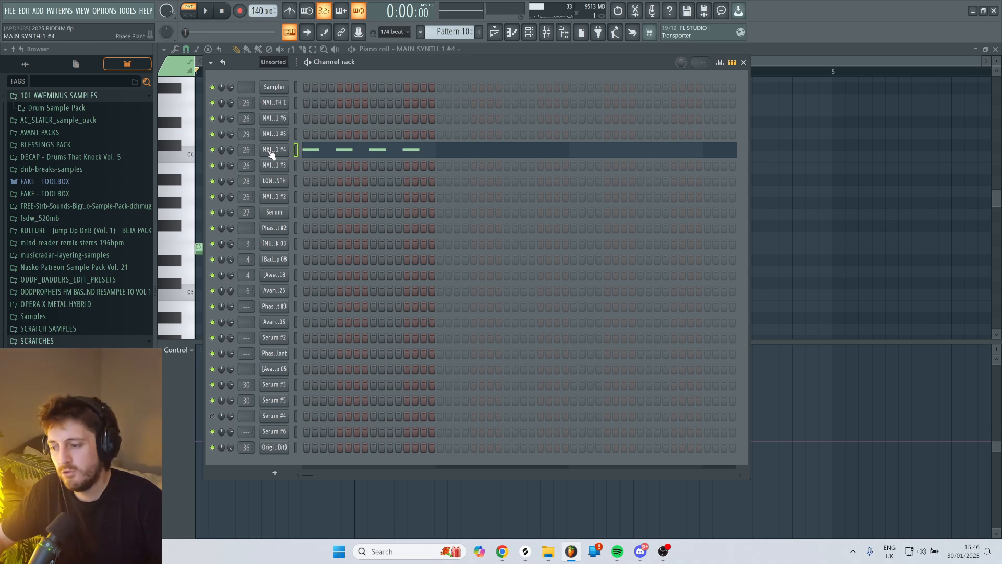
click(271, 151)
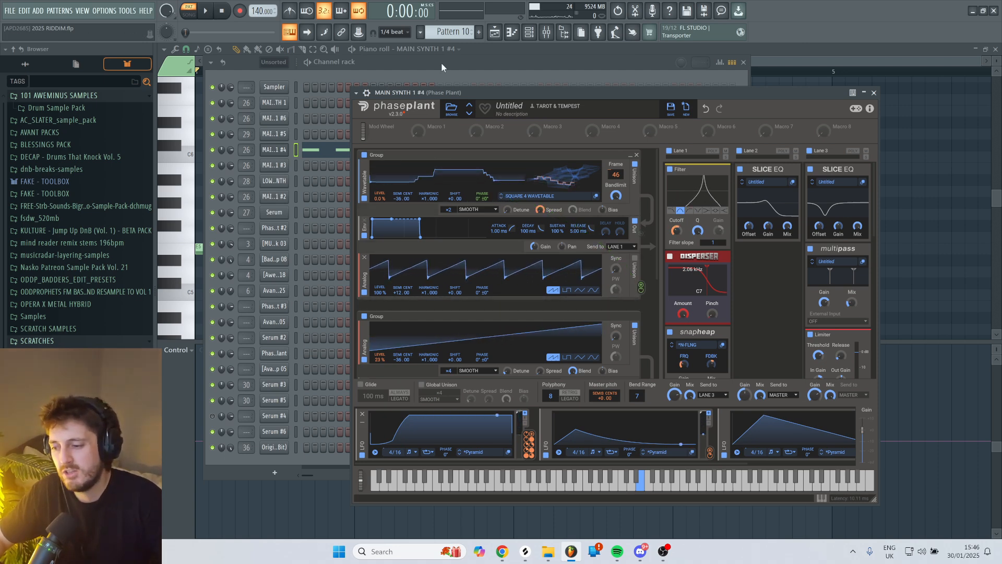
Play MAIN SYNTH 1 #4 while switching its first analog oscillator off and on, and return to the playlist.
click(206, 11)
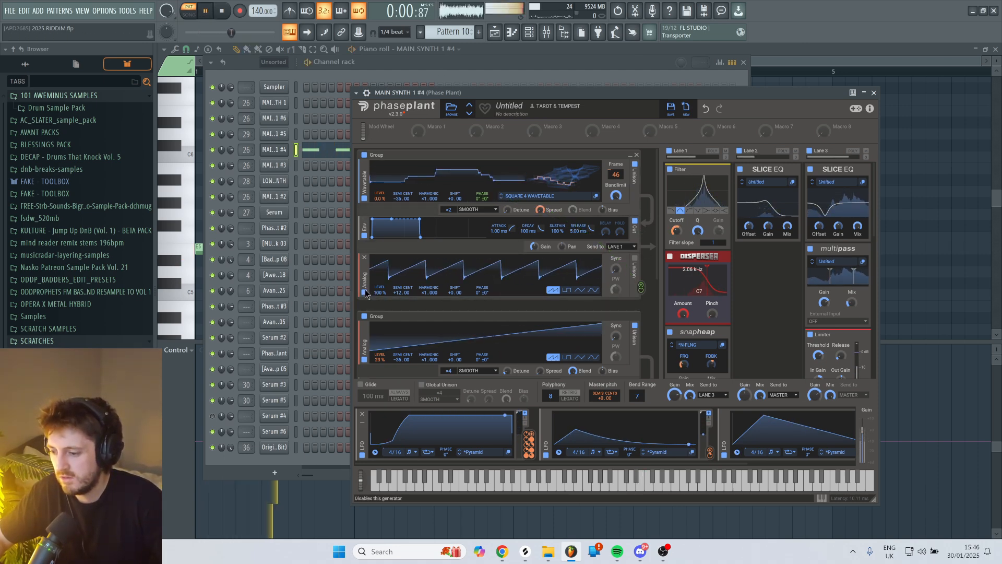
click(365, 294)
click(365, 295)
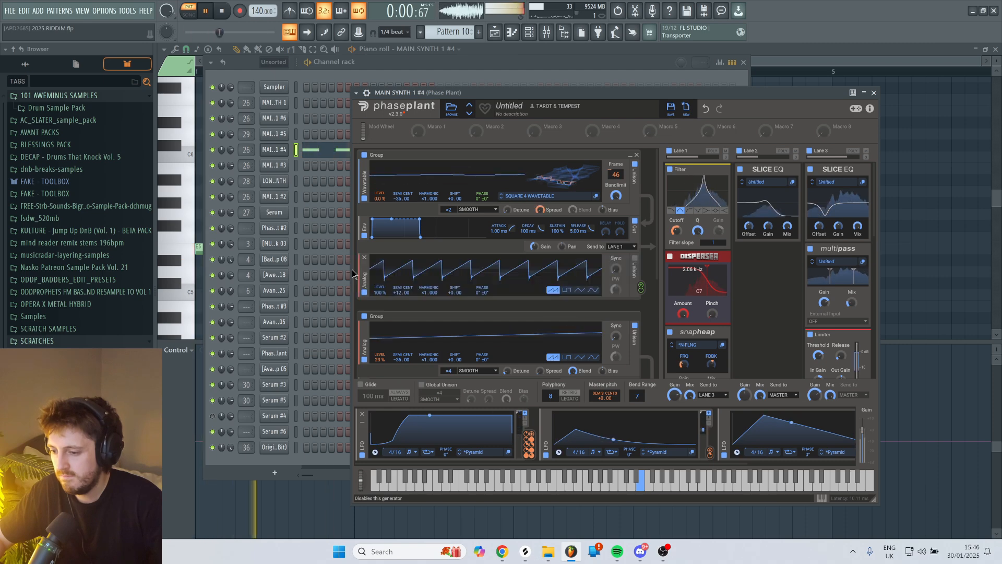
click(221, 11)
key(F5)
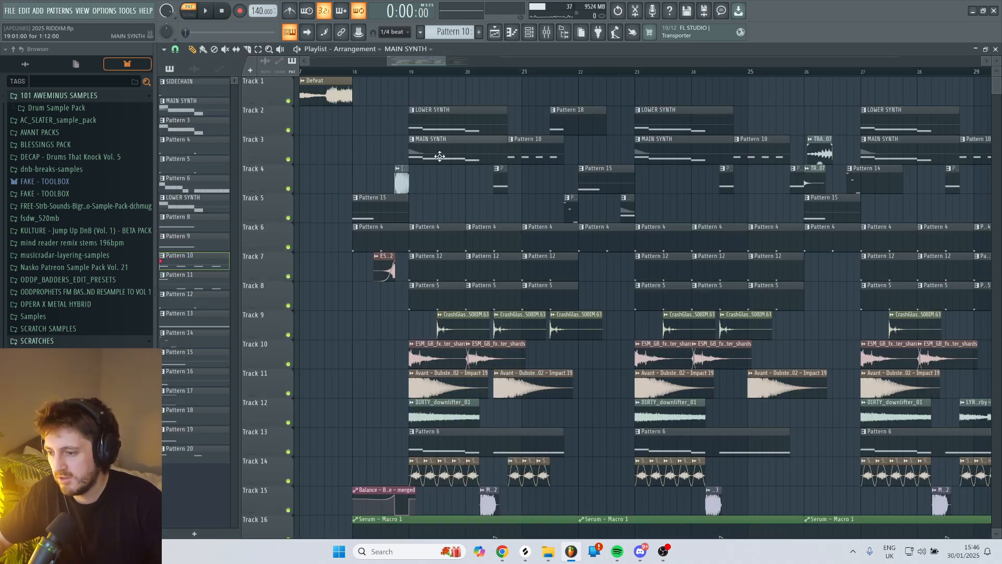
Play the MAIN SYNTH pattern on its own and open the MAIN SYNTH 1 Phase Plant window.
double_click(439, 156)
key(space)
click(529, 32)
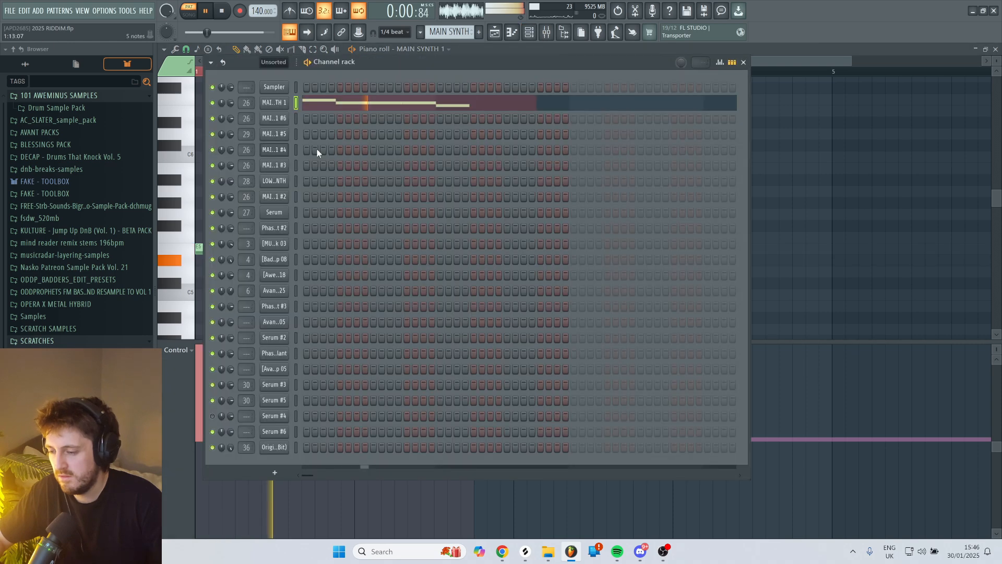
key(space)
click(285, 103)
Compare MAIN SYNTH 1 with its first analog oscillator switched off and back on during playback.
click(242, 277)
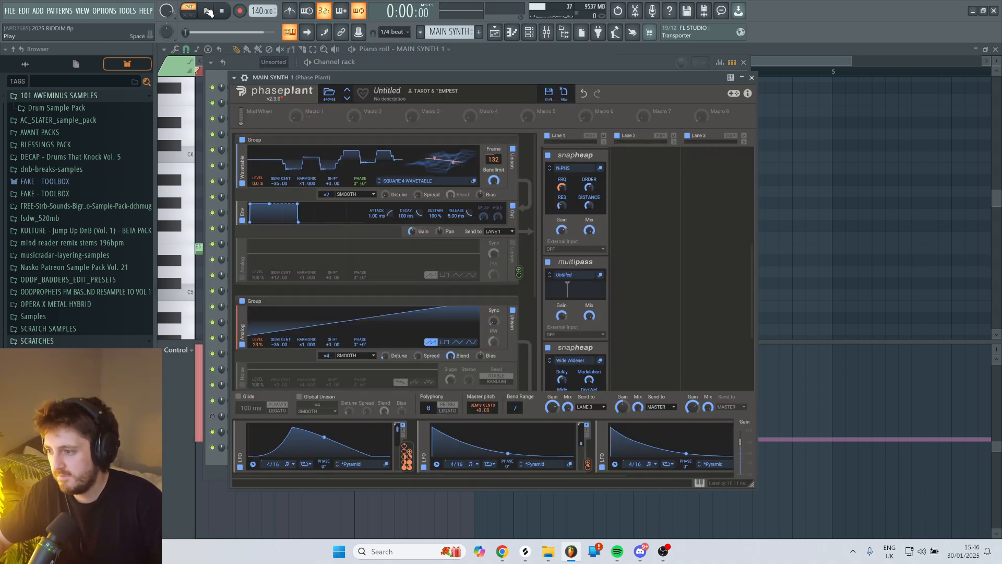
key(space)
click(242, 277)
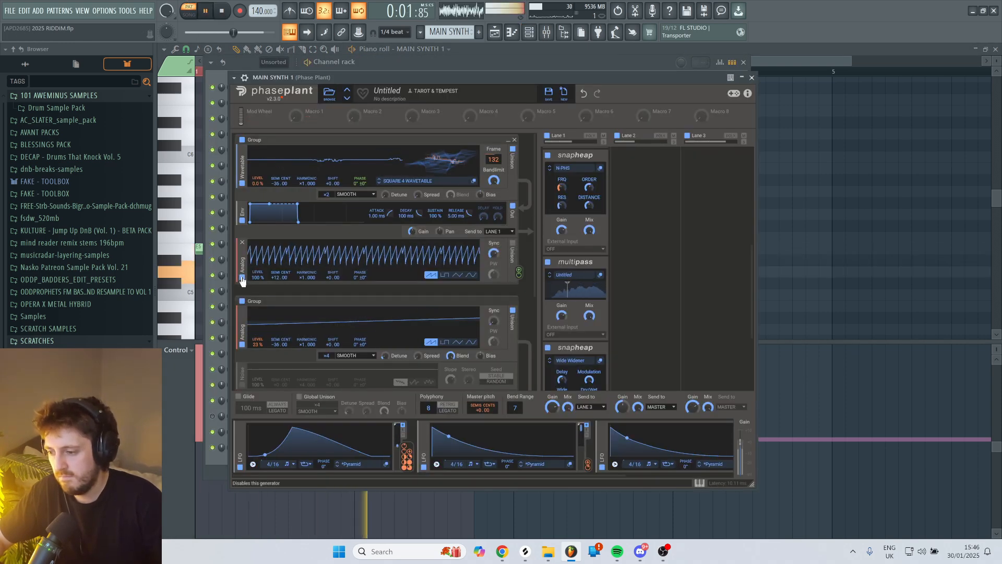
key(space)
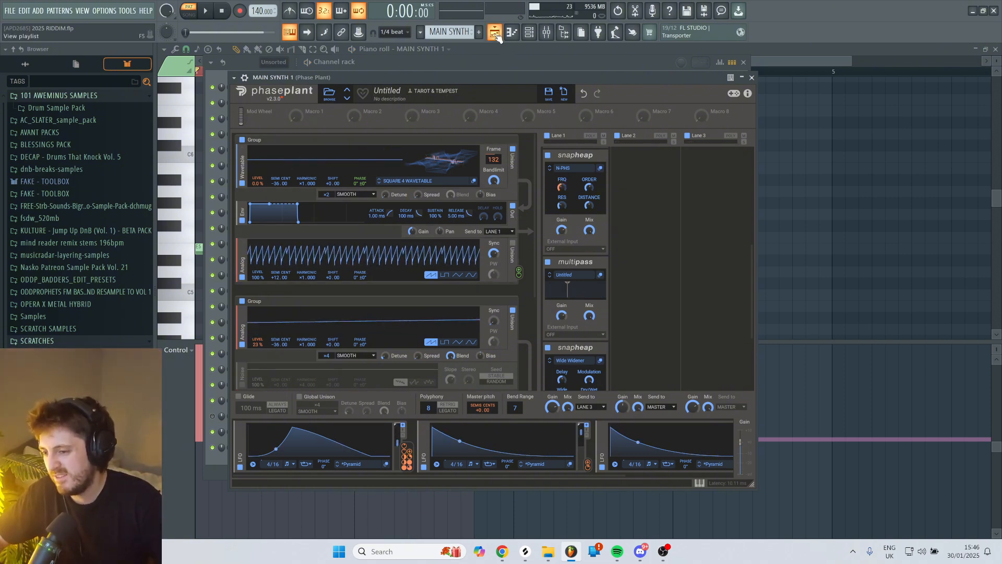
Return to the playlist and play the arrangement through the Pattern 10 section up to mid-bar 21.
key(F5)
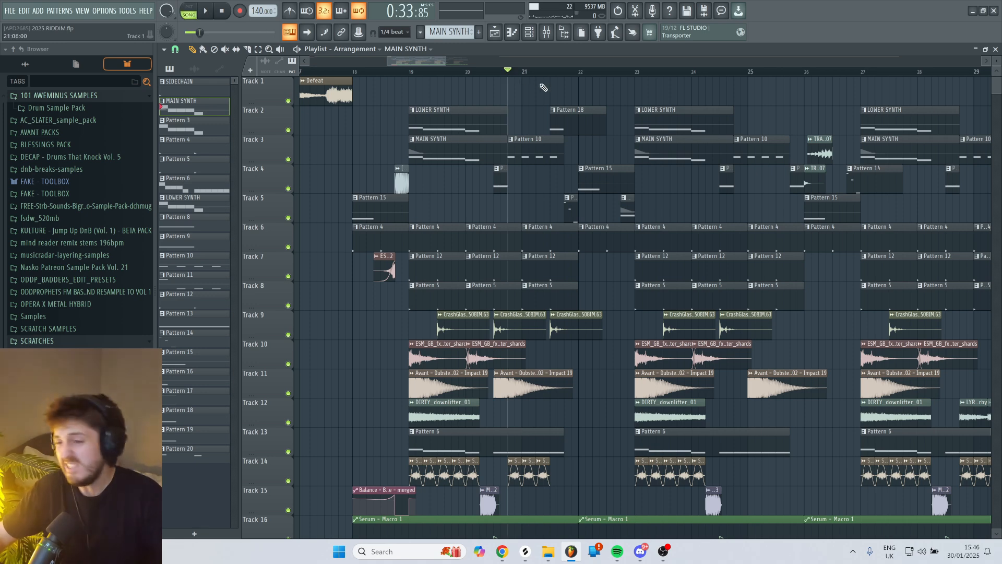
key(space)
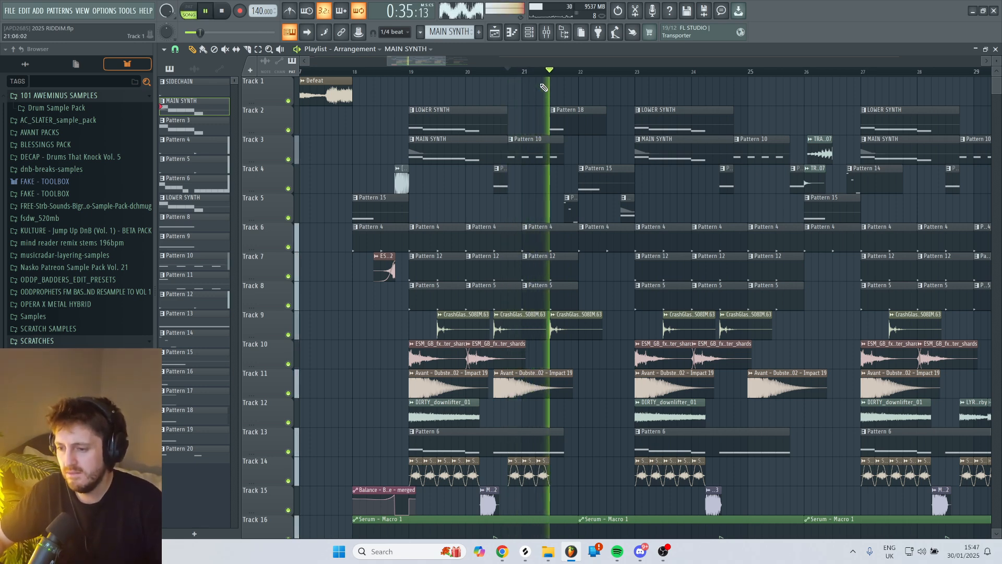
key(space)
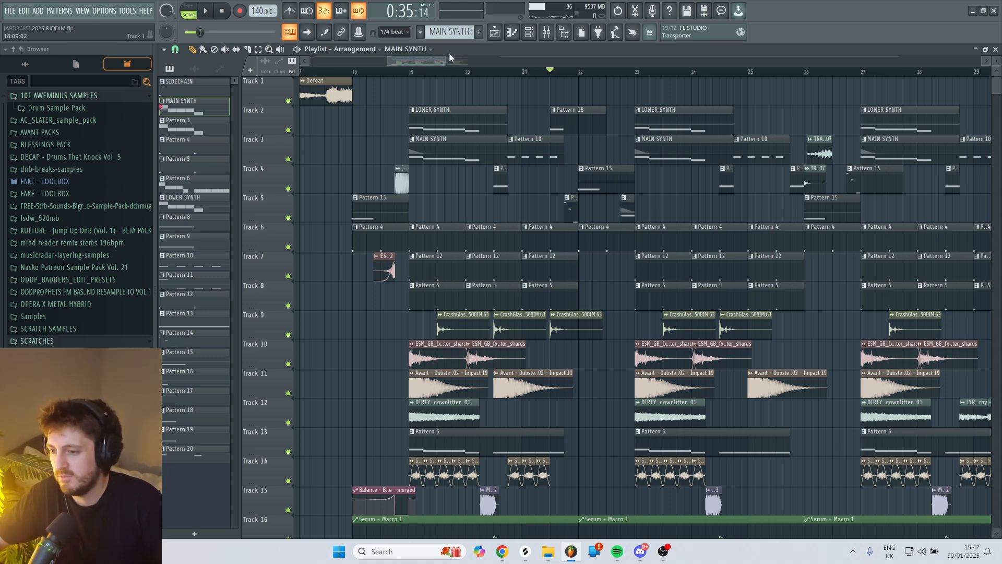
Play the second Defeat clip from bar 44 for comparison with the project's synth section.
drag(439, 61, 485, 61)
scroll(724, 112, down, 4)
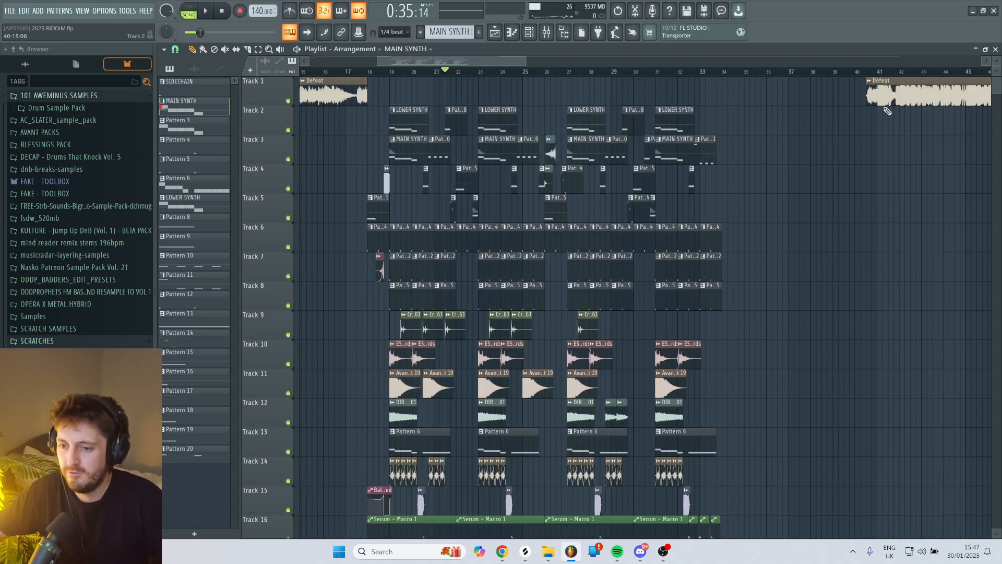
click(947, 73)
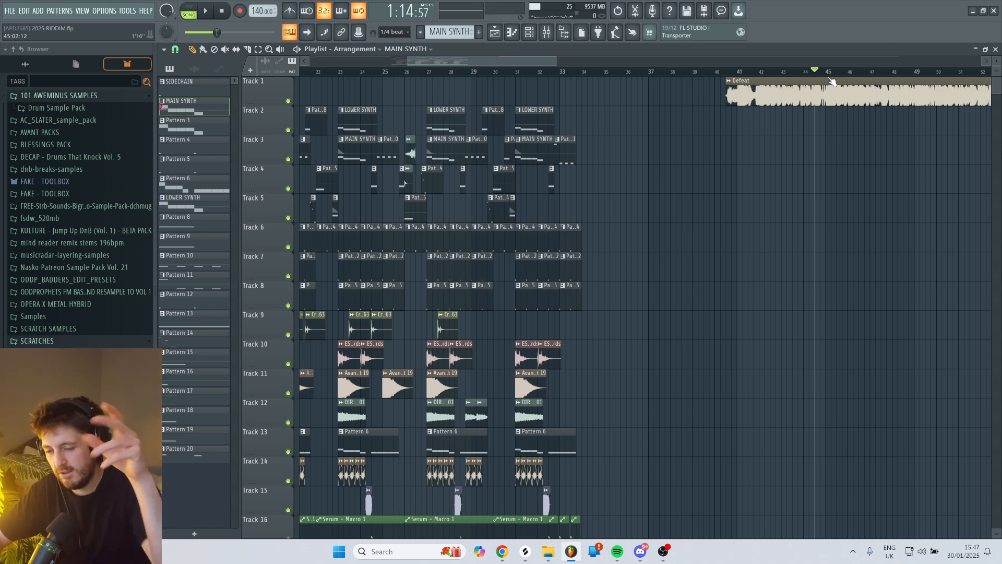
key(space)
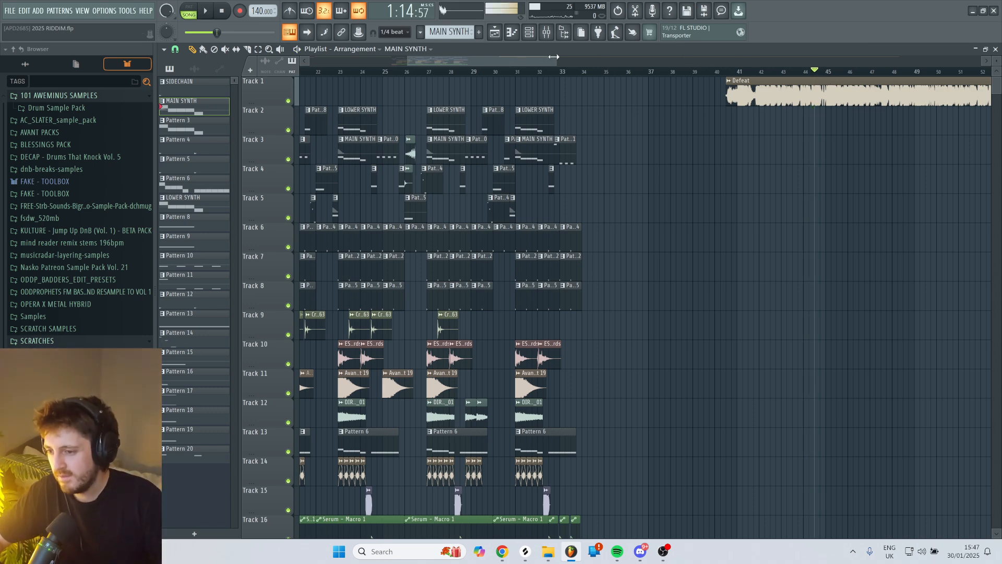
Return to bar 21 of the arrangement and replay the section where Pattern 18 enters on Track 2.
drag(553, 57, 518, 61)
click(432, 73)
scroll(441, 74, up, 4)
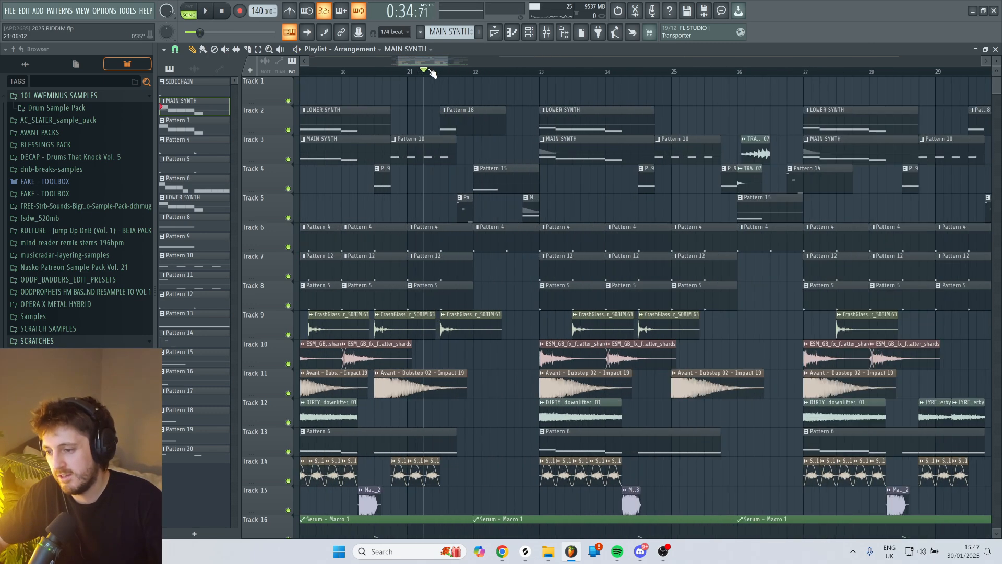
key(space)
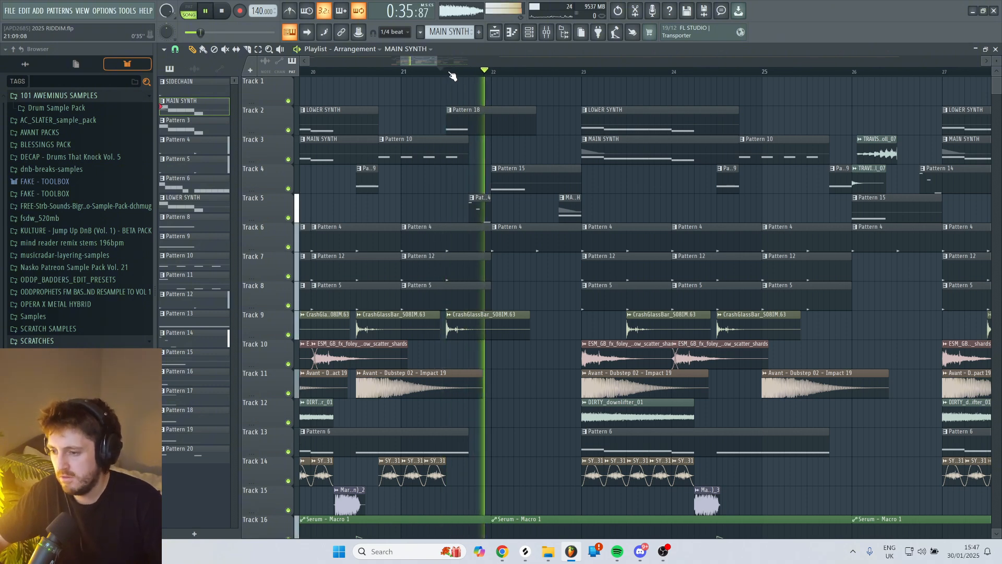
key(space)
key(space)
key(space)
Open Pattern 18's Serum #3 synth and examine its oscillator, filter and effects settings.
double_click(501, 119)
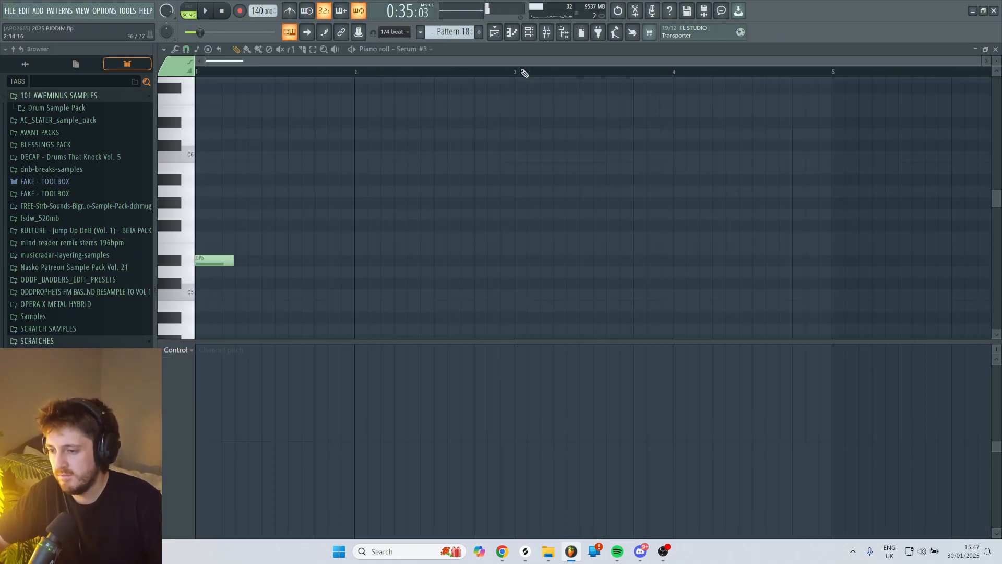
key(F6)
click(287, 385)
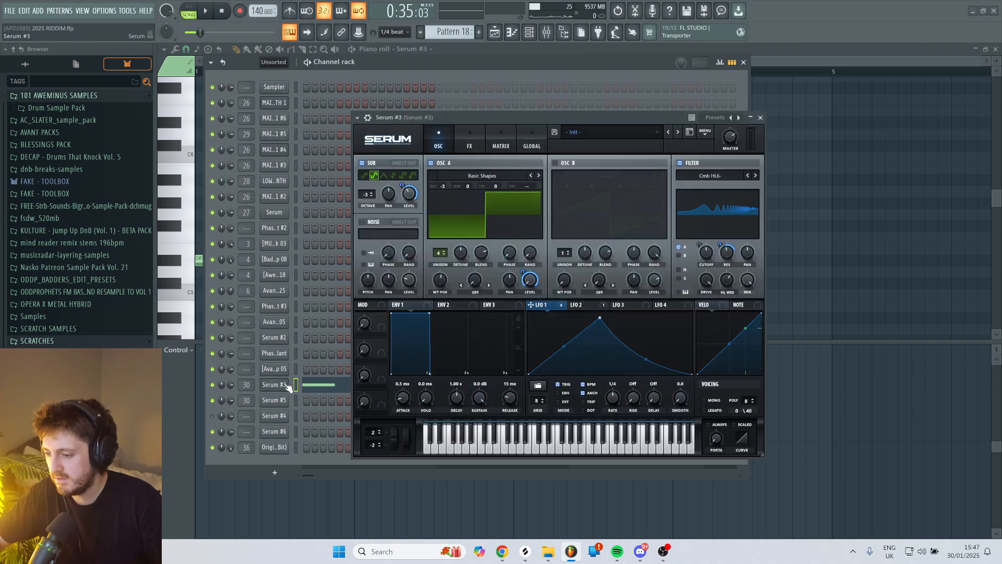
drag(537, 119, 454, 101)
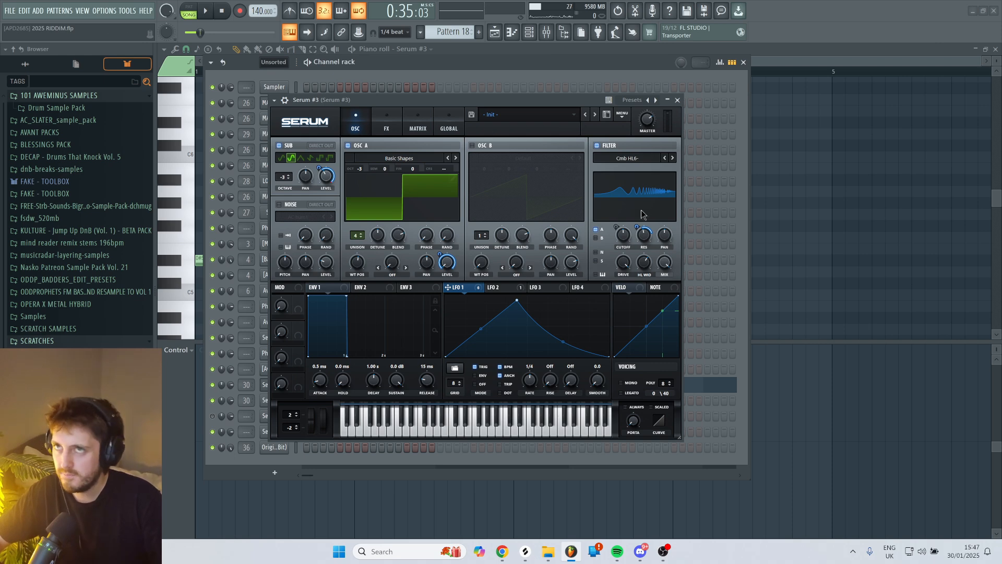
click(387, 123)
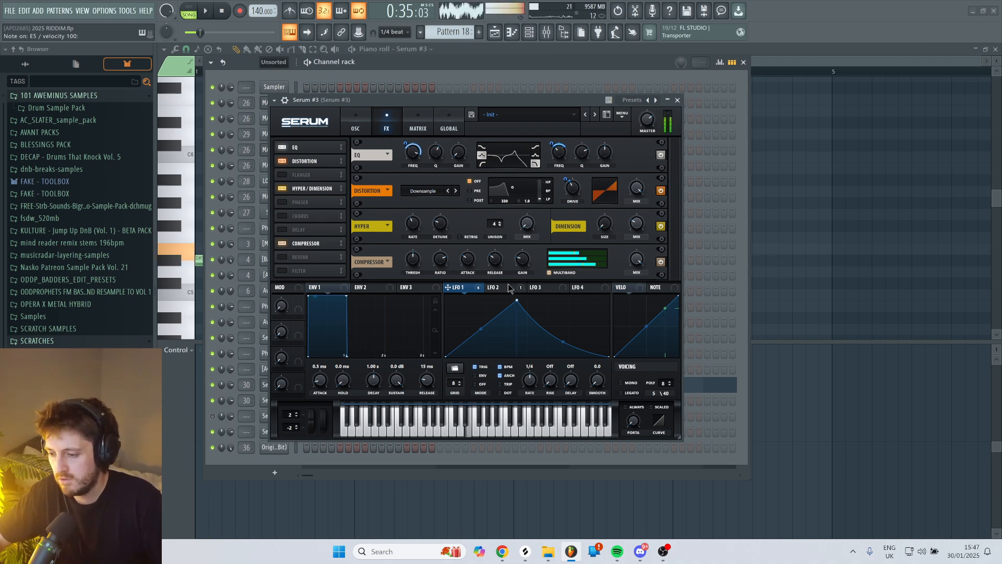
Set the high-band Q of Serum #3's EQ to 76%, play the arrangement and return to the playlist.
mouse_move(582, 152)
mouse_down()
mouse_move(583, 133)
mouse_move(563, 156)
mouse_move(583, 165)
mouse_up()
key(space)
click(494, 33)
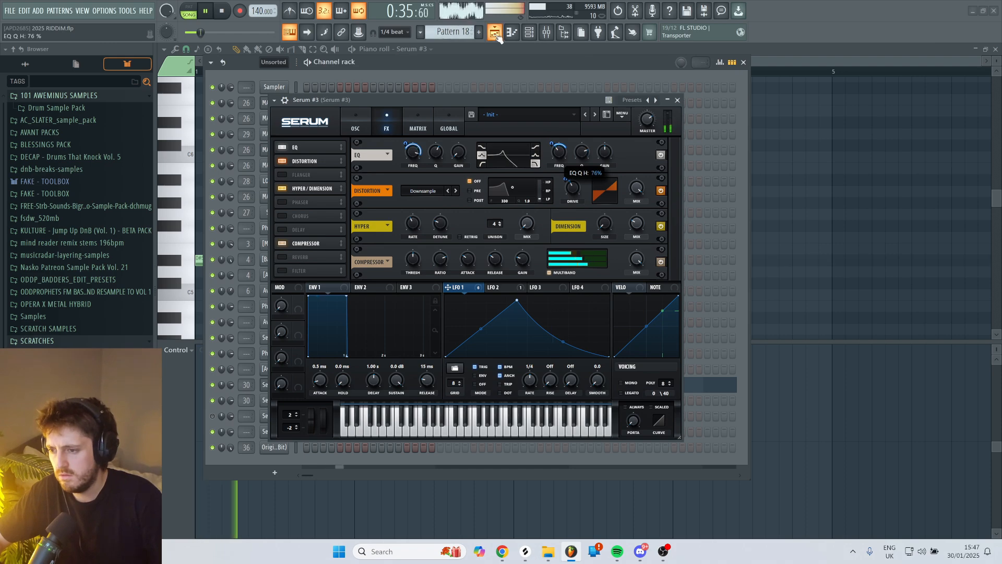
Close Serum #3 and inspect the sample settings of the SYNTH DIRT 31 clip at bar 23 on Track 14.
click(676, 99)
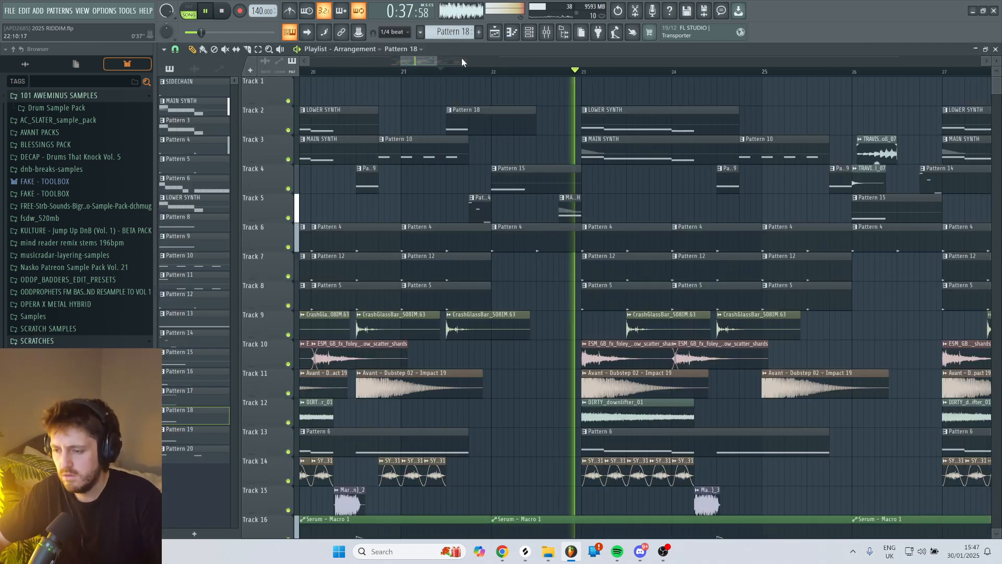
drag(435, 61, 443, 66)
scroll(471, 97, down, 1)
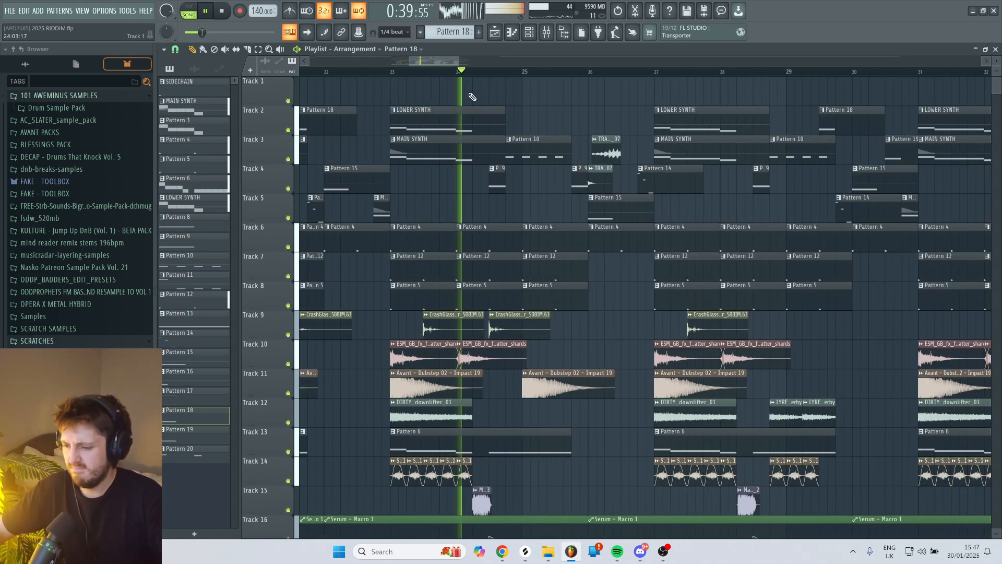
scroll(472, 99, down, 3)
key(space)
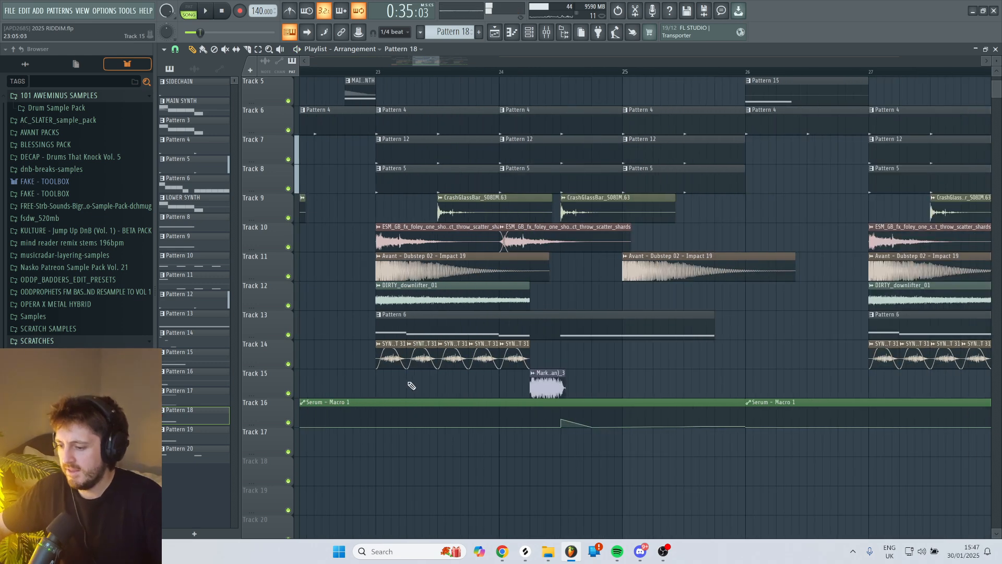
scroll(398, 376, up, 4)
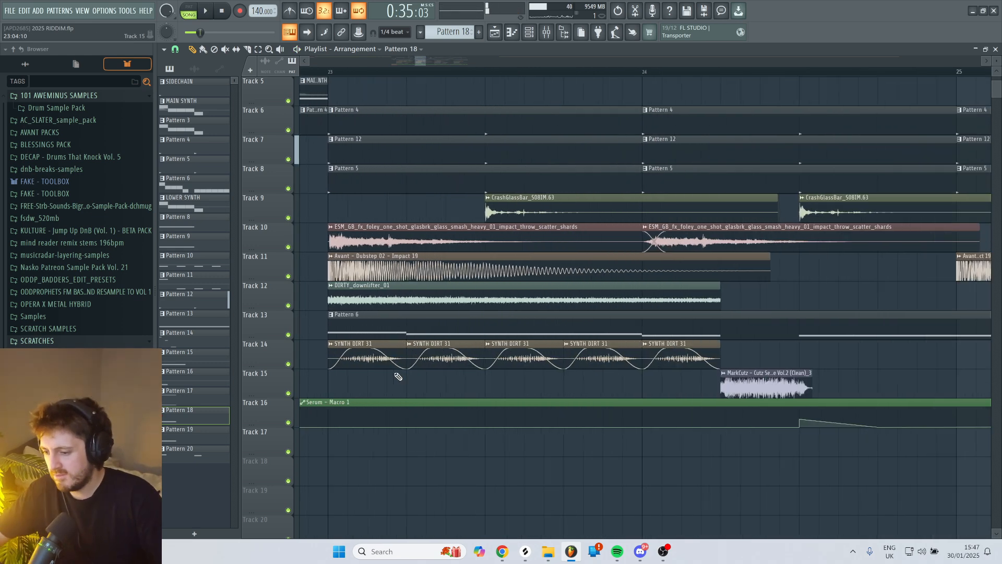
double_click(359, 341)
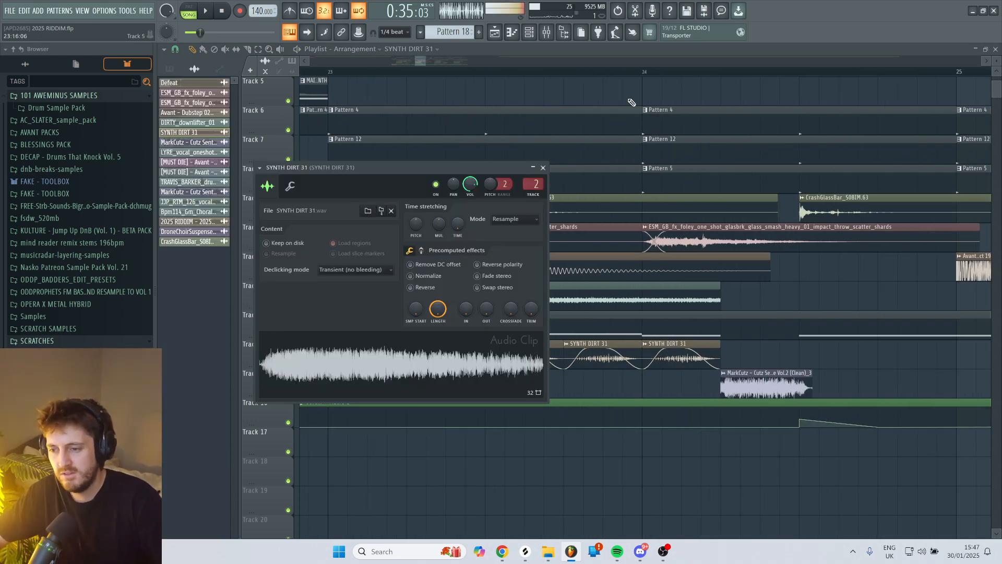
click(543, 167)
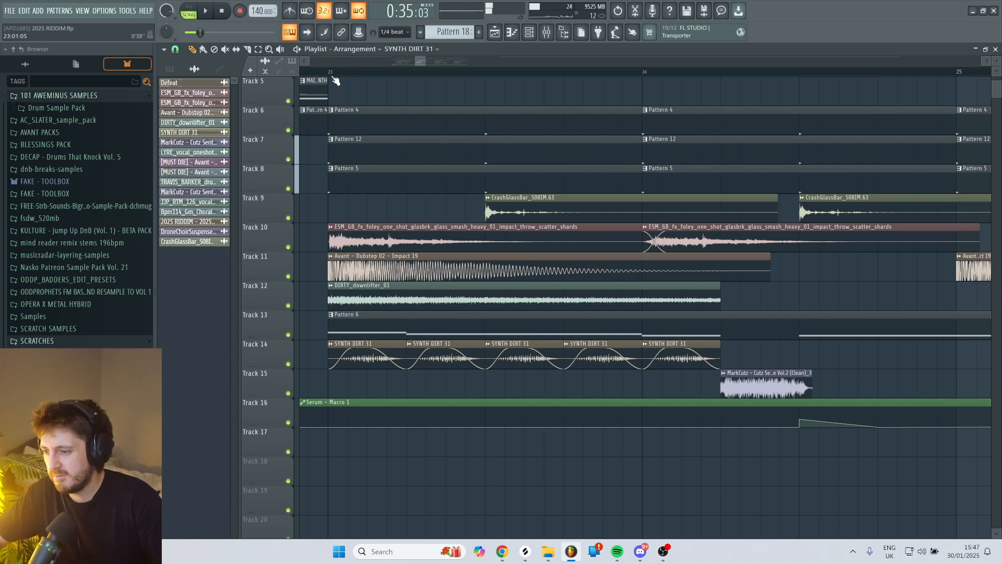
Audition Track 14's SYNTH DIRT 31 clips in solo from bar 23, and re-enable all tracks.
right_click(288, 364)
key(space)
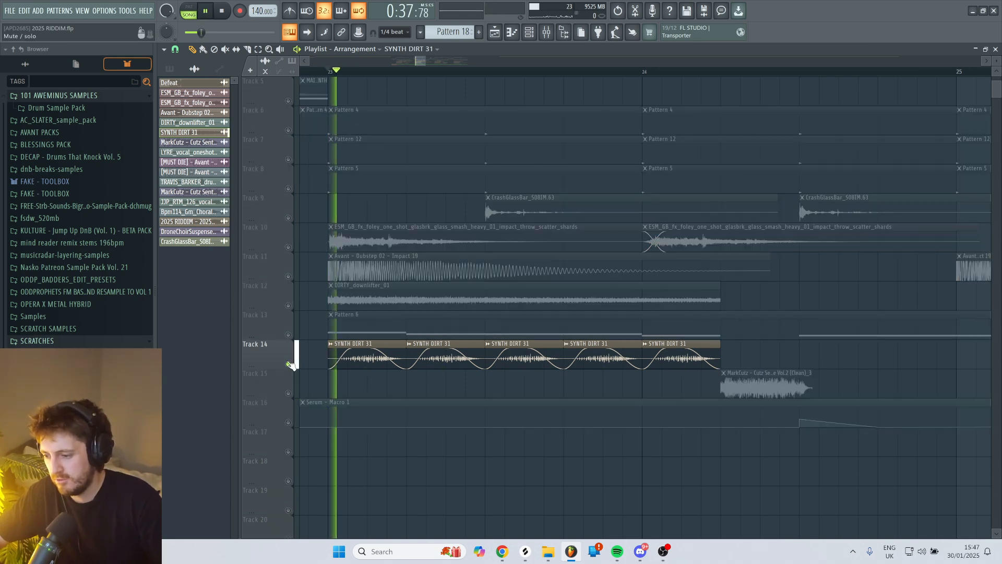
key(space)
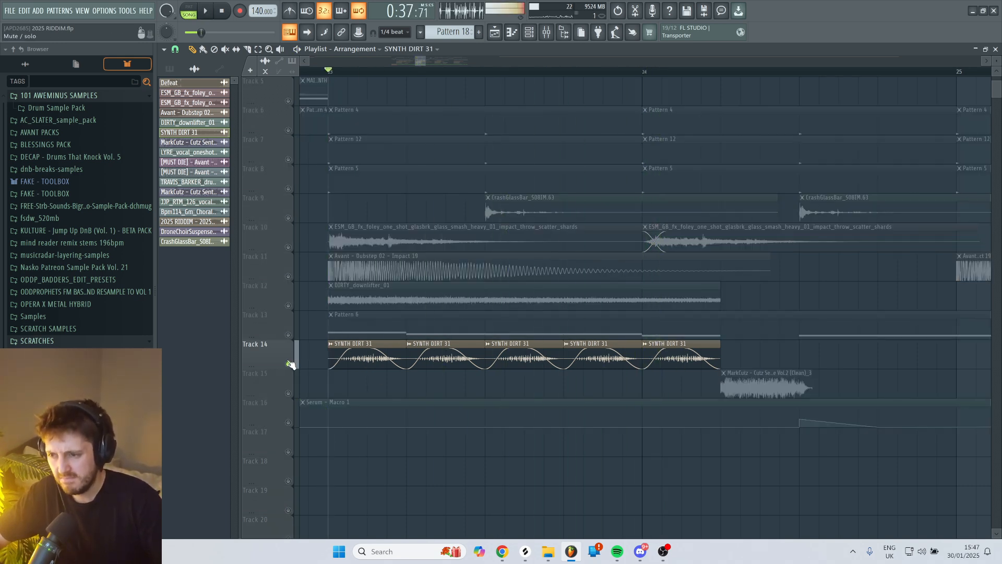
right_click(288, 364)
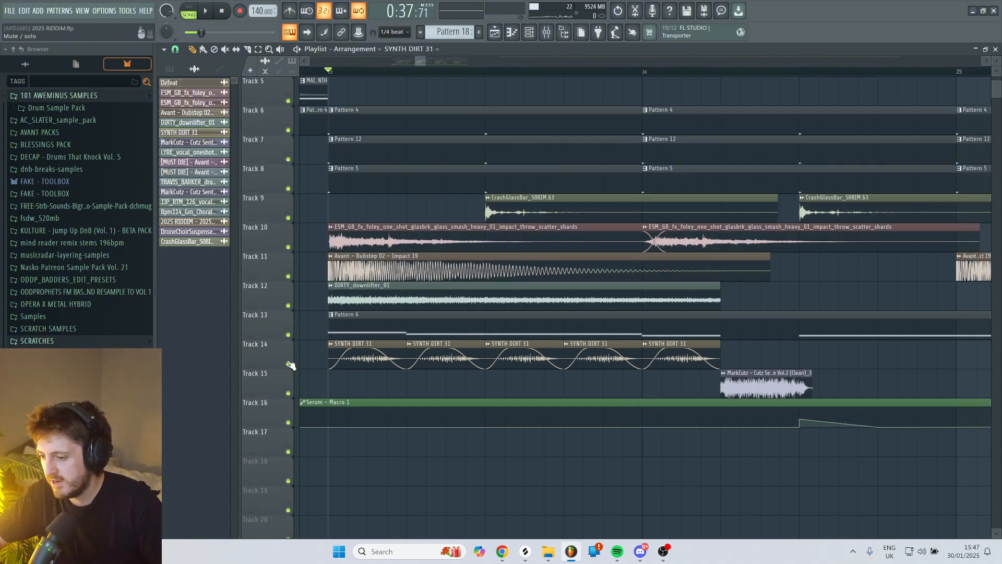
key(space)
key(space)
Audition the DIRTY_downlifter_01 clip on Track 12 in solo from bar 23, and clear the solo.
right_click(288, 305)
key(space)
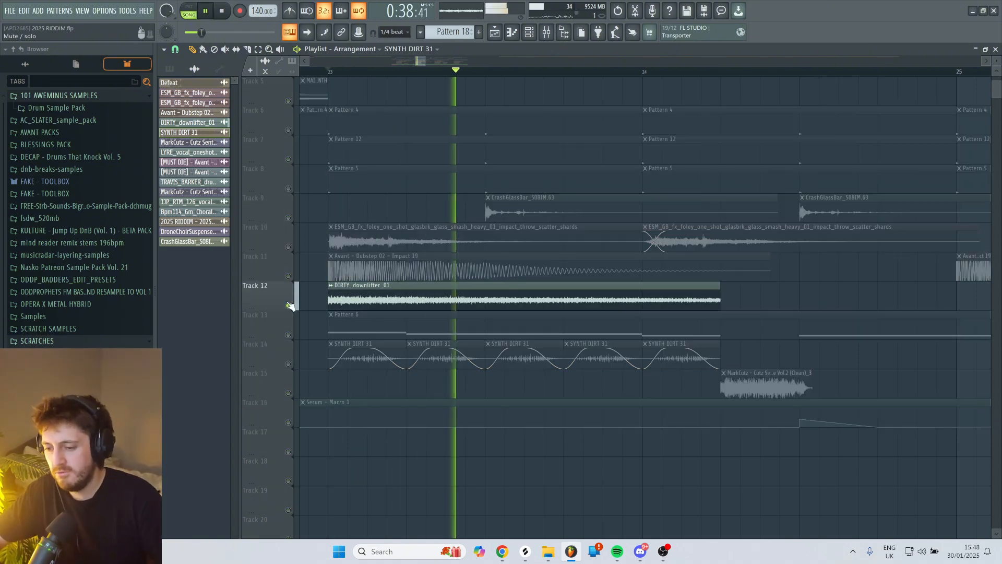
key(space)
right_click(288, 305)
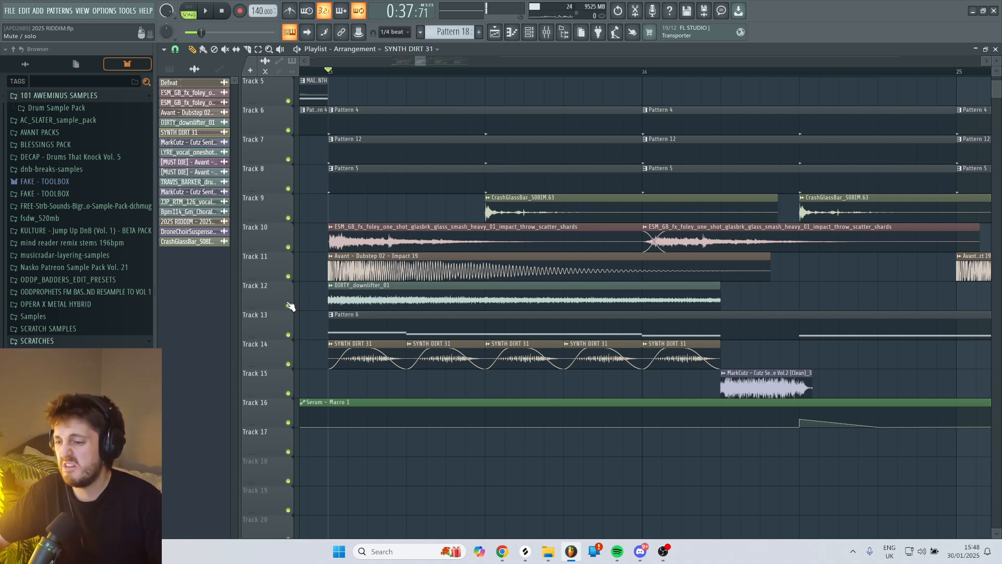
Play the full arrangement from bar 23 with all tracks active, reviewing the layers through the remaining drop.
scroll(680, 152, up, 4)
ctrl+scroll(680, 153, down, 3)
key(space)
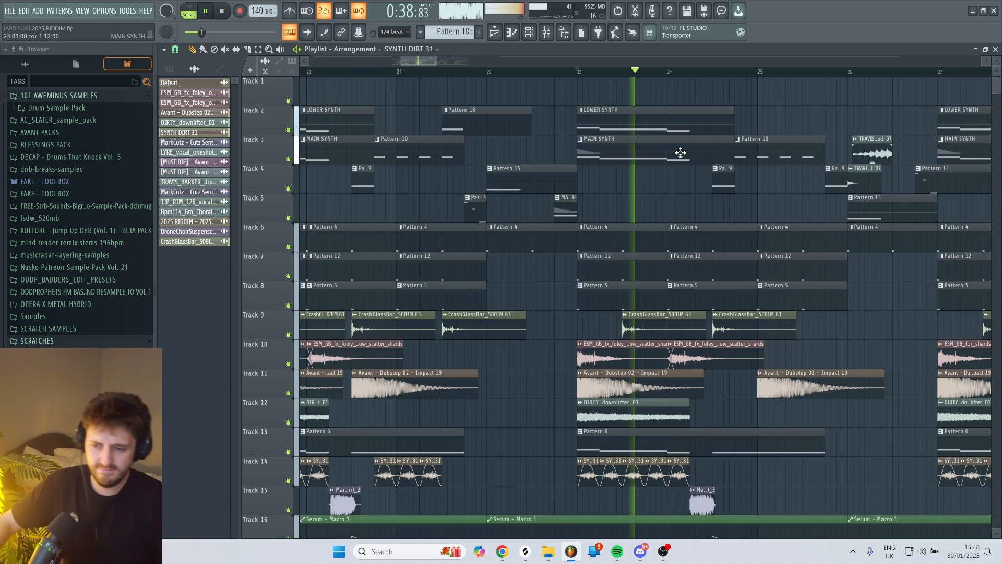
ctrl+scroll(631, 225, down, 3)
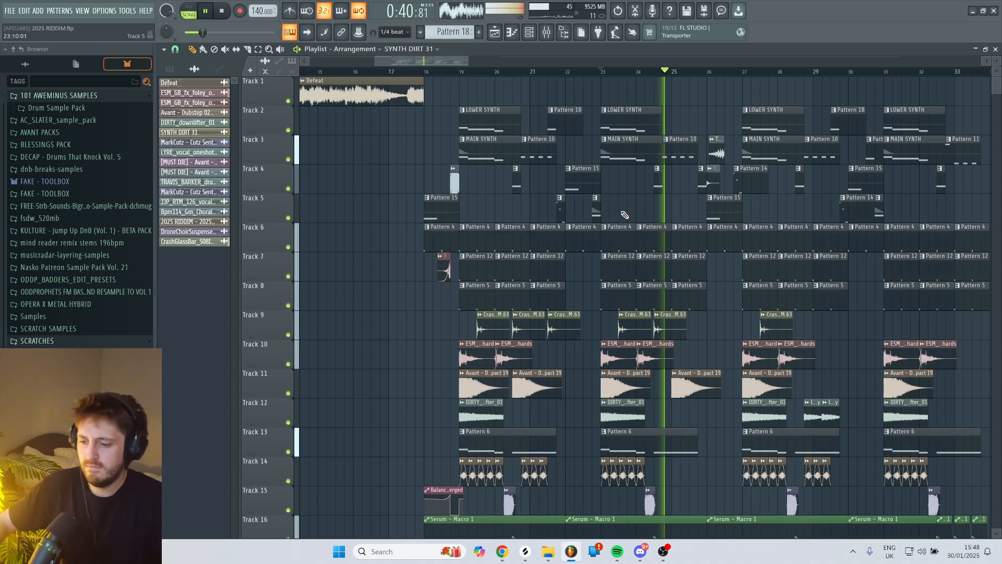
scroll(624, 213, down, 4)
scroll(622, 211, up, 4)
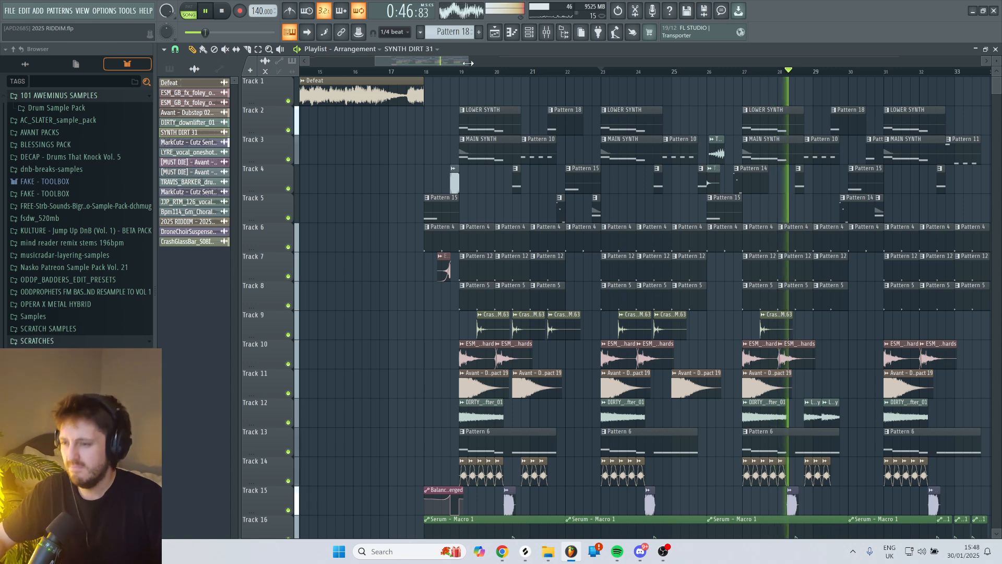
drag(468, 64, 485, 65)
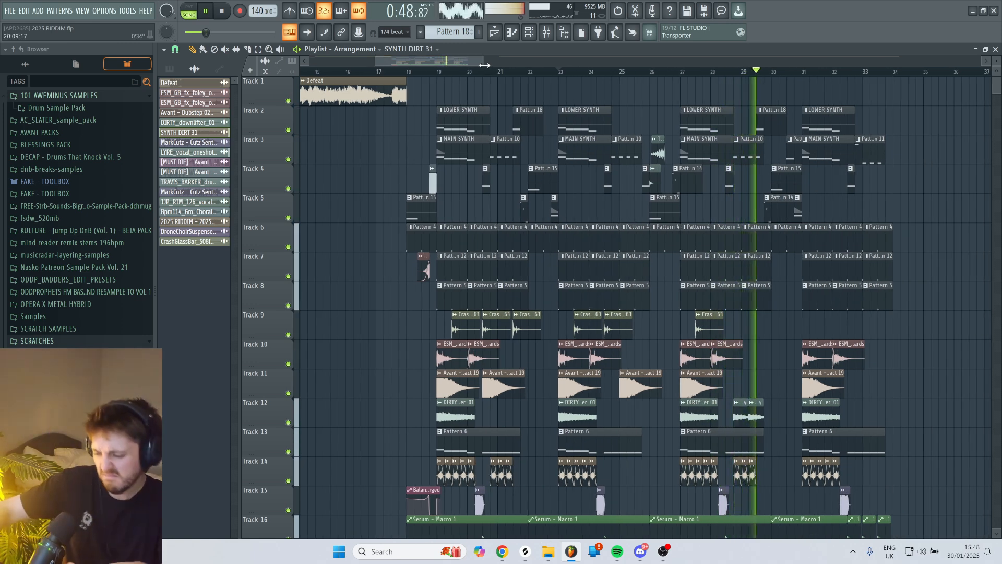
key(space)
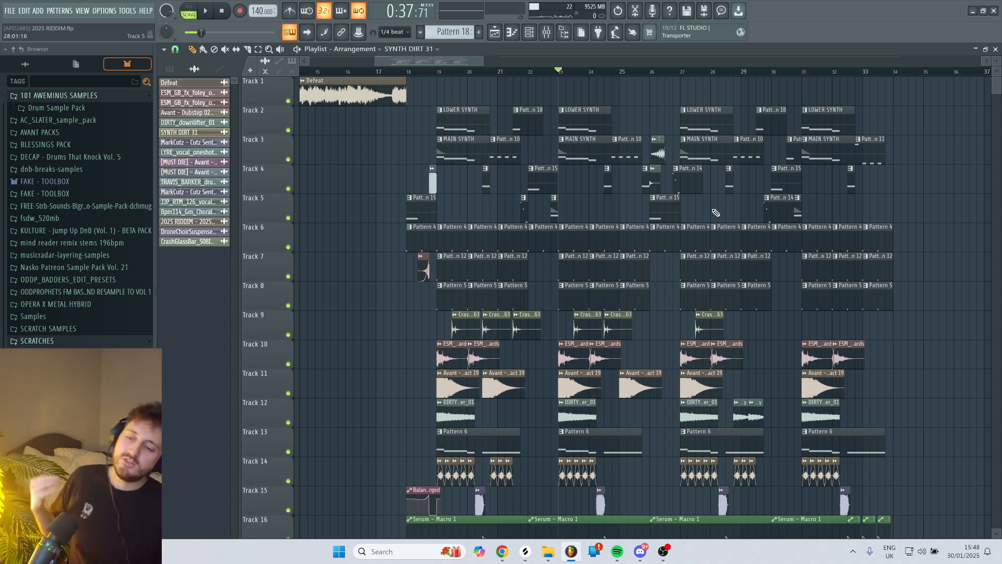
Play the opening of the second Defeat clip's drop from about bar 42 on Track 1.
scroll(713, 199, right, 5)
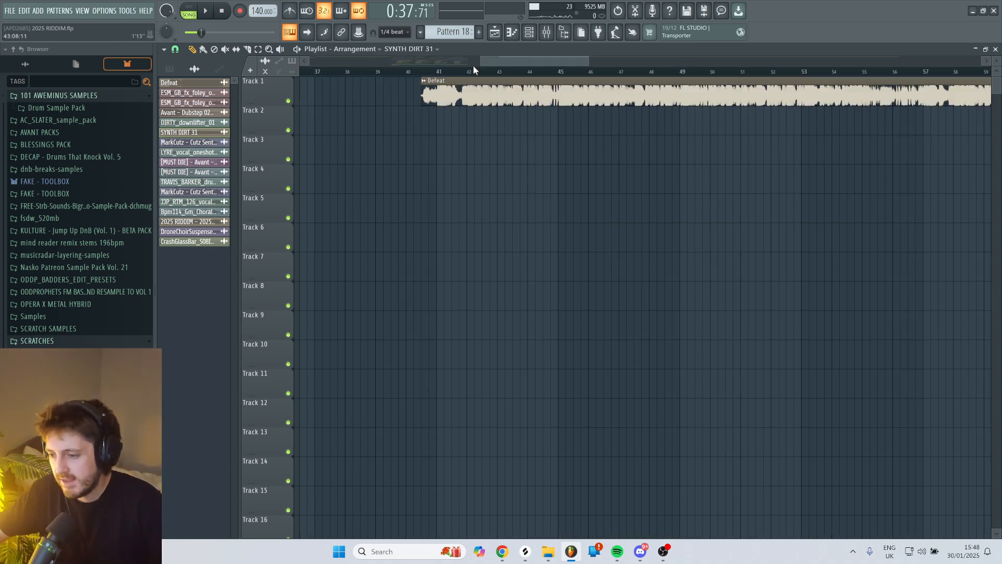
key(space)
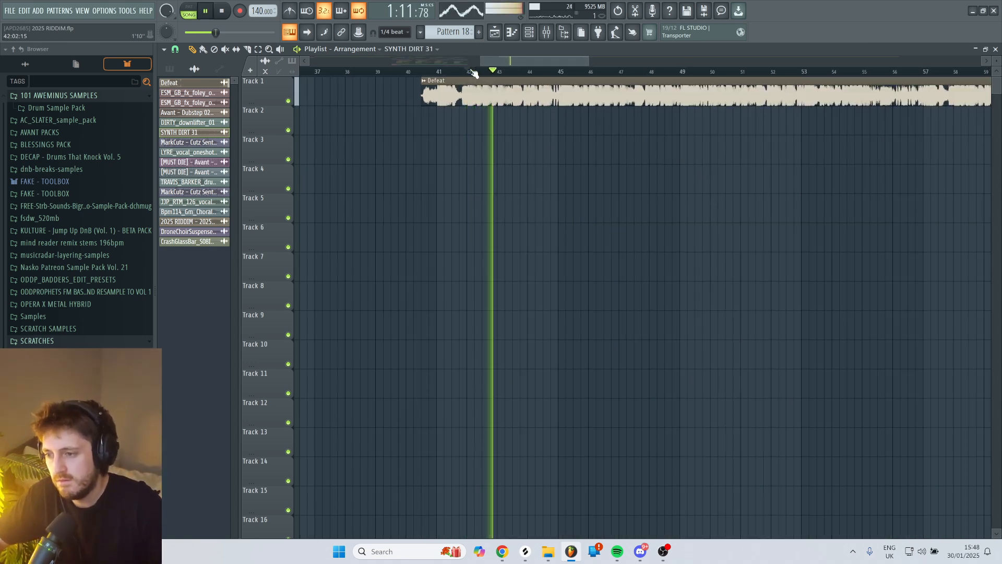
key(space)
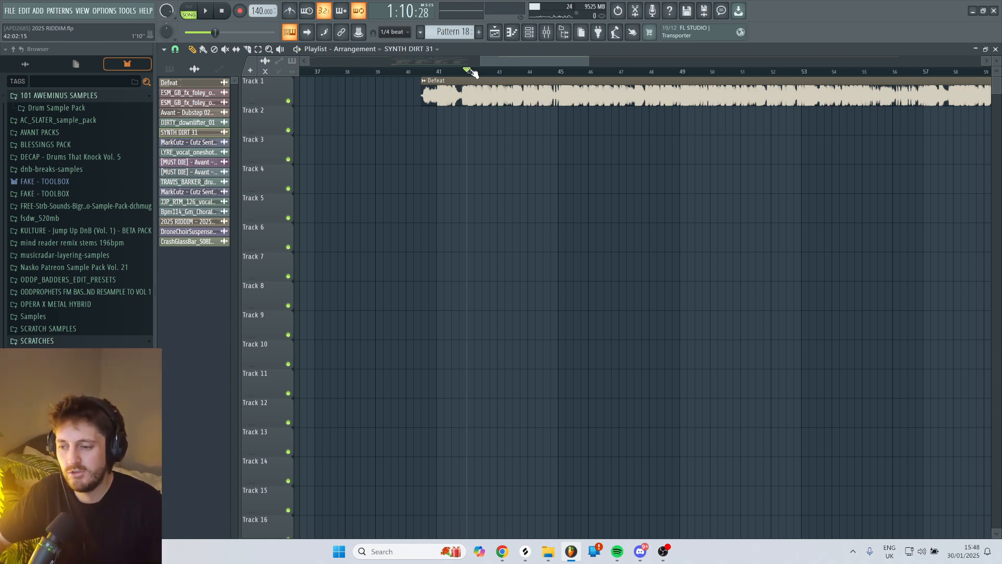
Enlarge Track 1 and examine the second Defeat clip's waveform between bars 42 and 49.
scroll(474, 75, up, 5)
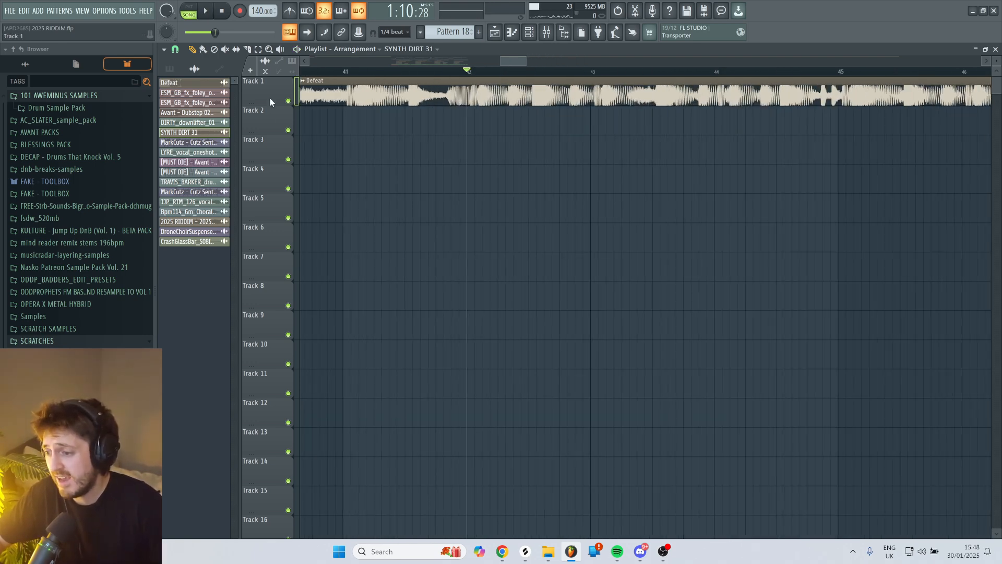
drag(269, 102, 270, 217)
scroll(527, 171, down, 3)
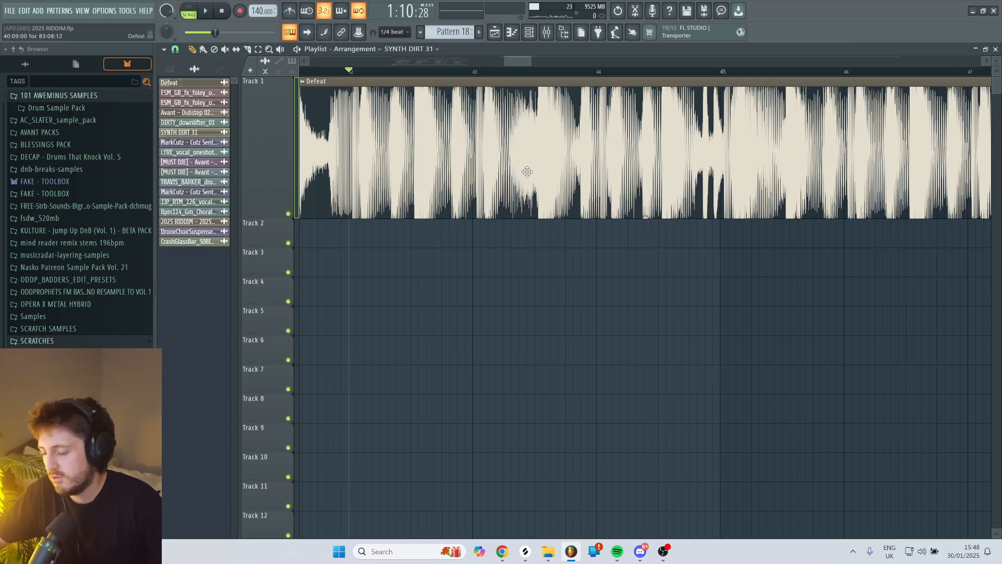
scroll(426, 275, down, 2)
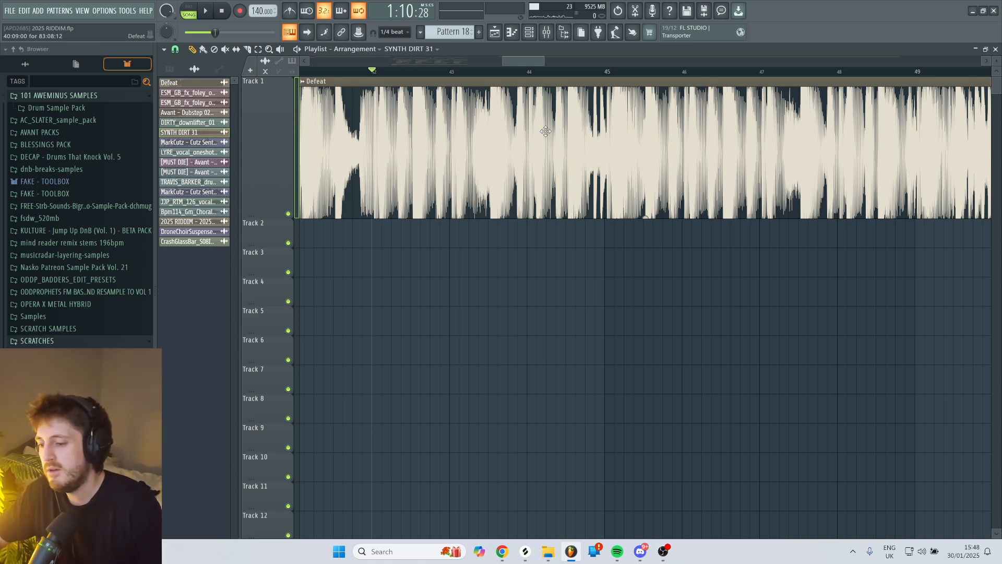
scroll(465, 109, up, 8)
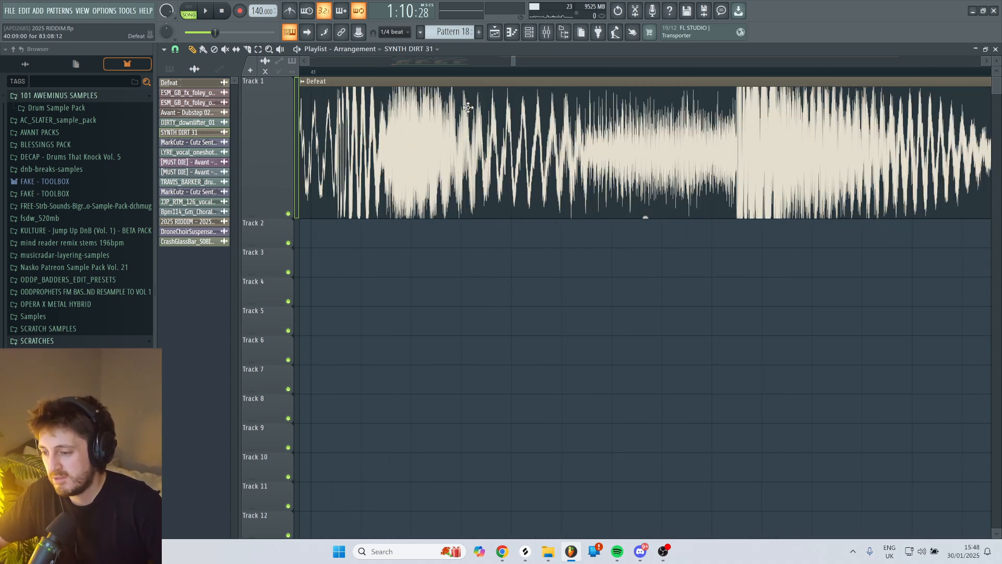
scroll(464, 110, down, 5)
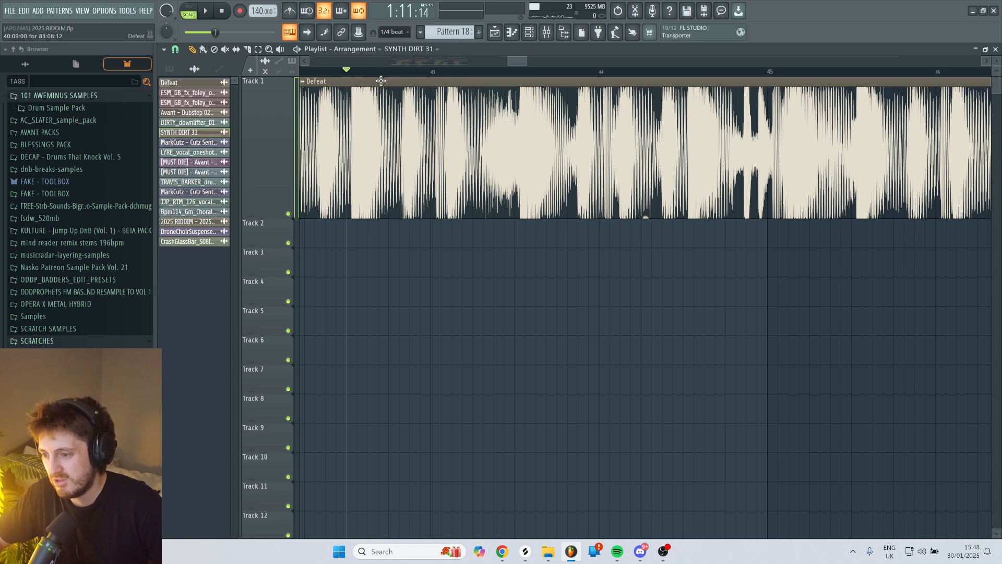
Play the second Defeat clip from just before bar 43 and study how its waveform hits are spaced.
key(space)
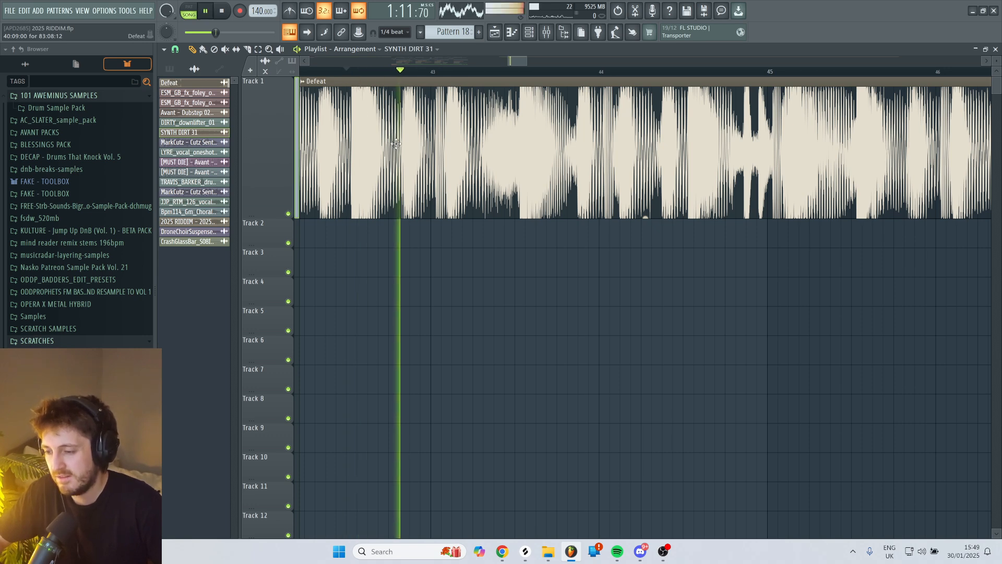
key(space)
scroll(437, 134, up, 4)
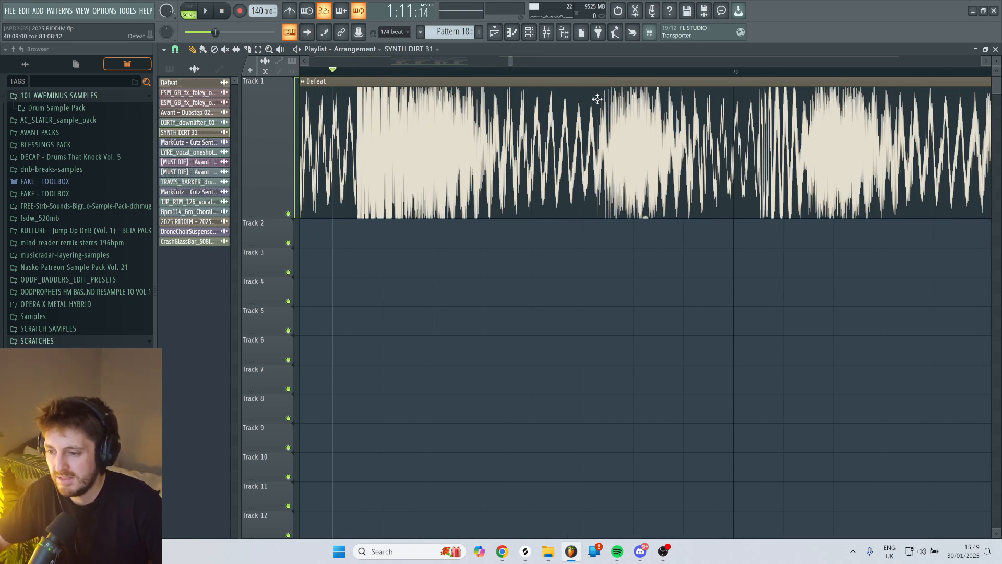
scroll(595, 101, down, 6)
scroll(560, 85, right, 6)
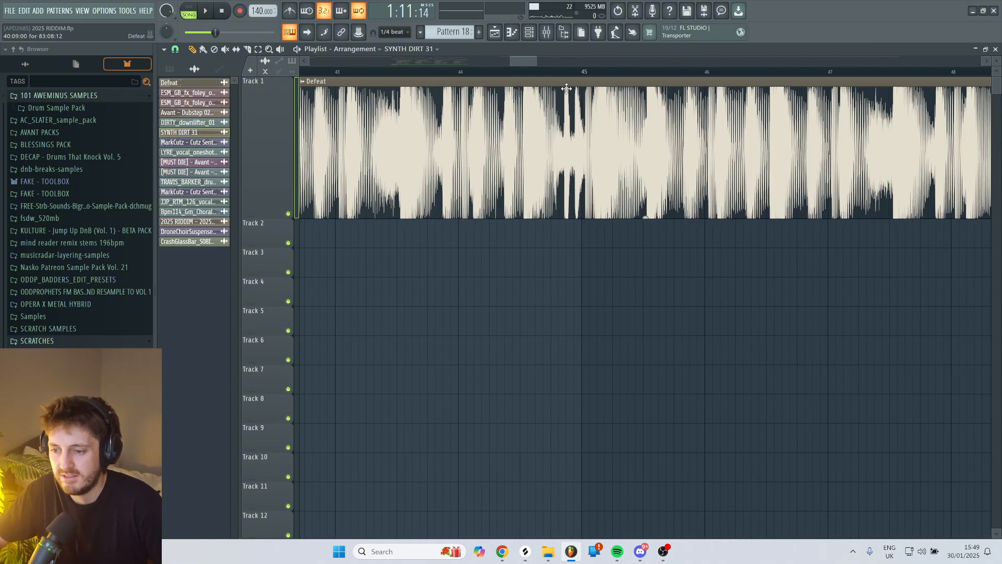
scroll(570, 134, down, 6)
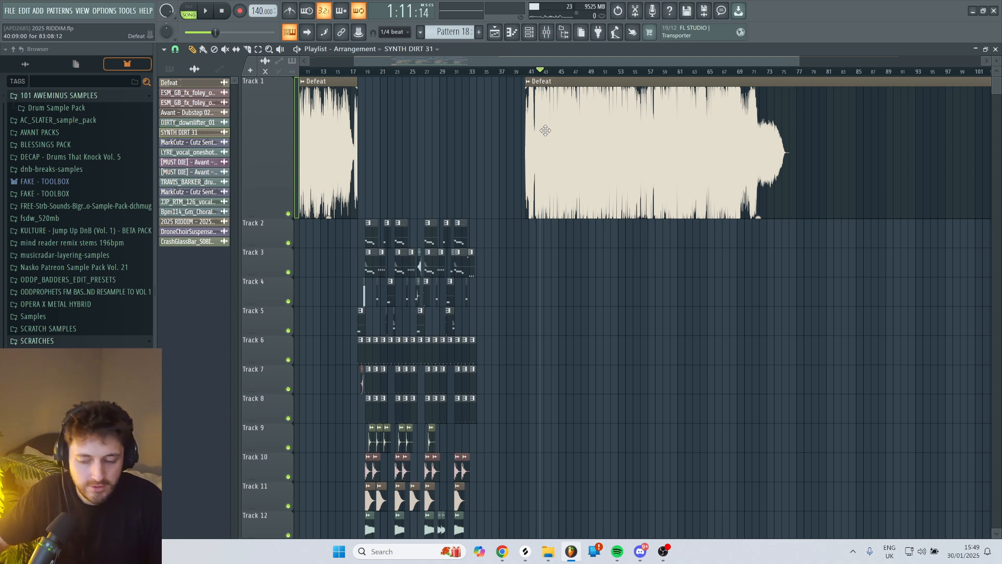
Play the project's own drop from about bar 20 for comparison with the Defeat reference.
click(380, 72)
key(space)
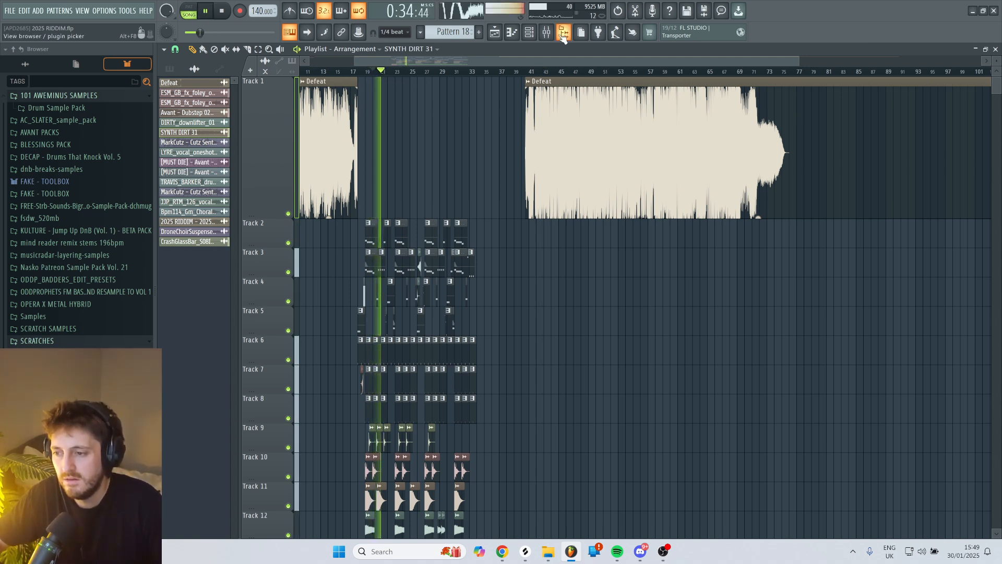
key(space)
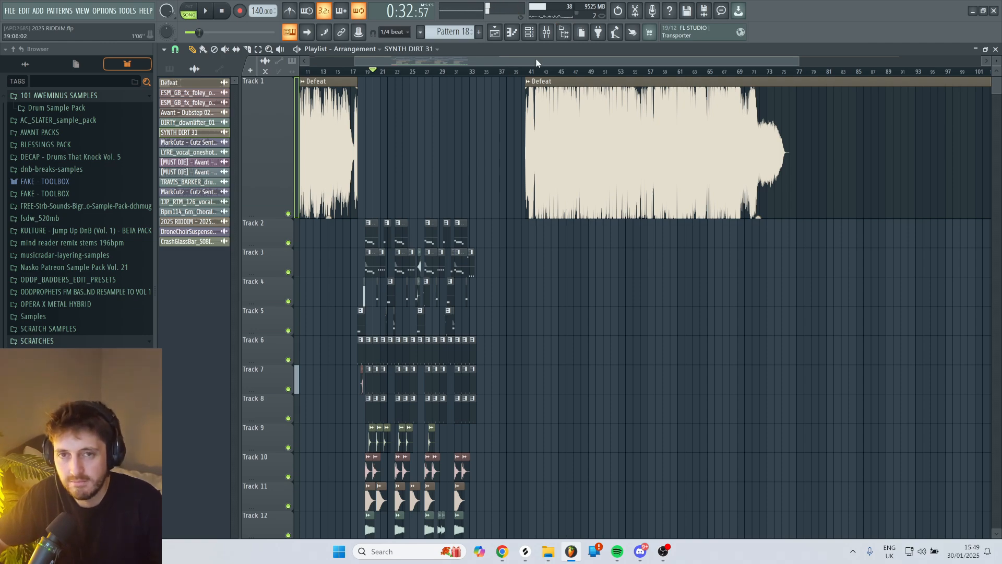
scroll(430, 268, left, 1)
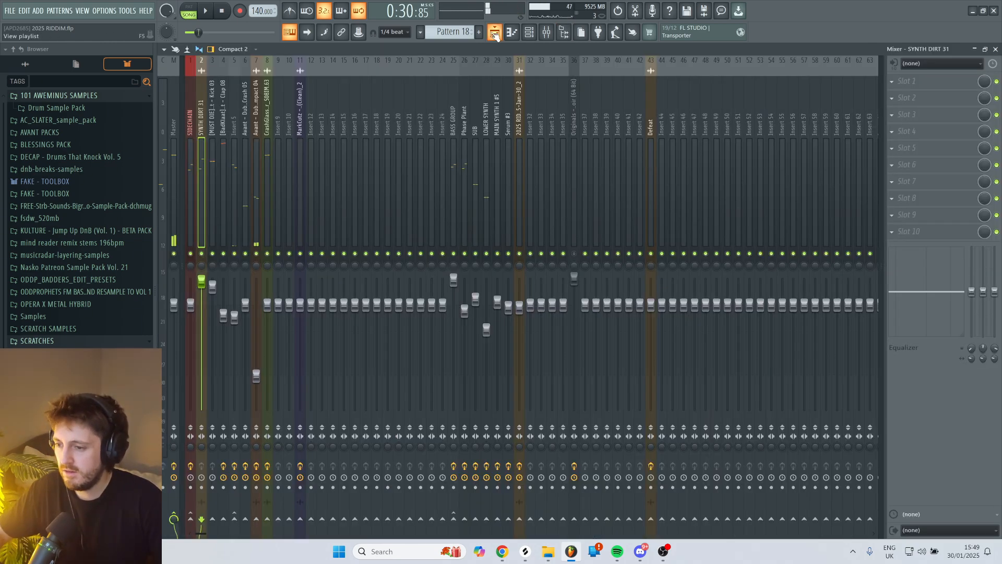
Select the project's drop section from bar 17 to bar 34 in the playlist.
click(494, 32)
scroll(509, 97, down, 3)
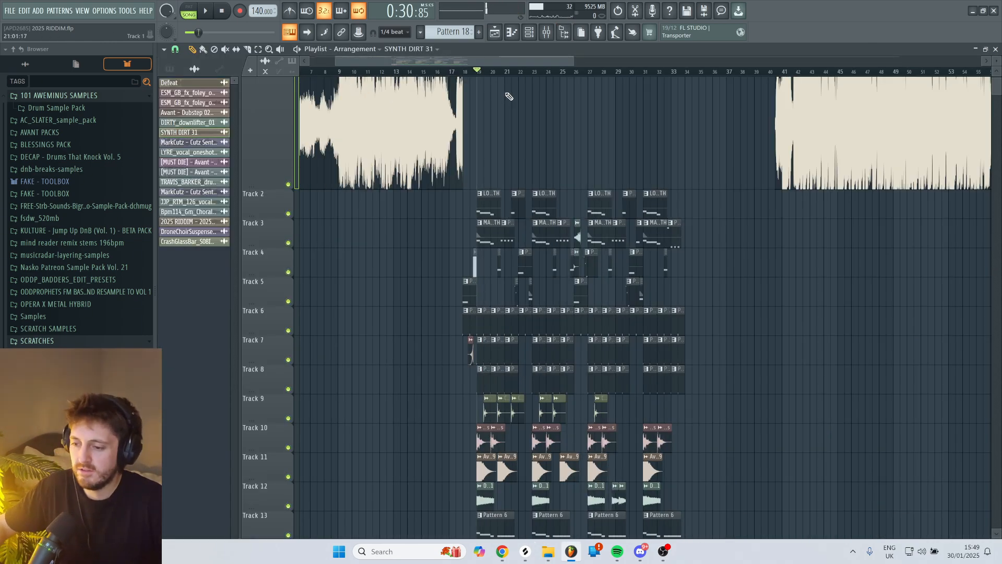
scroll(509, 96, down, 3)
click(452, 71)
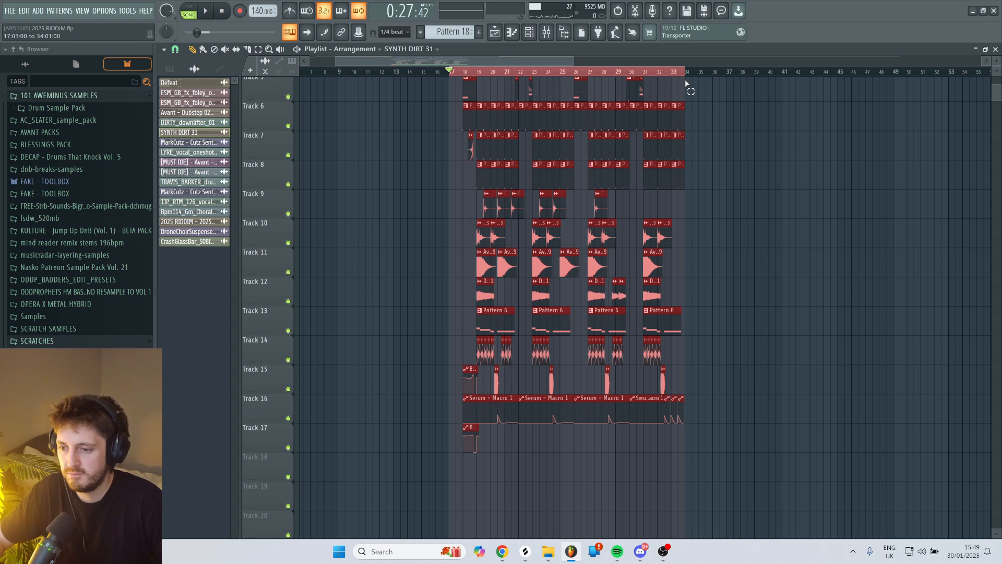
Record the project's drop from the master channel with Edison and place the recording on Track 3 at bar 37.
click(546, 32)
click(175, 108)
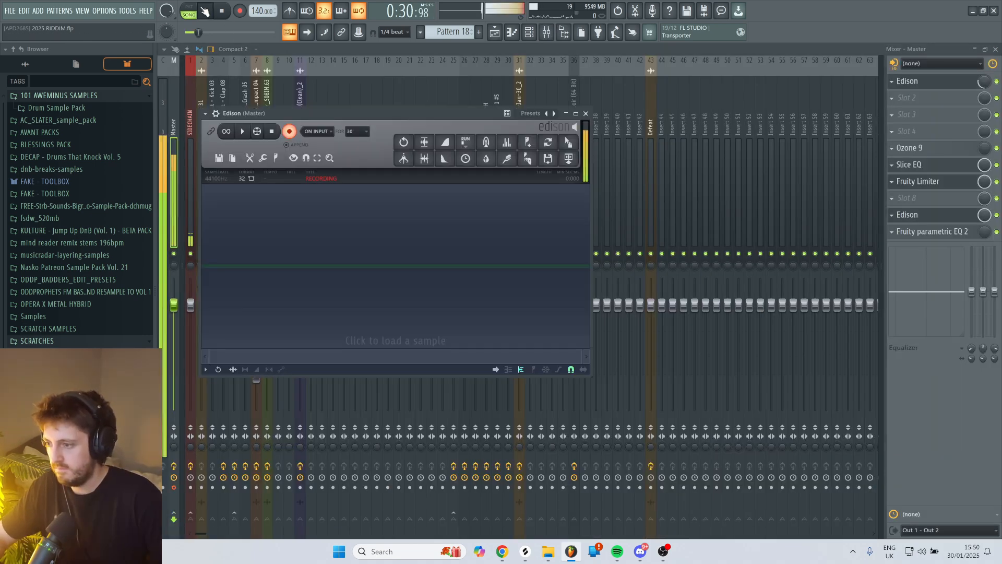
click(205, 11)
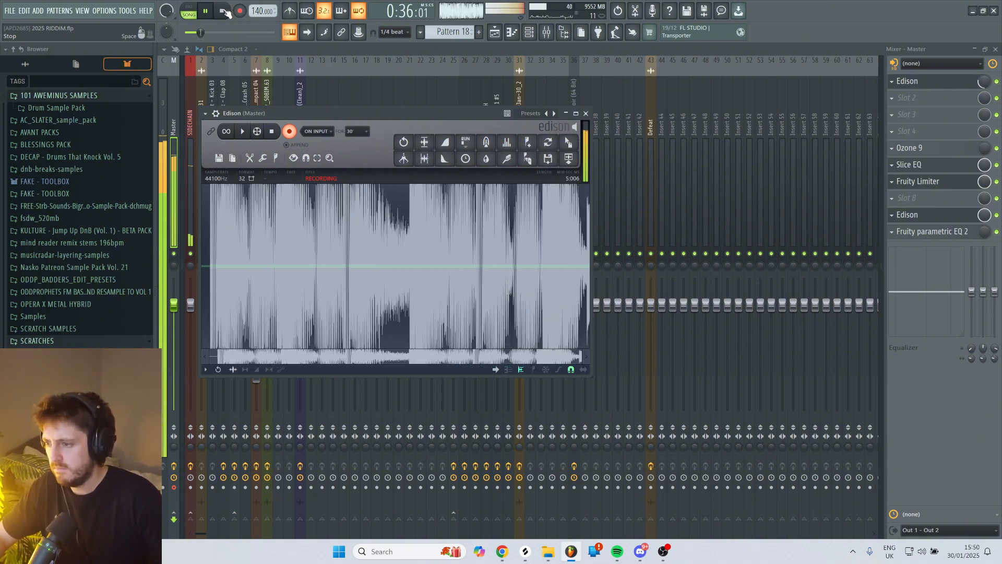
click(223, 11)
click(288, 157)
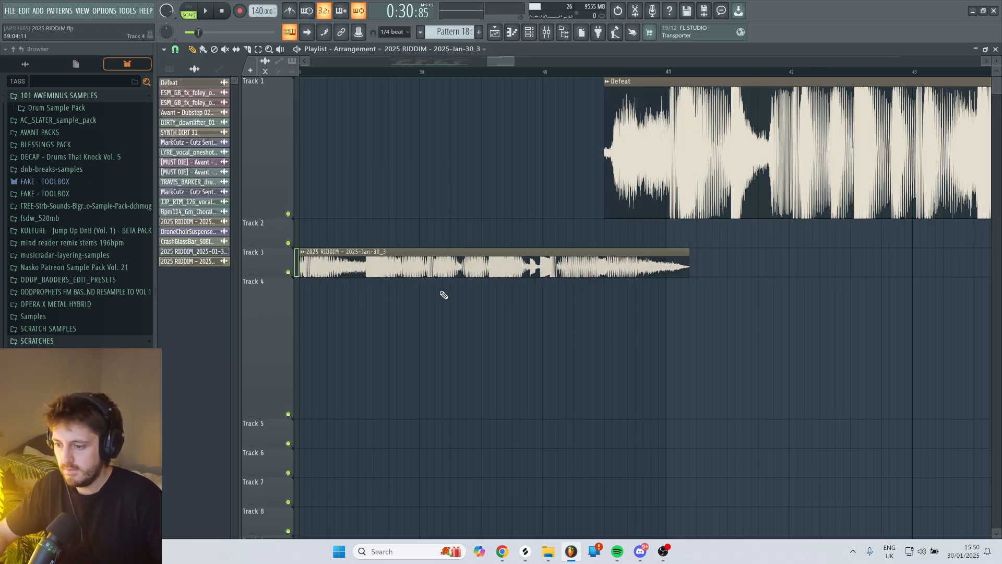
Enlarge Track 3 and examine the recorded drop's waveform for the gaps between its hits, comparing it with the second Defeat clip.
drag(264, 275, 300, 396)
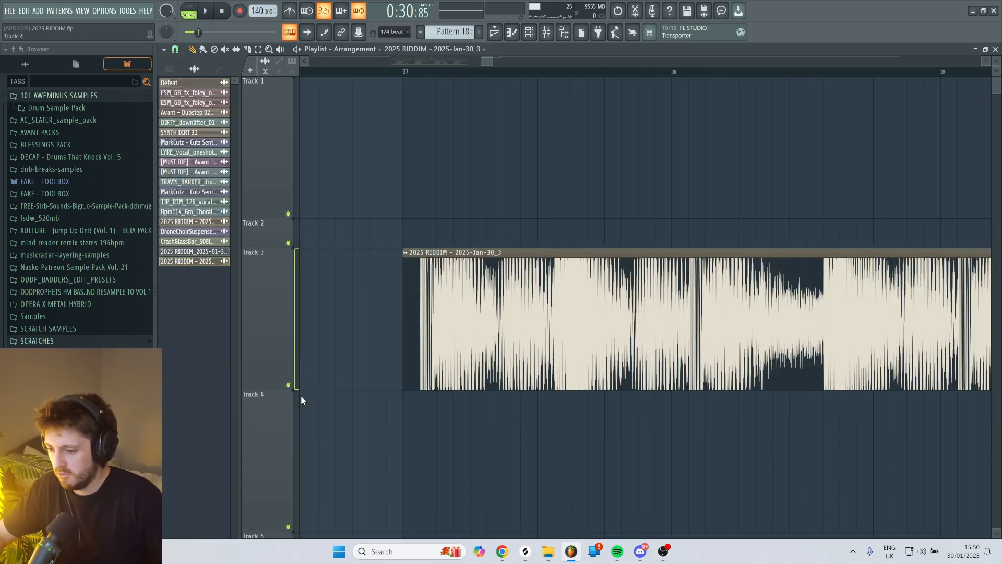
scroll(487, 344, up, 3)
scroll(499, 268, right, 5)
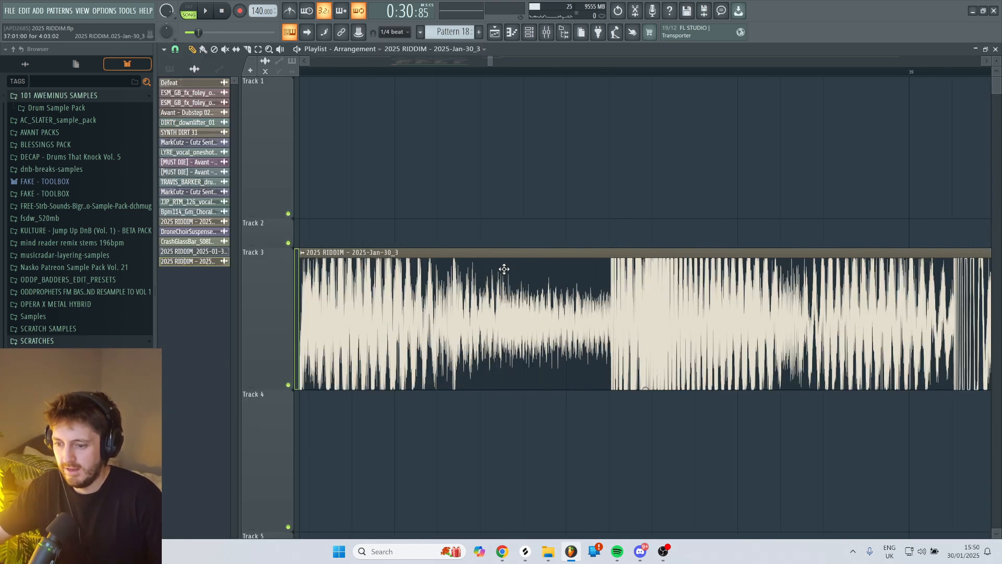
scroll(703, 281, down, 3)
scroll(412, 268, left, 3)
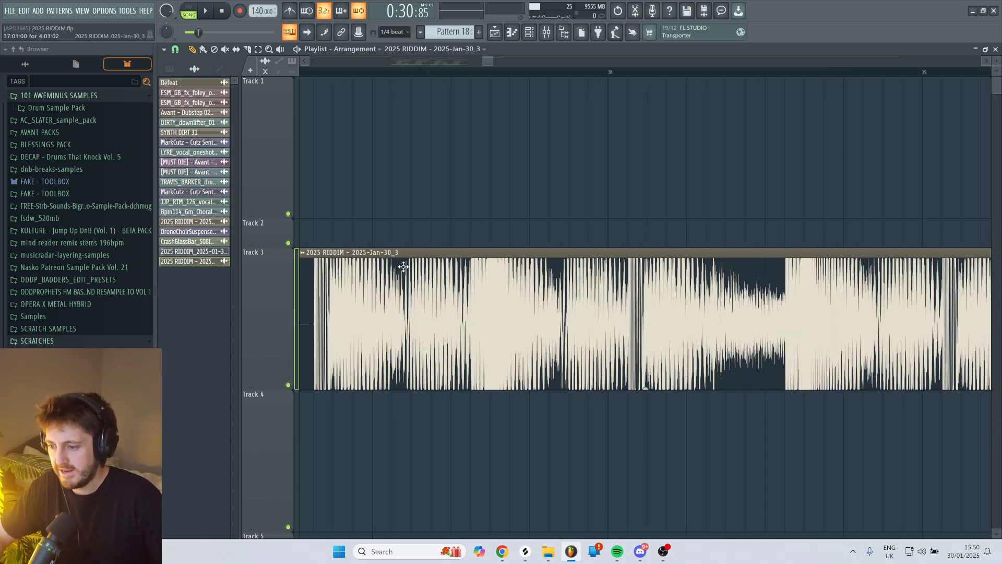
scroll(621, 280, right, 3)
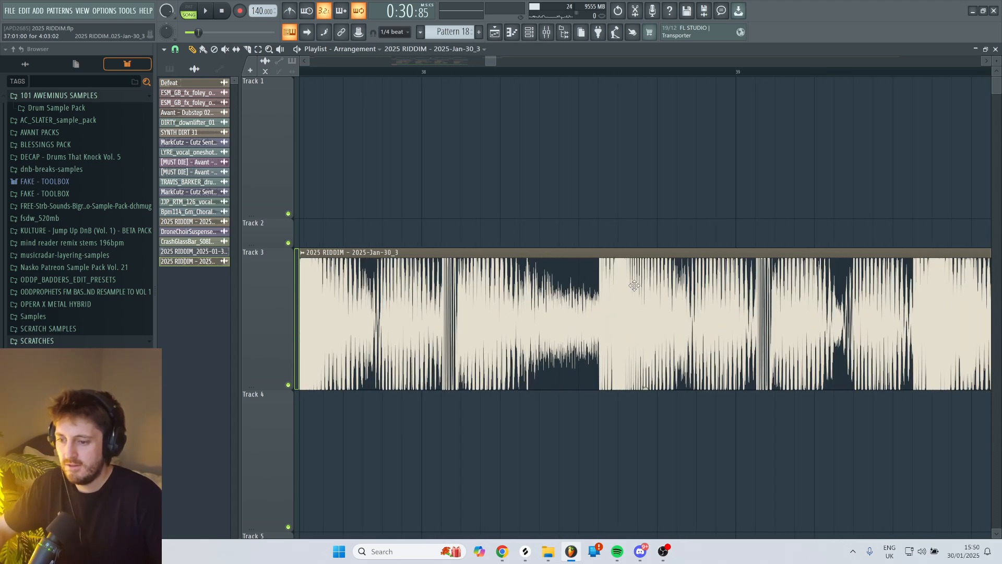
scroll(679, 282, down, 6)
scroll(730, 235, right, 4)
key(ctrl+s)
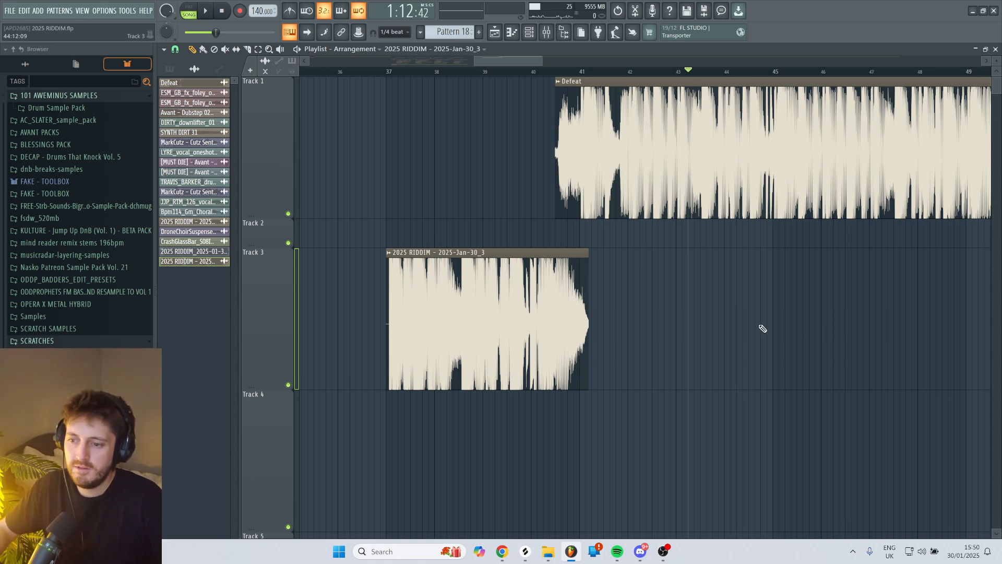
Reduce the heights of Tracks 3 and 4 so that more of the arrangement fits in the playlist.
scroll(762, 328, down, 3)
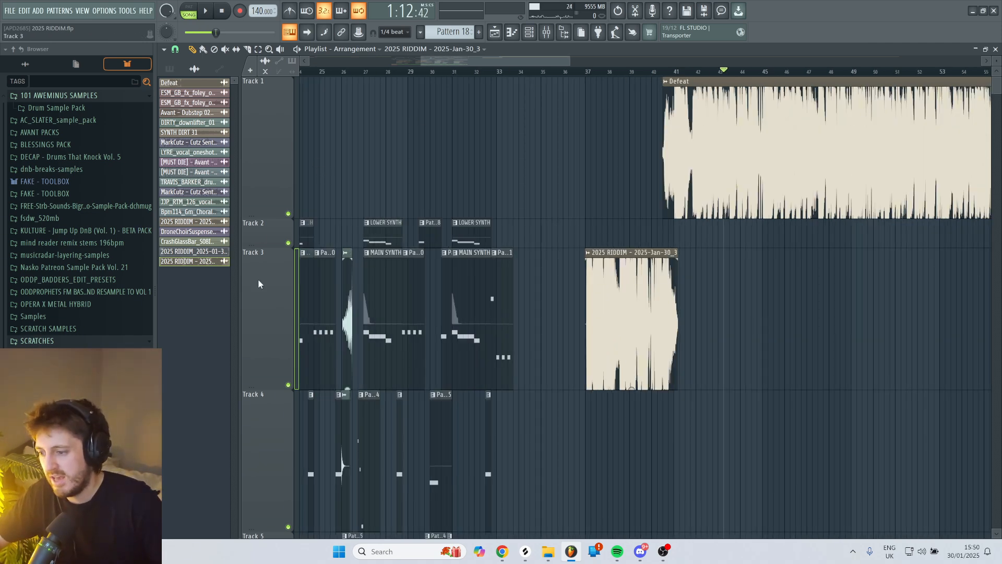
scroll(784, 78, left, 4)
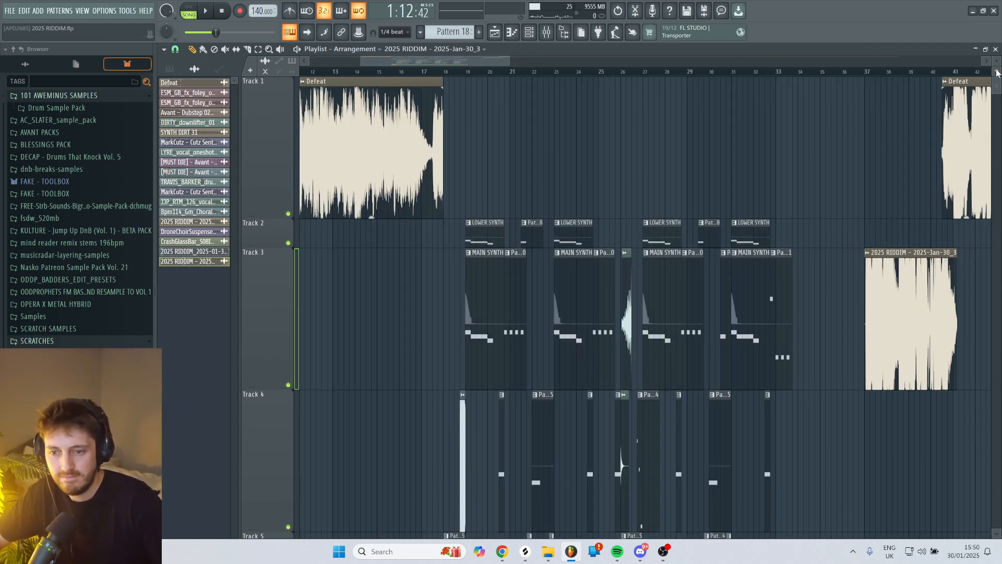
drag(996, 61, 996, 83)
scroll(954, 90, down, 1)
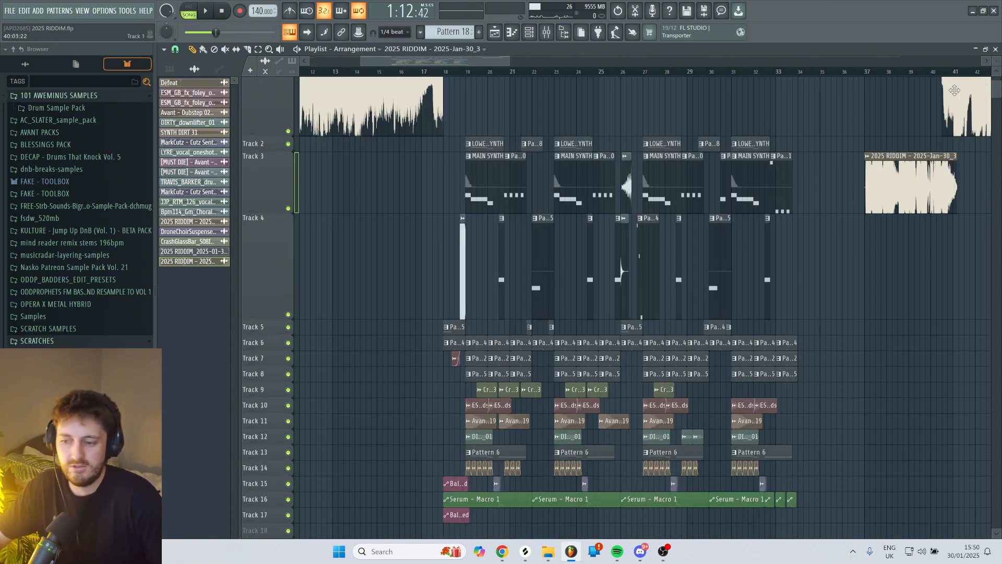
scroll(504, 214, up, 2)
drag(272, 283, 271, 227)
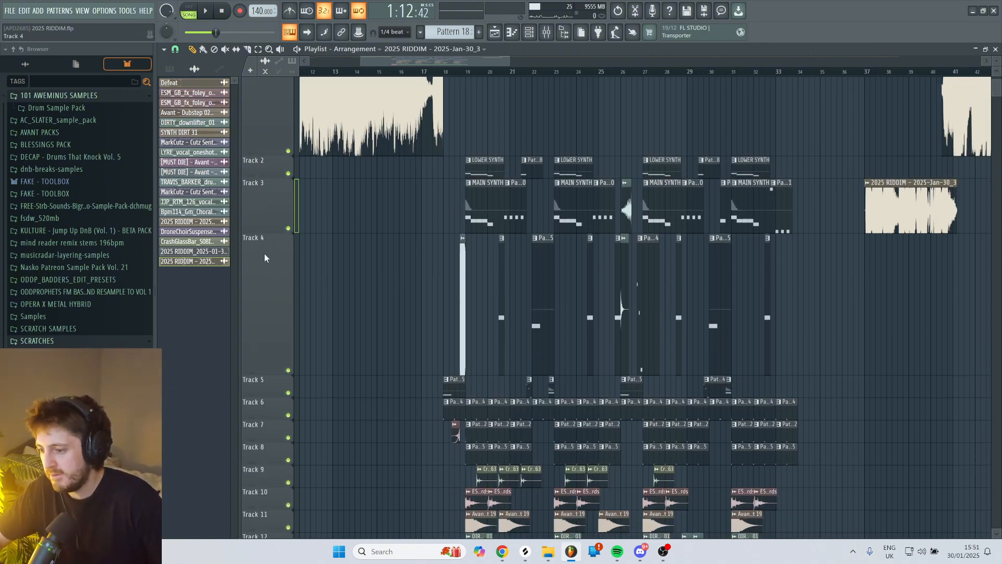
drag(258, 369, 260, 289)
scroll(691, 142, up, 2)
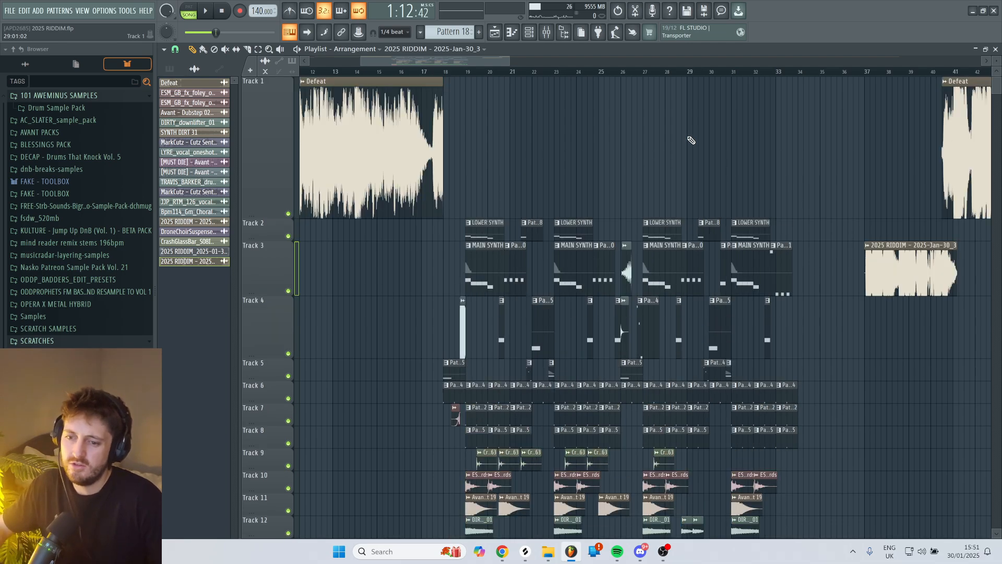
Set the song position to bar 57 in the second Defeat clip, inspect its latter half and return to the project's drop.
scroll(693, 147, down, 3)
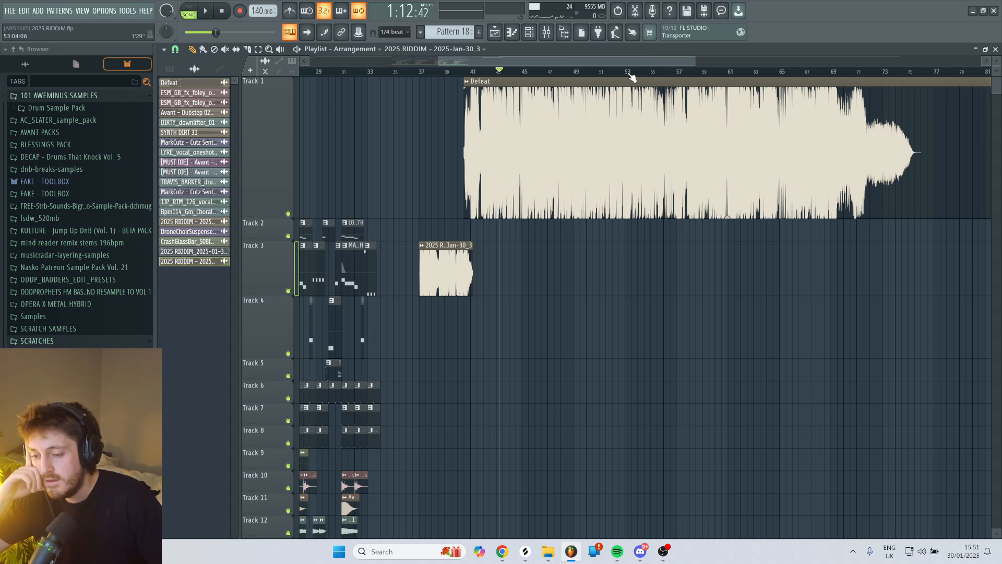
drag(682, 69, 677, 73)
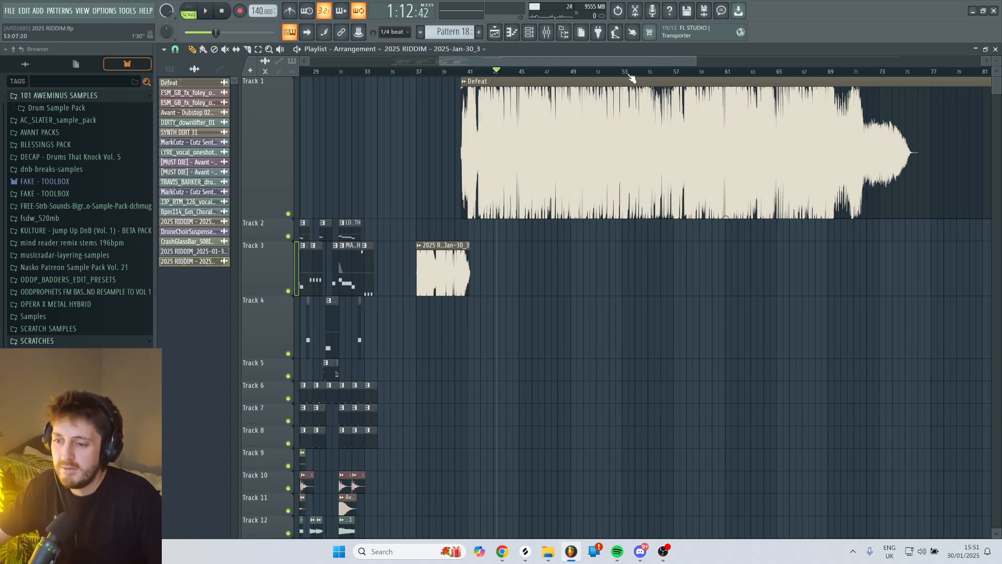
click(675, 72)
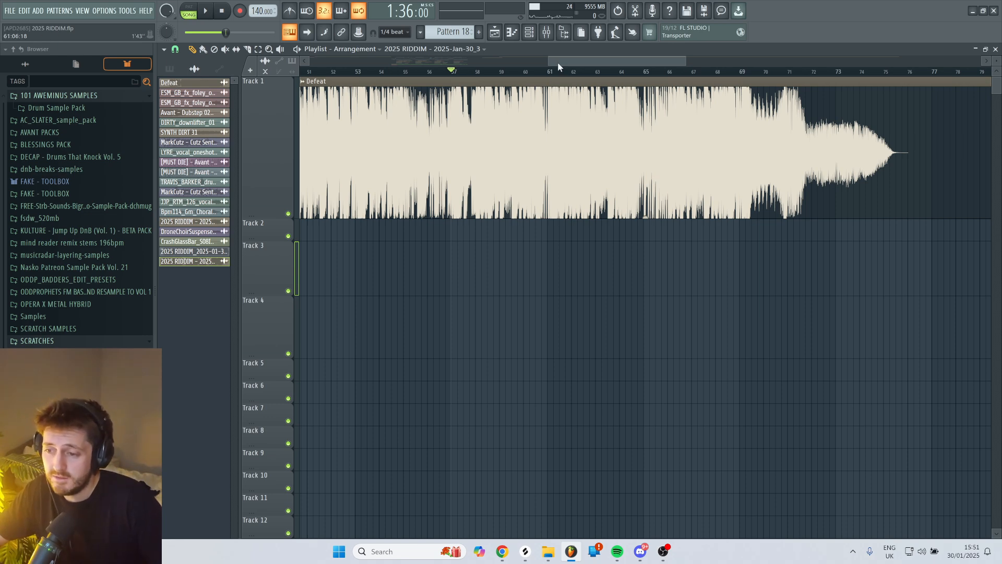
drag(557, 62, 398, 59)
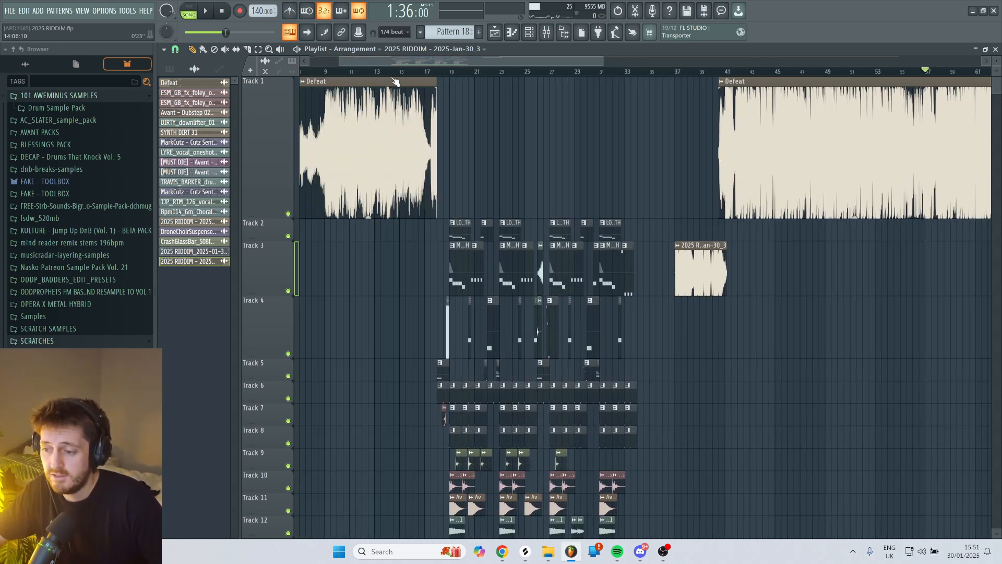
scroll(547, 152, down, 3)
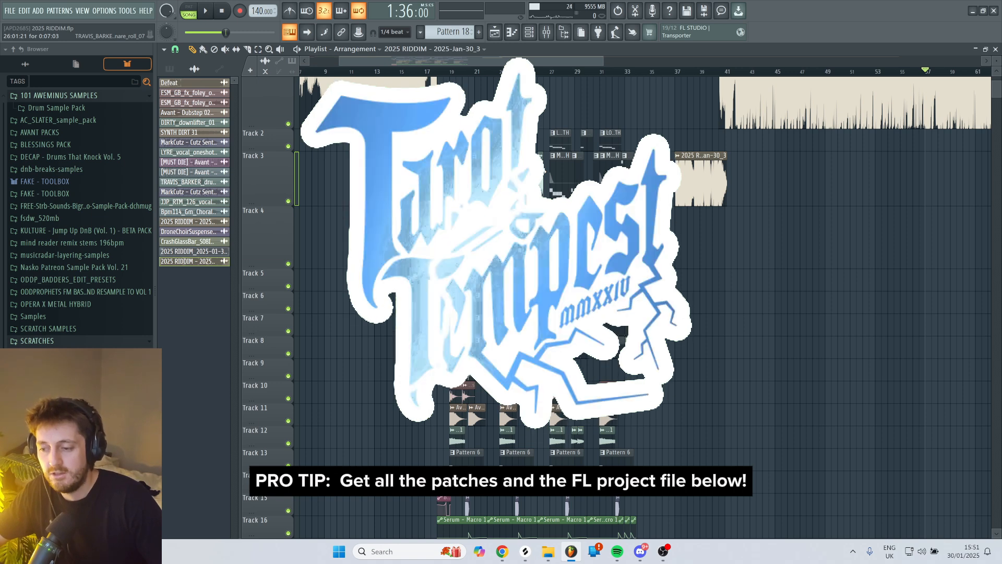